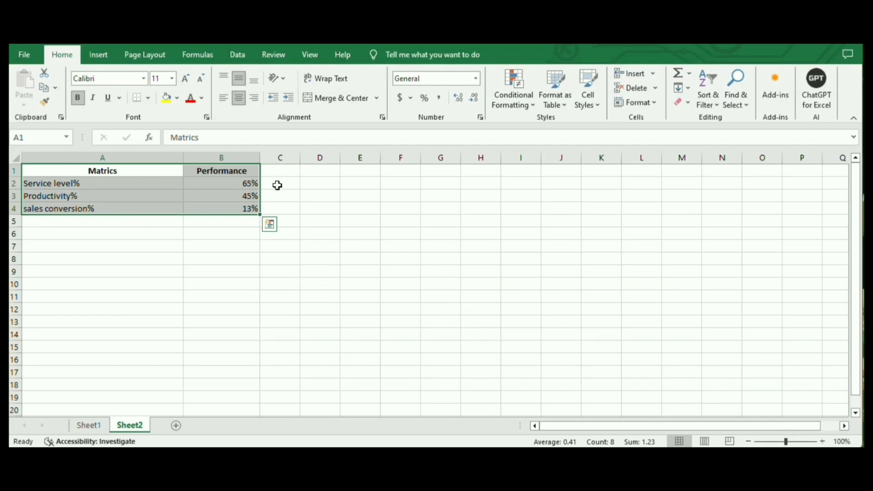
Step: Enter the formula =1-B2 in C2 and fill it down to C4
click(277, 185)
text(=1-)
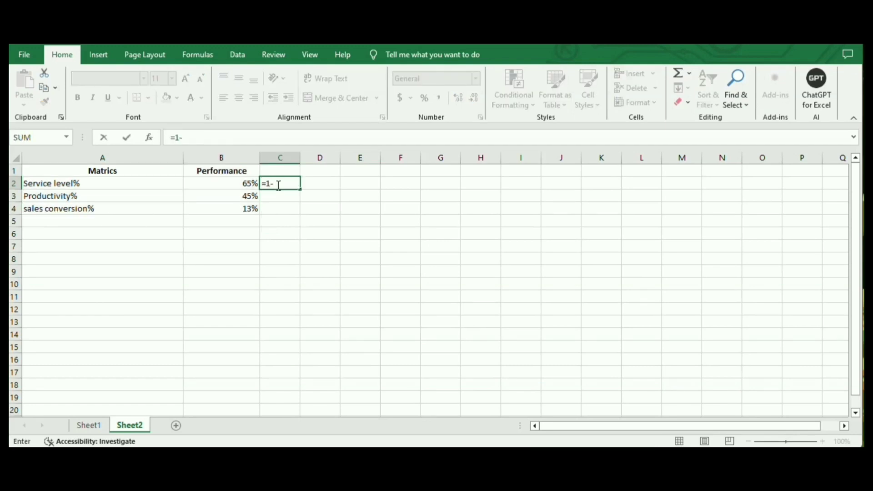
click(234, 185)
key(Return)
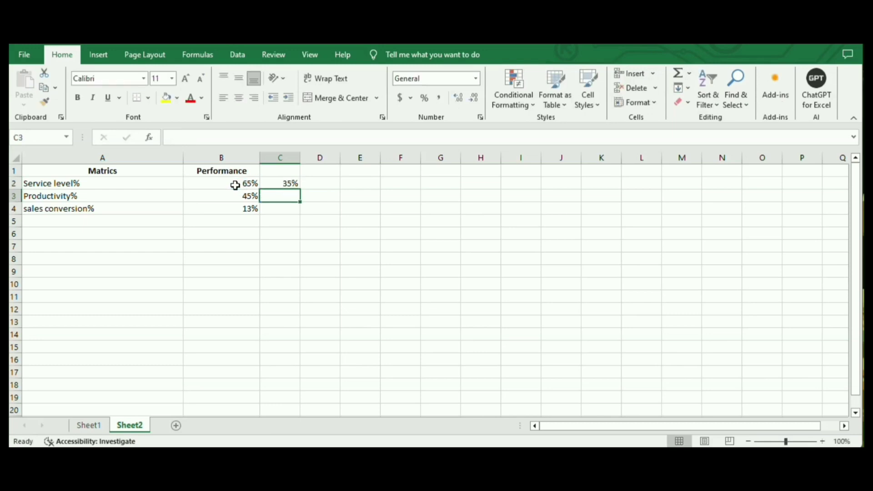
click(285, 186)
drag(299, 187, 294, 214)
click(282, 232)
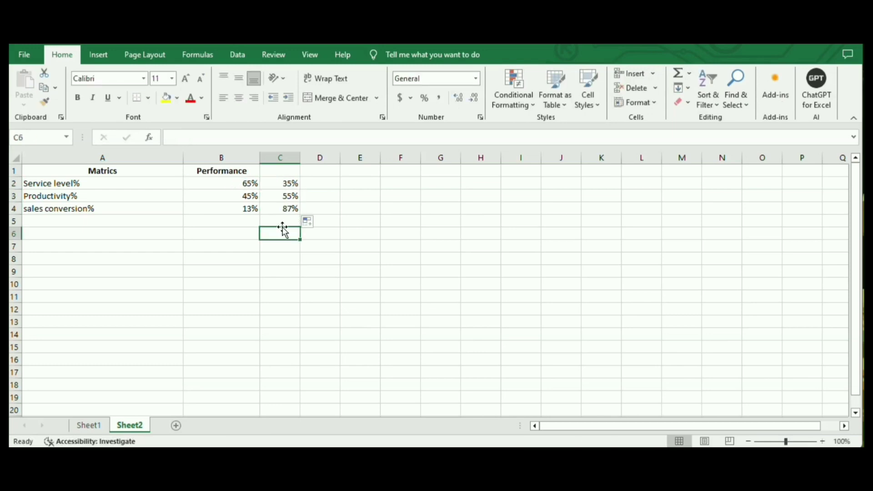
Step: Insert a doughnut chart from the metrics and performance data in A1:B4
click(99, 55)
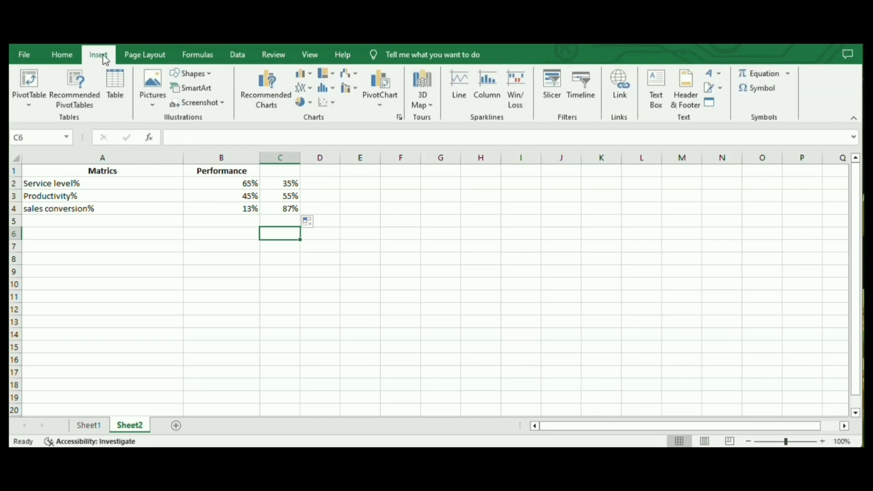
click(69, 172)
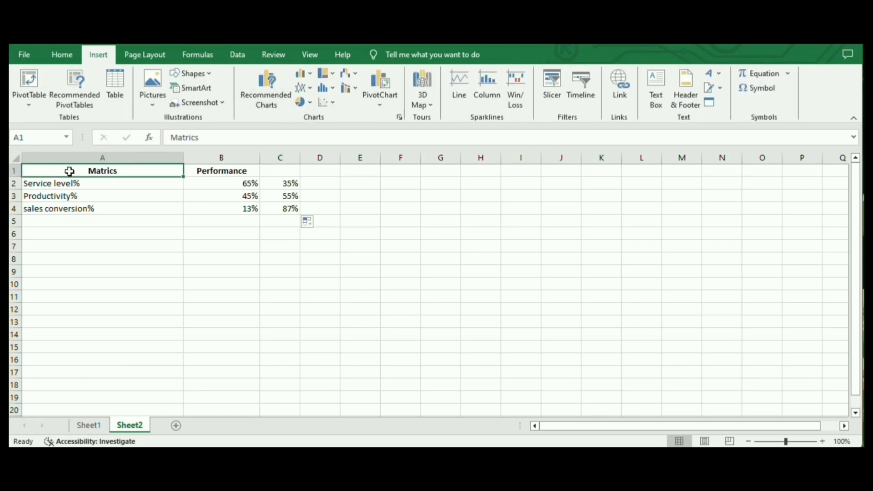
drag(167, 173, 240, 210)
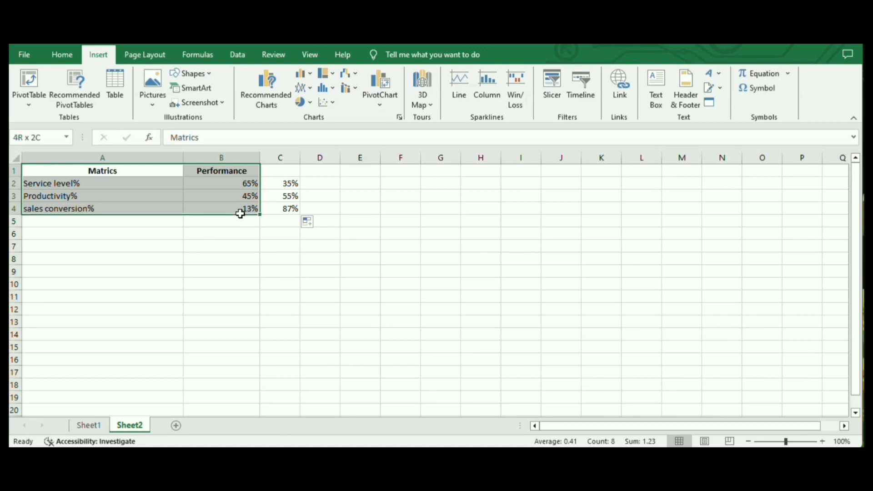
click(305, 102)
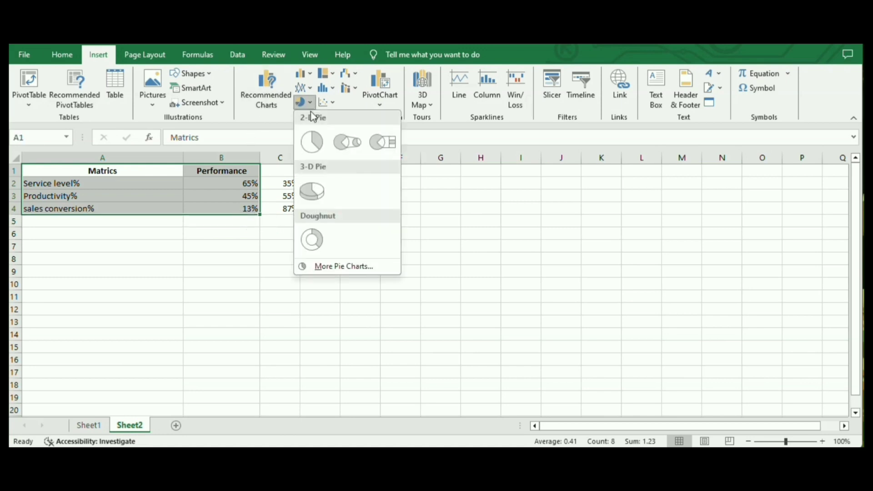
click(320, 249)
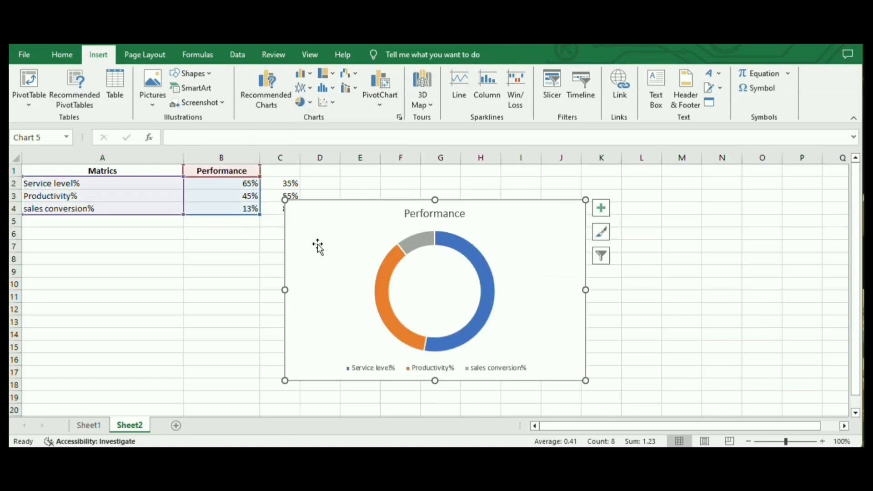
Step: Remove the title and the legend from the doughnut chart
click(602, 208)
click(632, 222)
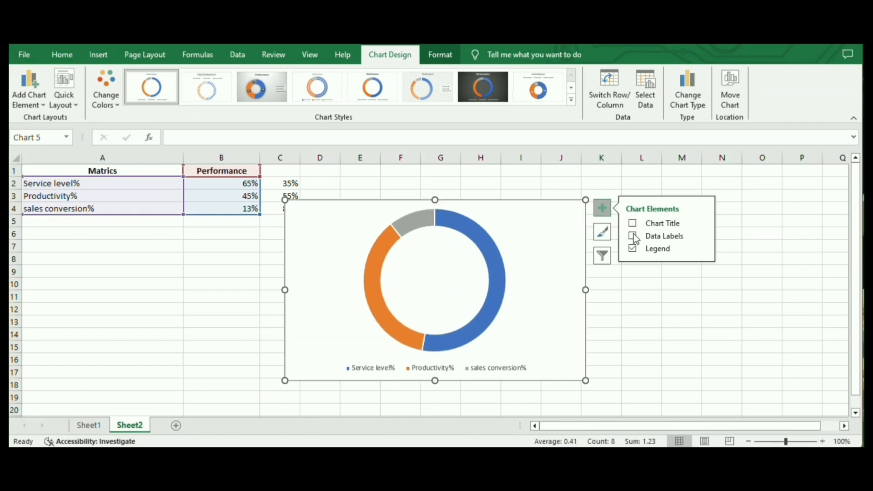
click(632, 248)
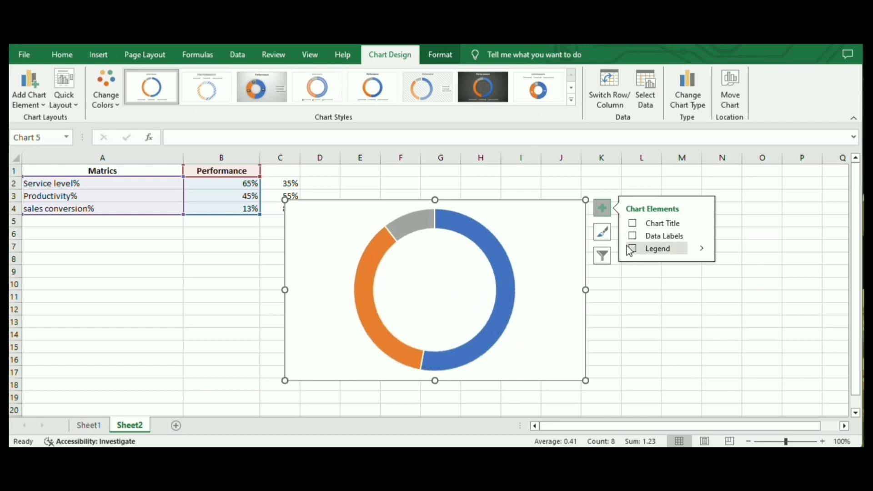
Step: Set the chart's height and width to 2" each
click(454, 59)
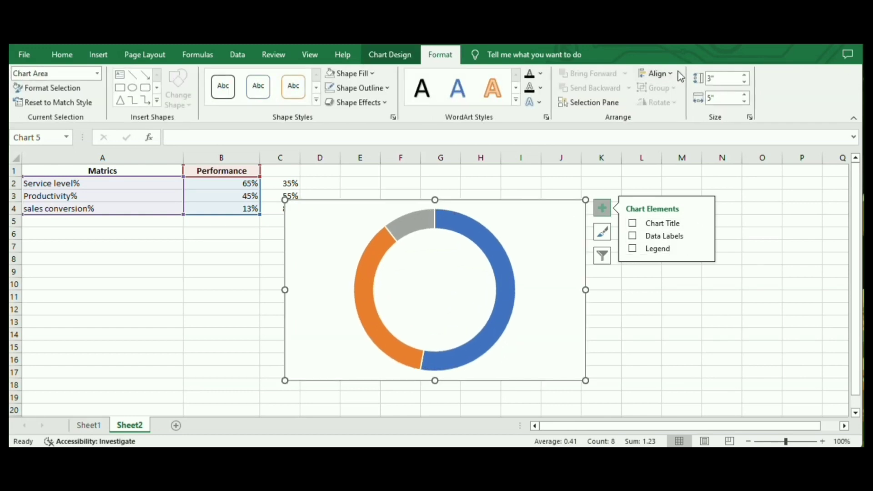
click(716, 78)
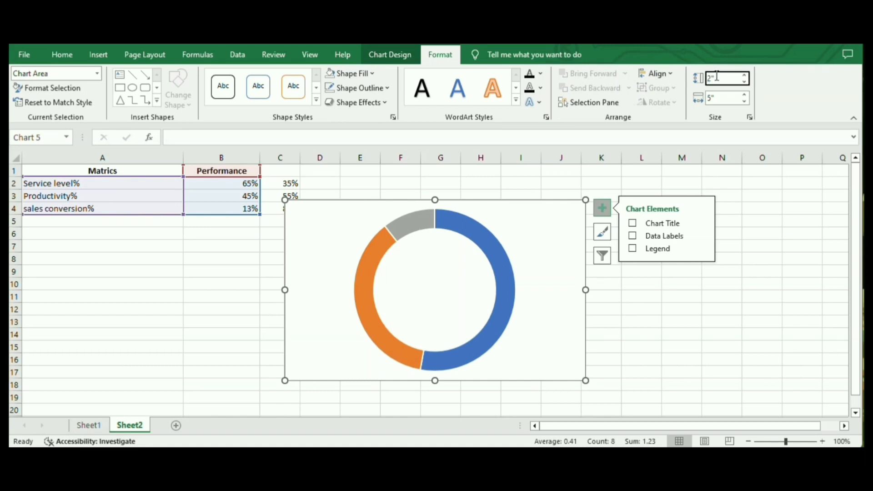
text(2)
key(Return)
click(715, 94)
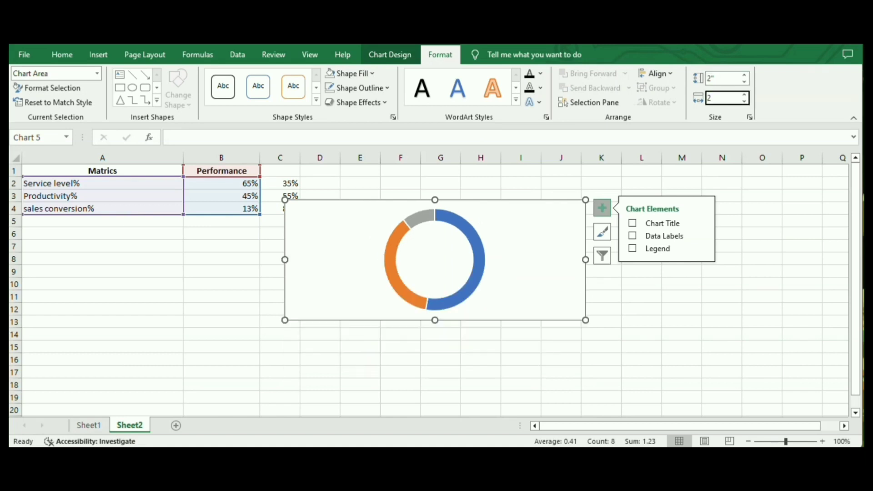
text(2)
key(Return)
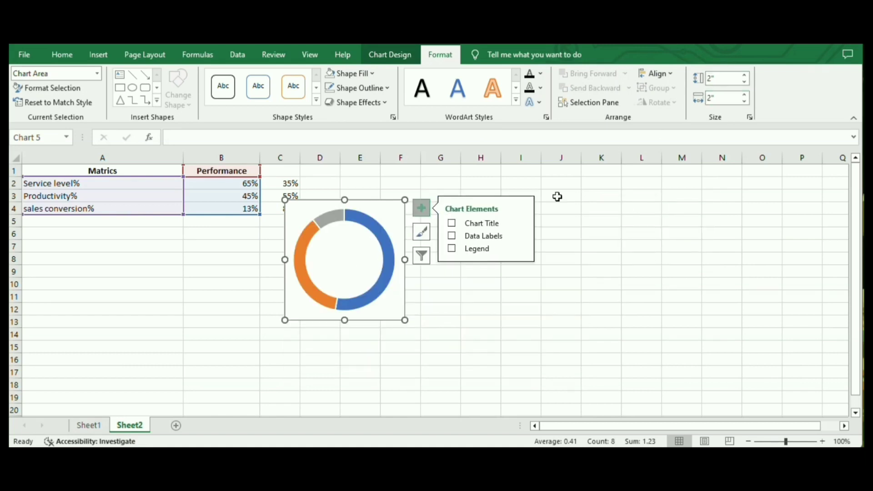
Step: Add an unnamed second series to the chart's data source, with twenty values of 1
click(376, 234)
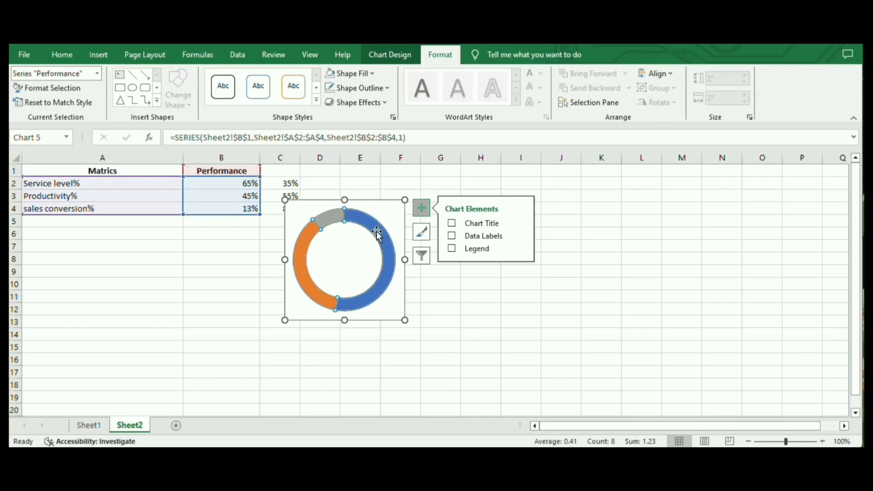
click(390, 225)
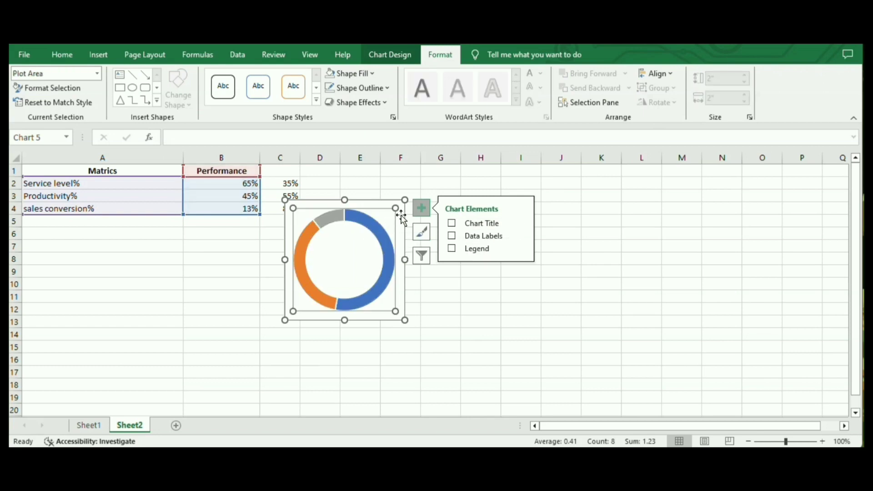
right_click(374, 232)
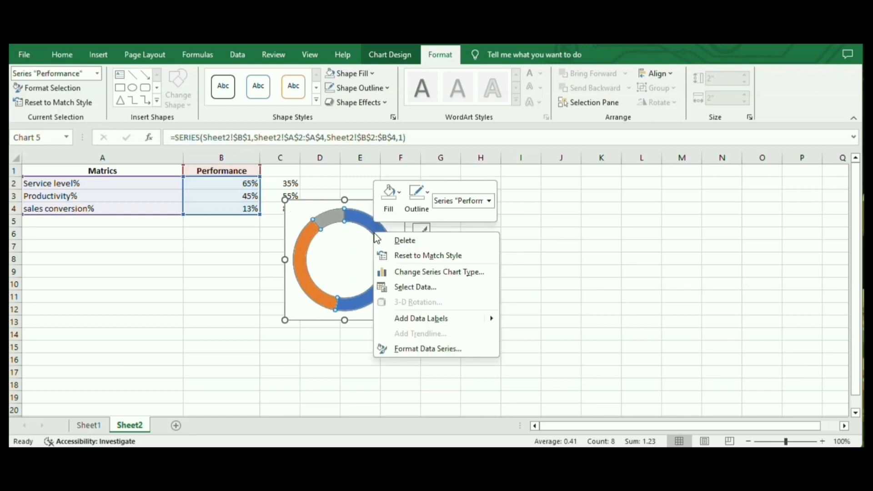
click(406, 288)
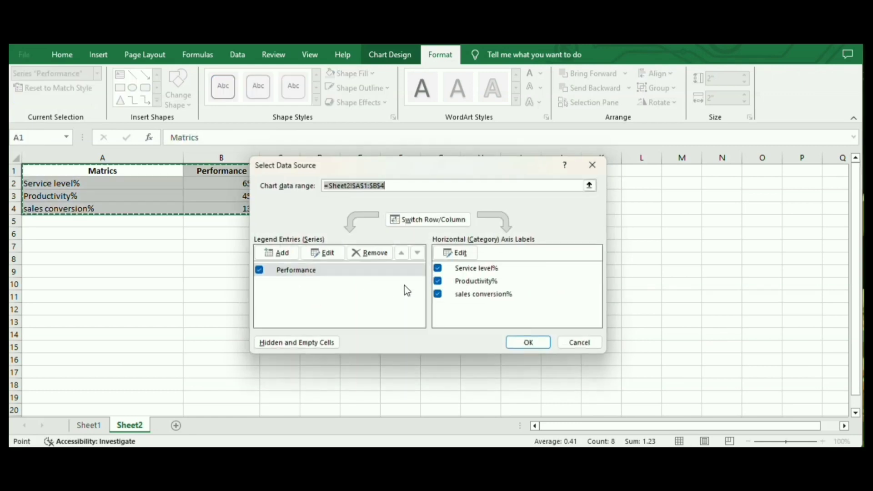
click(275, 253)
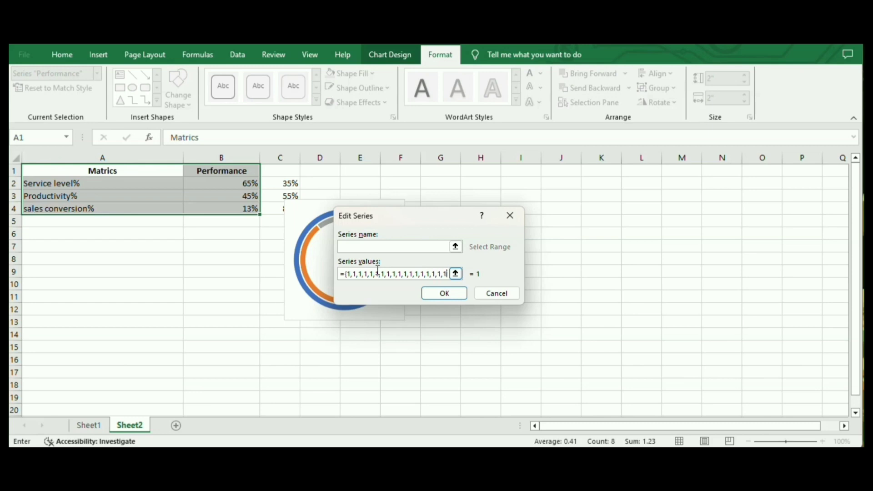
key(BackSpace)
key(BackSpace)
key(BackSpace)
click(444, 293)
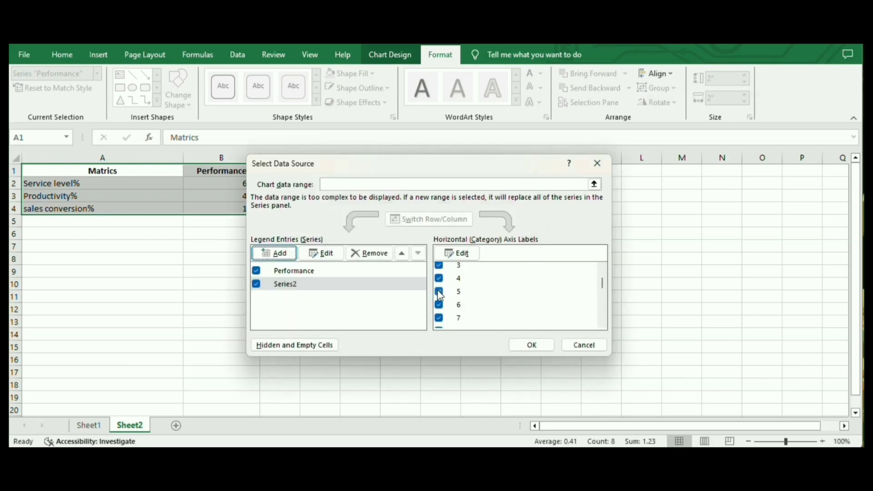
click(531, 346)
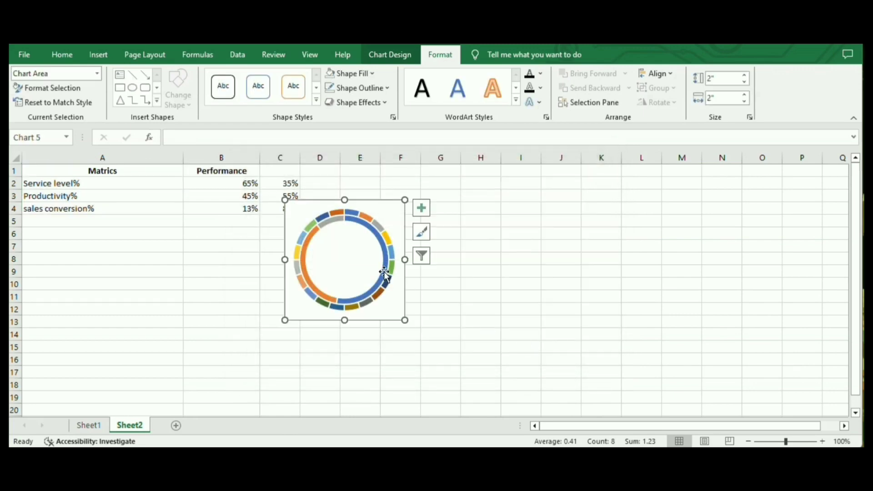
Step: Delete the inner Performance series and set the remaining ring's doughnut hole size to 65%
click(384, 250)
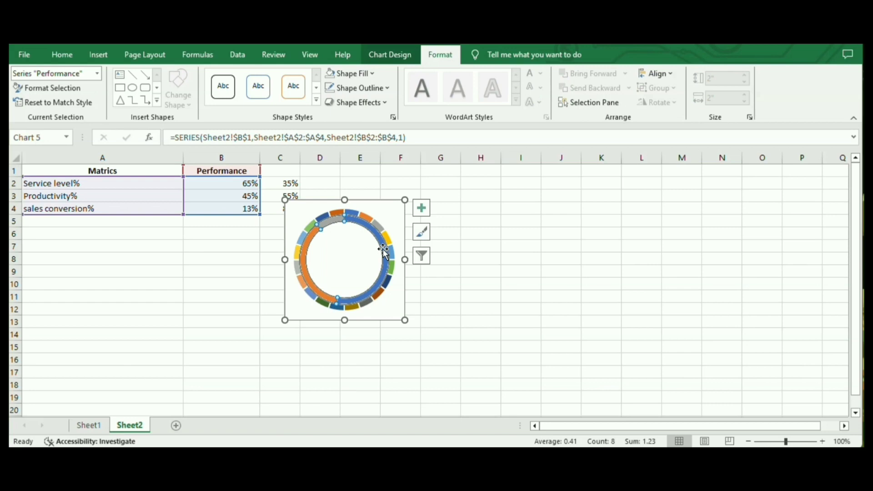
click(384, 250)
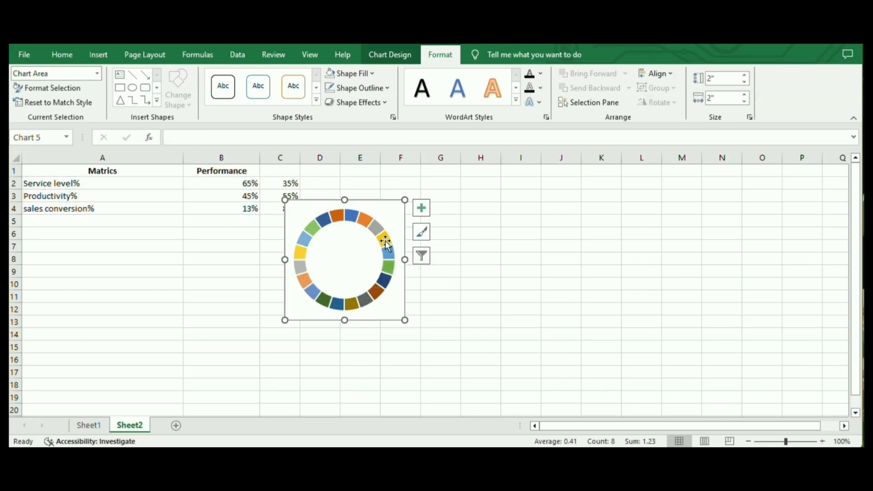
click(386, 240)
right_click(385, 243)
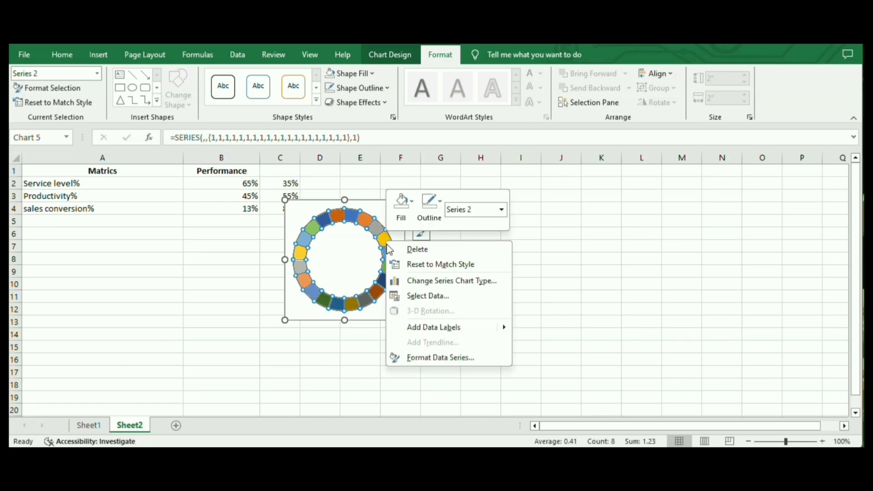
click(420, 358)
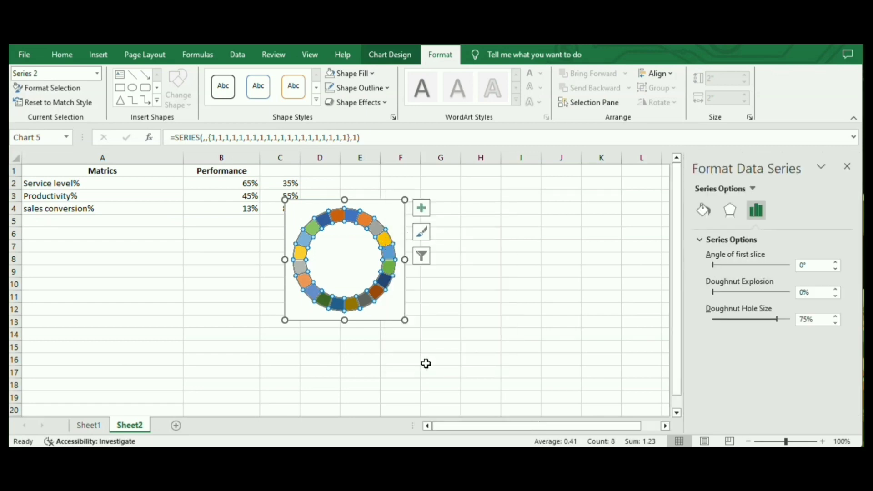
click(803, 319)
key(Return)
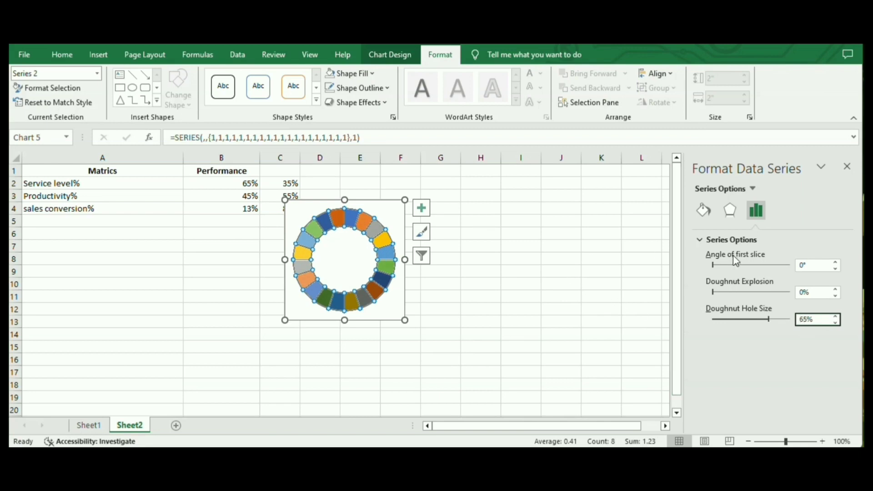
Step: Give the twenty-segment ring a solid fill in the standard dark blue
click(704, 210)
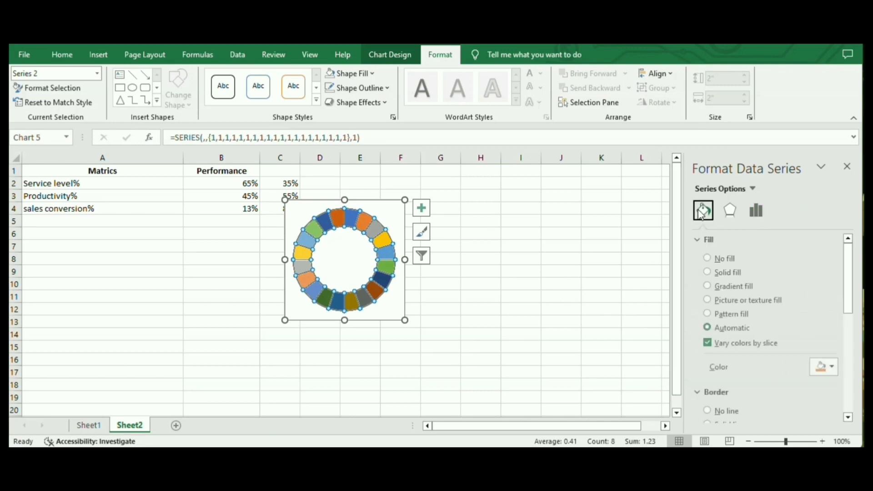
click(710, 272)
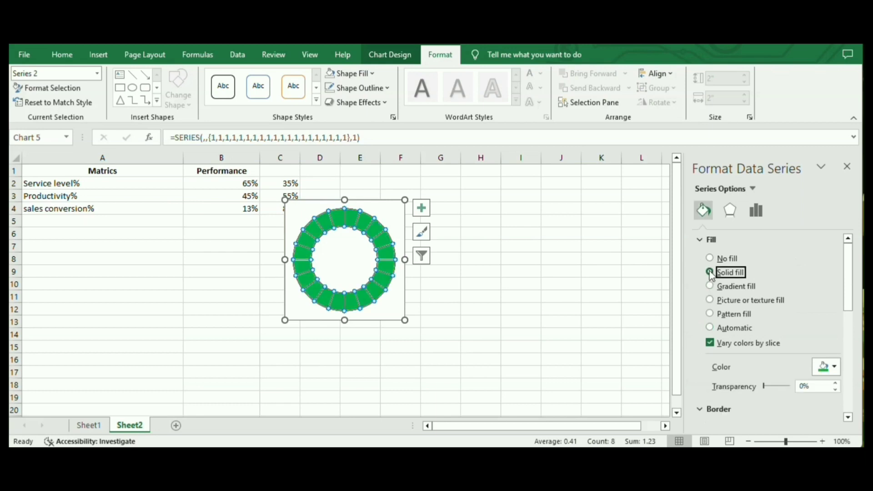
click(833, 367)
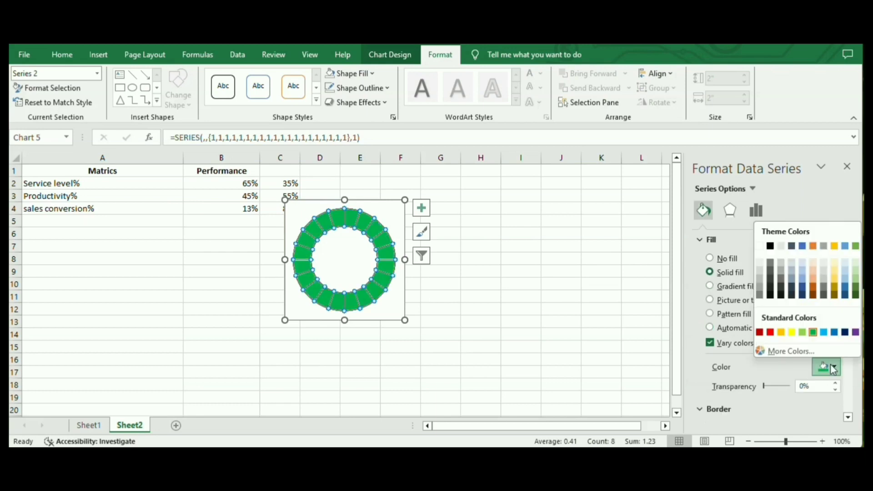
click(846, 334)
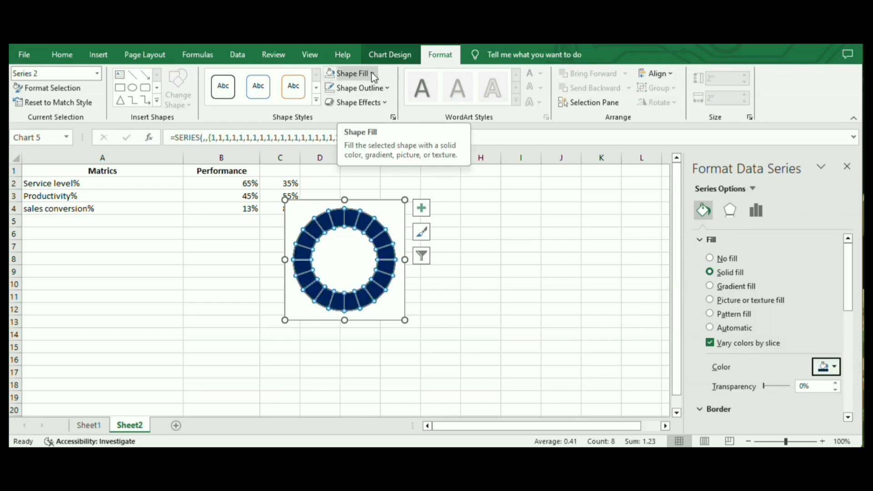
Step: Set the chart area to no fill and no outline
click(473, 247)
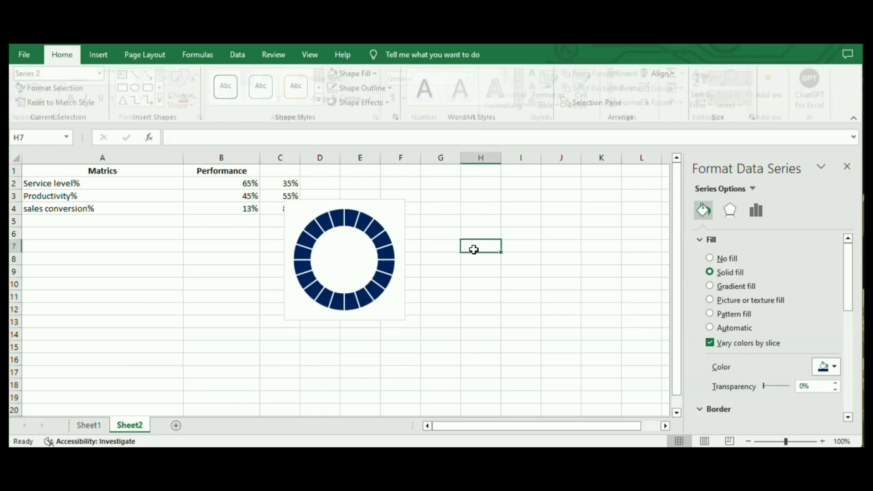
click(380, 216)
click(399, 224)
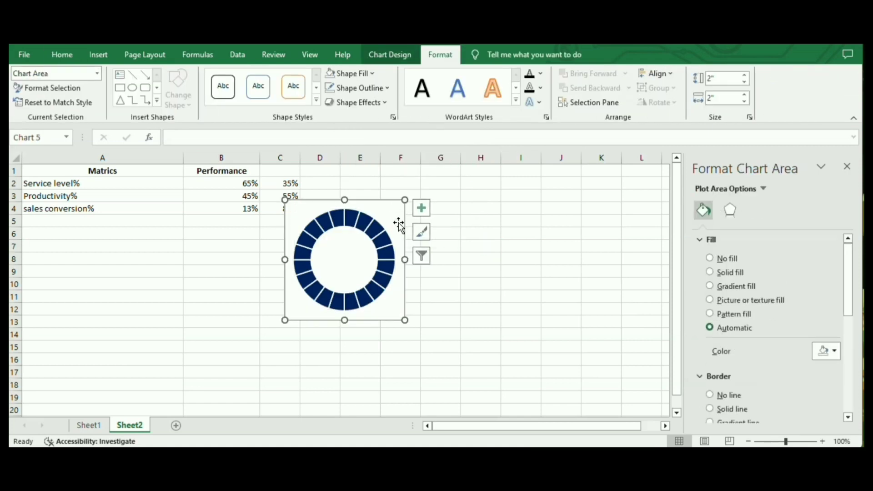
click(372, 74)
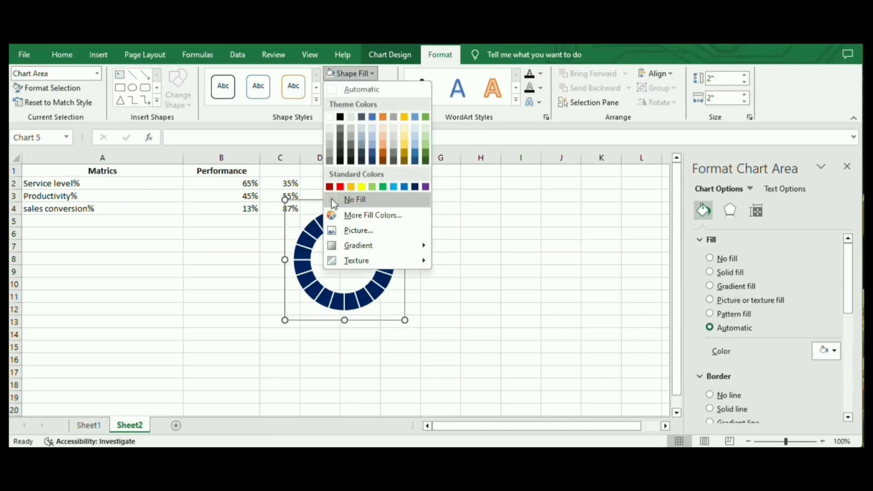
click(332, 199)
click(384, 90)
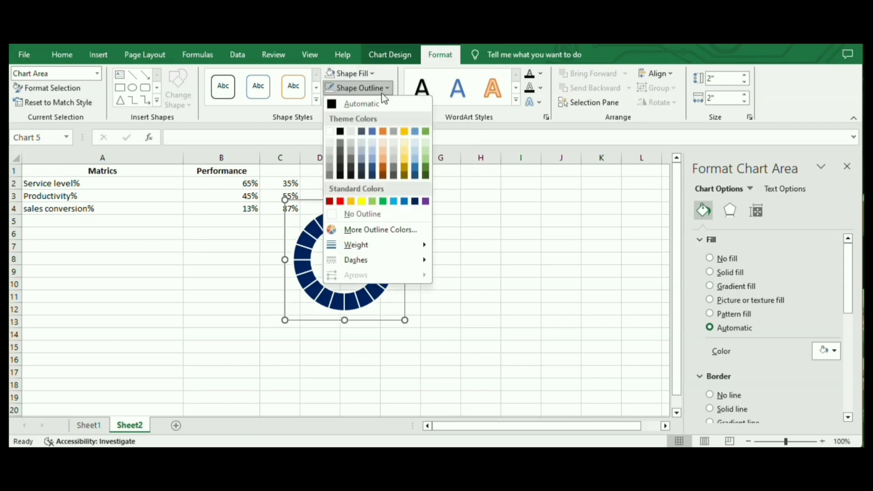
click(350, 213)
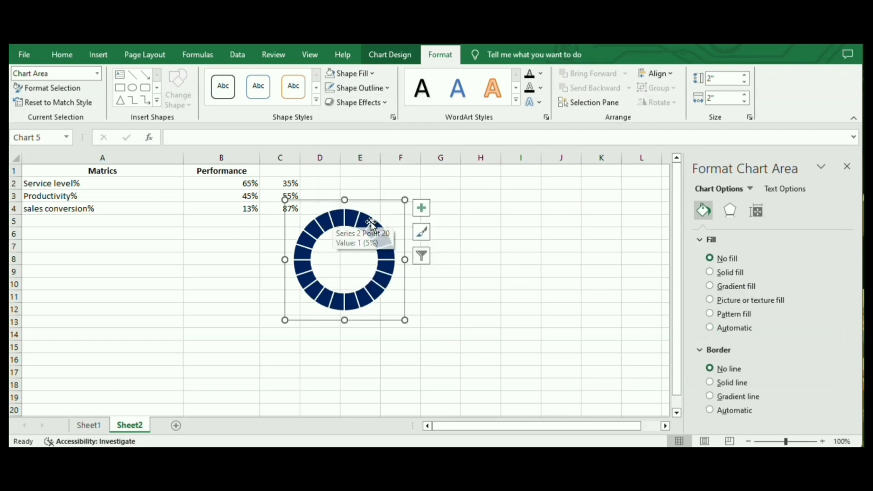
Step: Move the dark blue ring chart directly beneath the table in column A
click(467, 220)
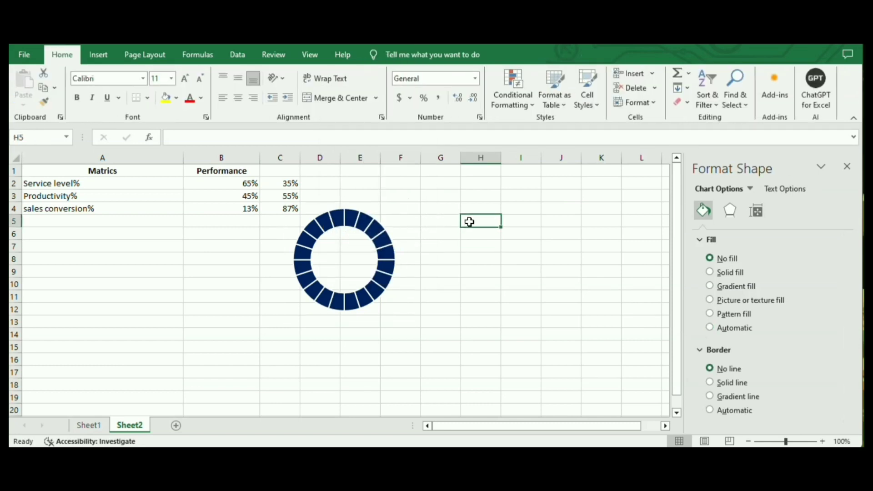
click(371, 233)
click(390, 226)
click(388, 250)
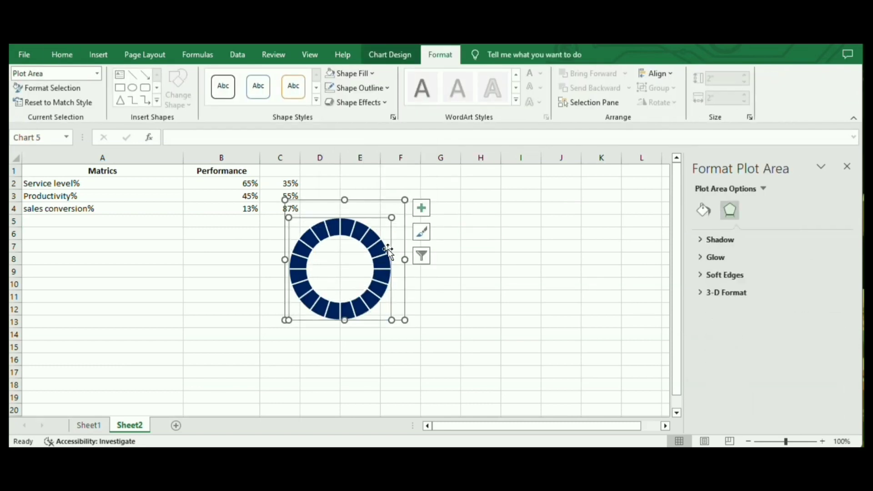
drag(392, 242, 163, 251)
Step: Paste two copies of the dark blue ring chart, one around columns C to E and one around columns I to K
click(399, 234)
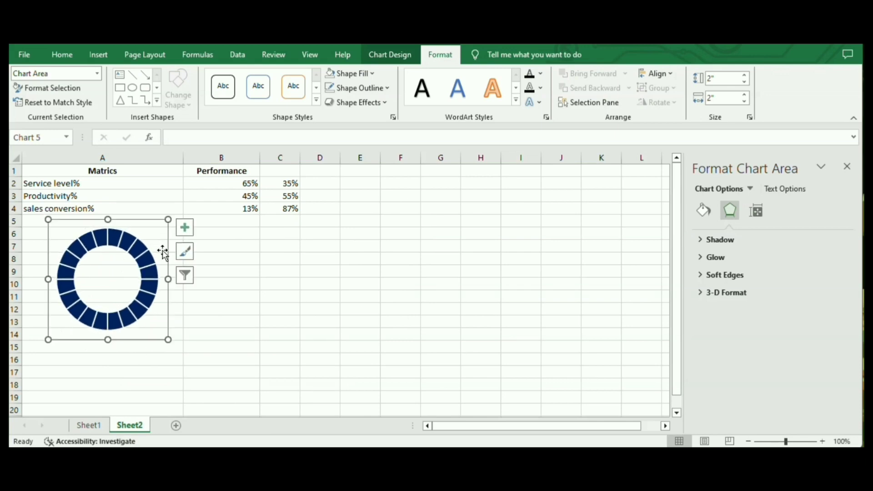
click(277, 249)
key(ctrl+v)
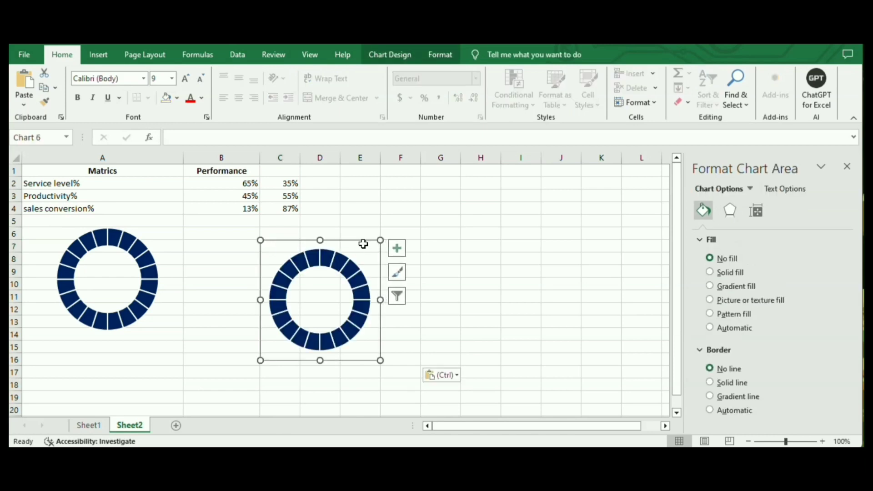
mouse_move(370, 244)
mouse_down()
mouse_move(380, 230)
mouse_move(372, 243)
mouse_up()
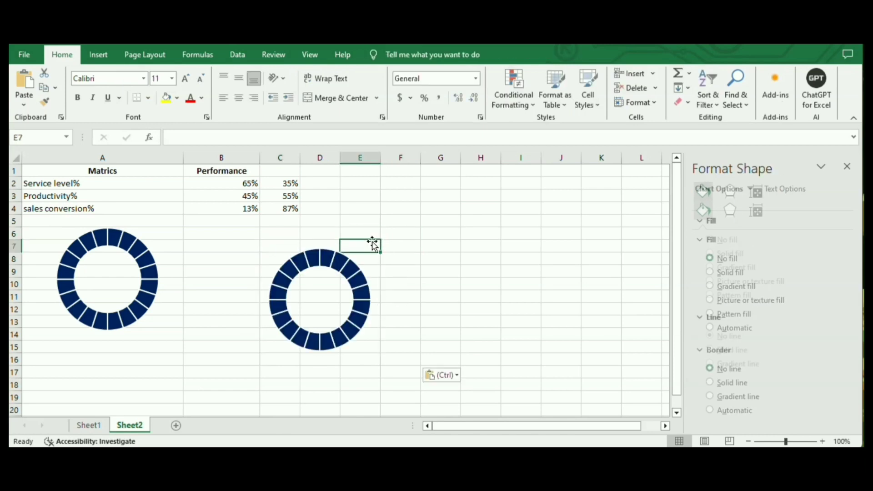
click(373, 258)
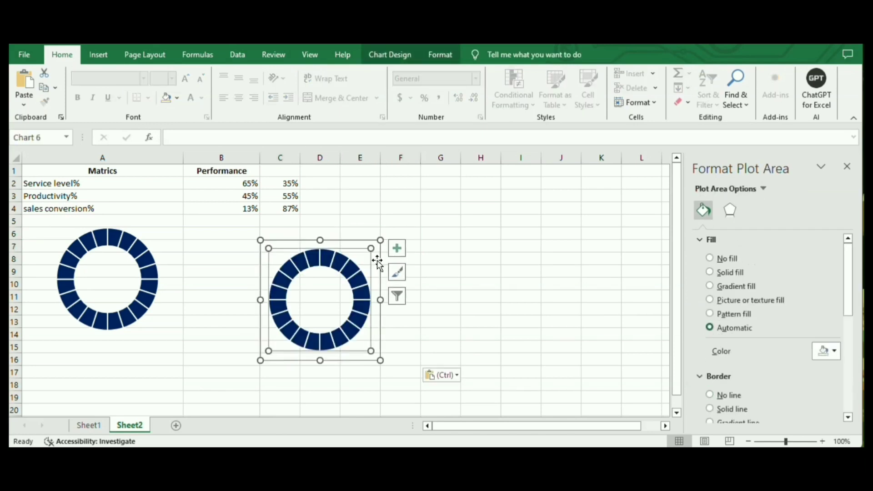
mouse_move(376, 259)
mouse_down()
mouse_move(386, 246)
mouse_move(372, 257)
mouse_up()
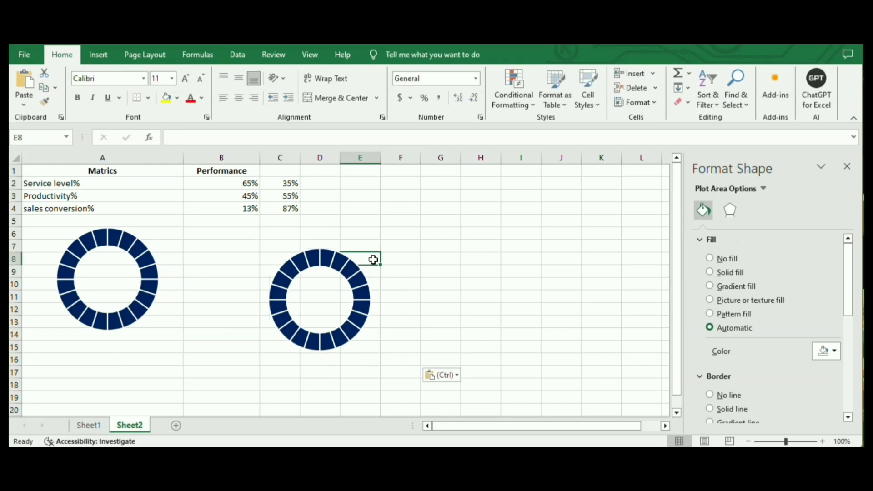
click(522, 249)
key(ctrl+v)
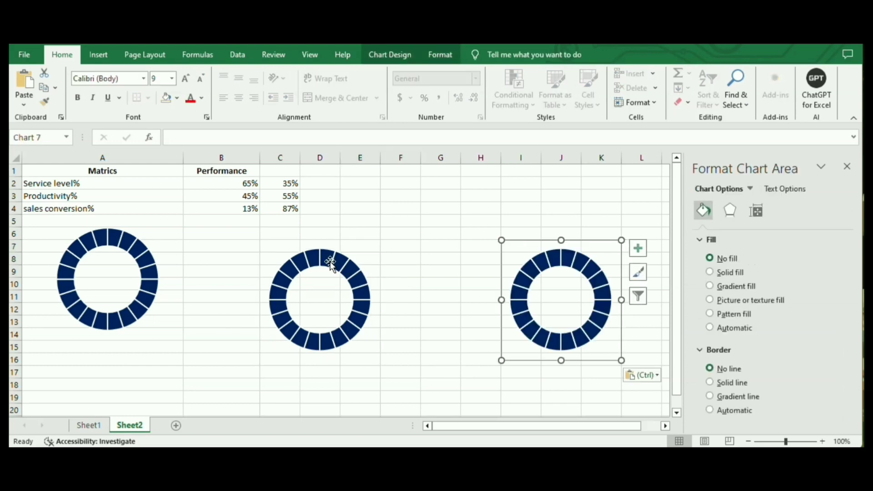
Step: Move the middle ring chart up level with the first ring
click(333, 260)
click(370, 256)
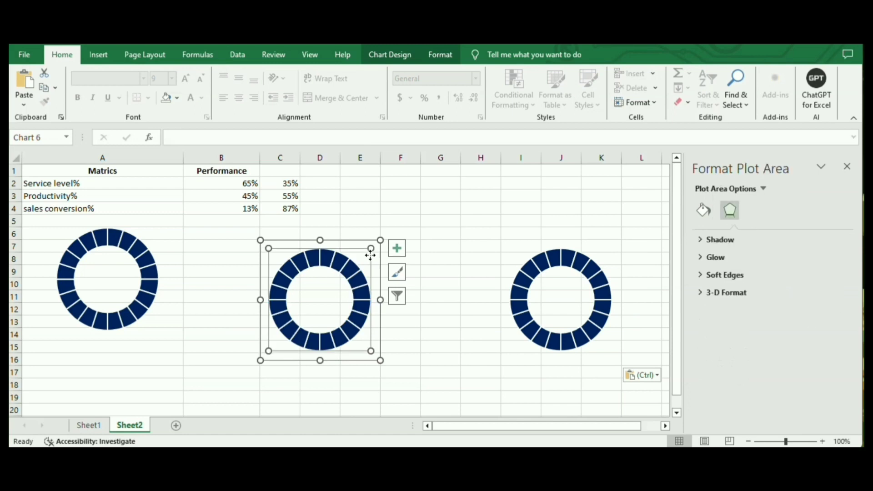
drag(377, 255, 394, 236)
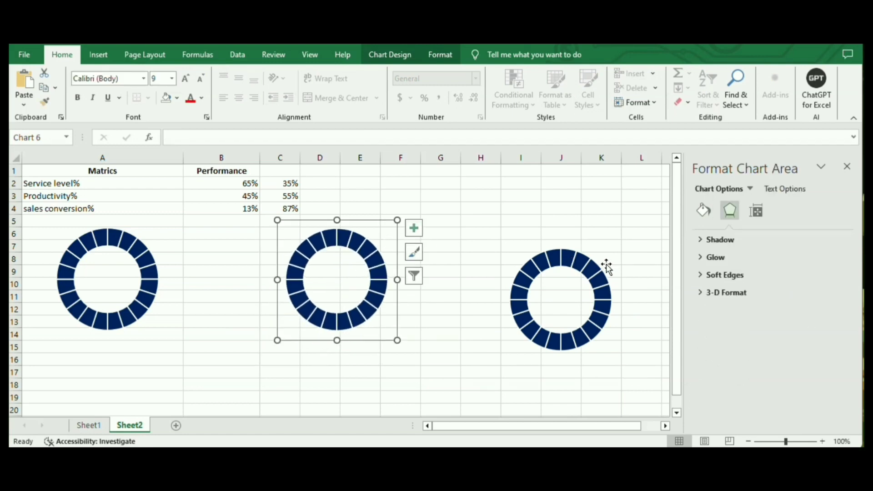
Step: Try to move the third ring chart up into line with the other two
click(586, 272)
click(610, 252)
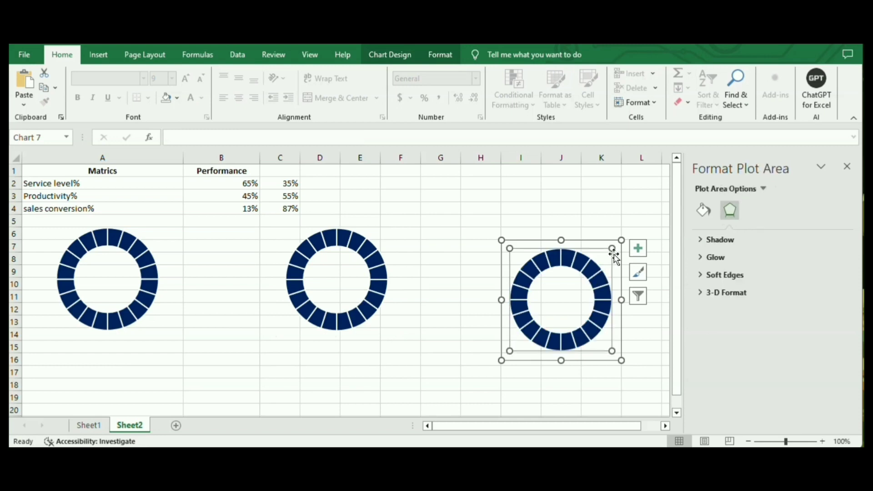
click(624, 260)
click(621, 259)
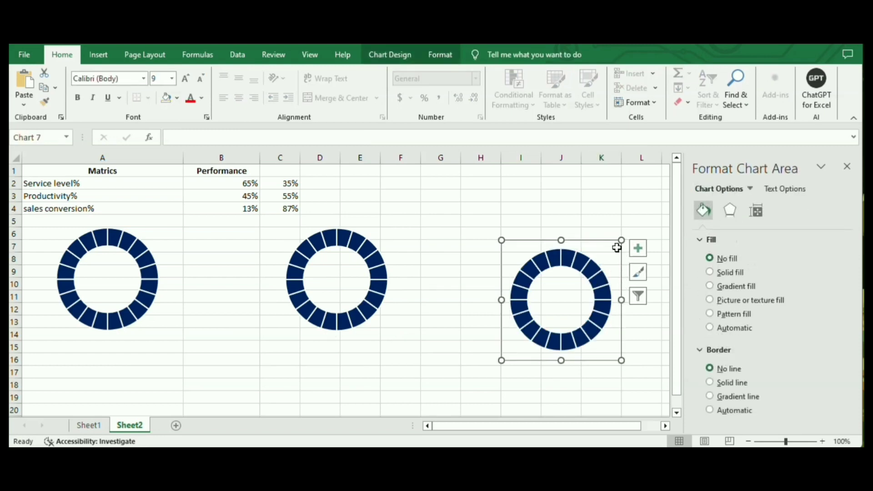
click(588, 269)
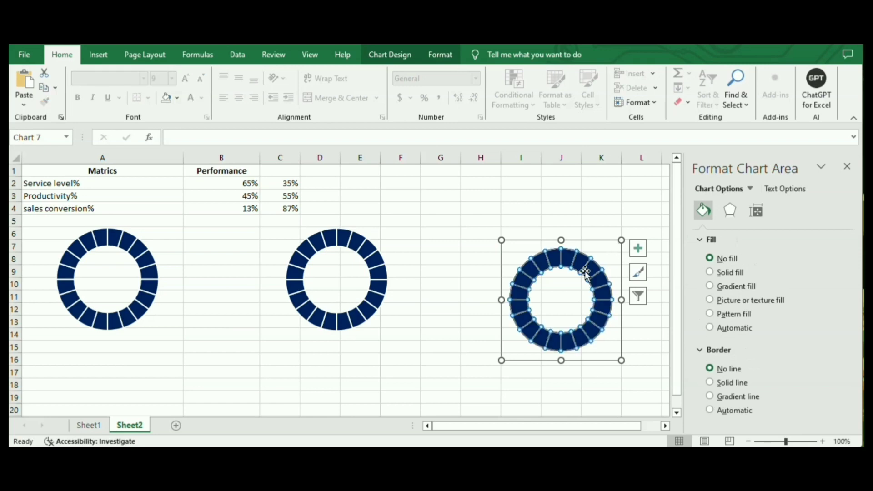
Step: Change the middle ring's solid fill to standard green
click(372, 268)
click(374, 269)
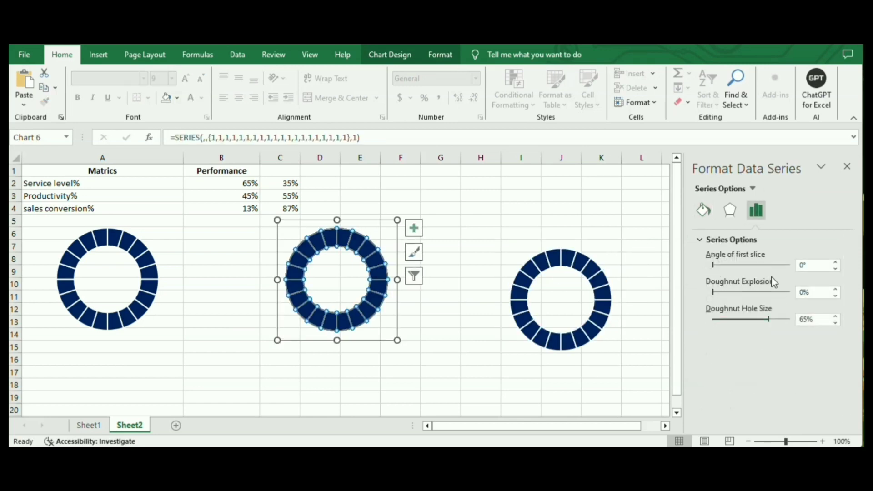
click(706, 213)
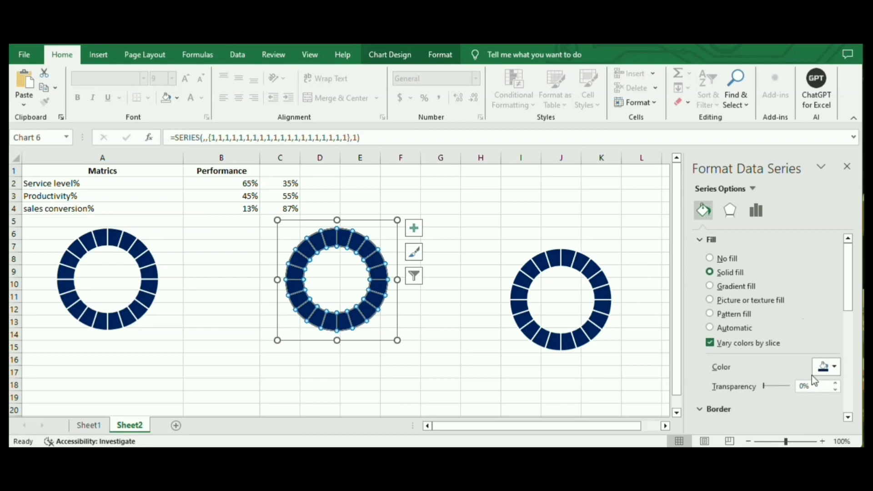
click(837, 366)
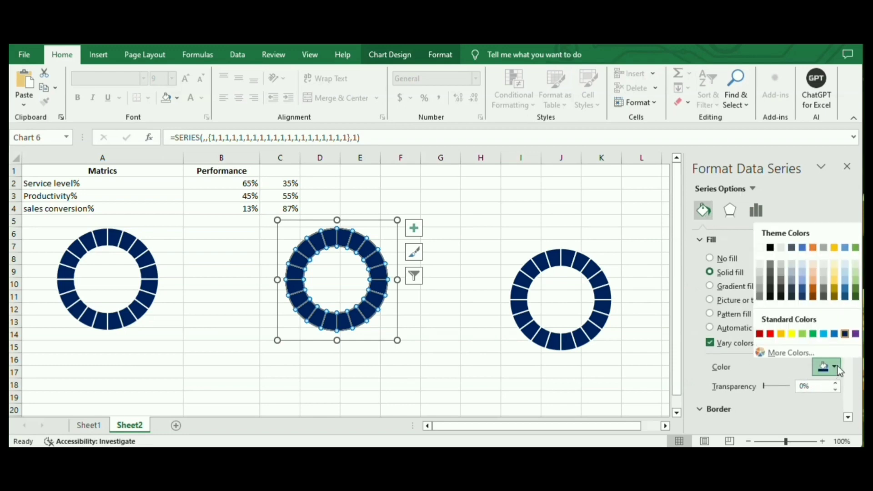
click(815, 333)
Step: Change the third ring's solid fill to the theme orange and move its chart up in line with the other two
click(590, 273)
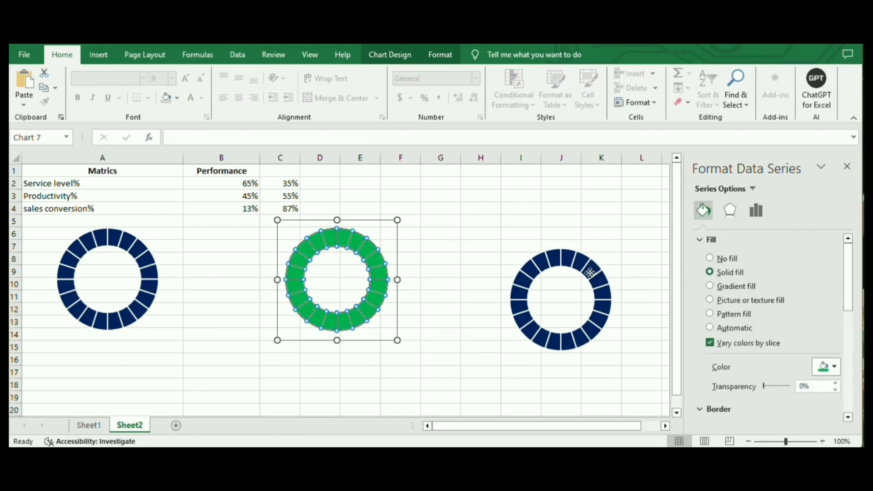
click(589, 272)
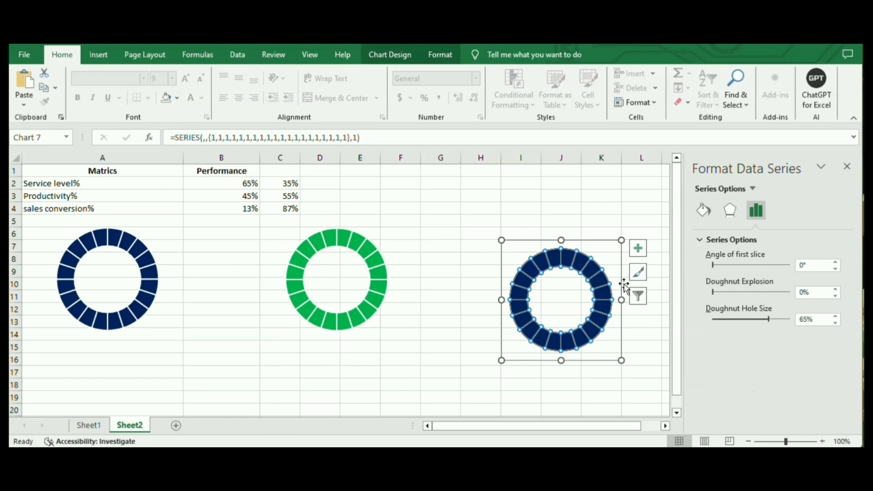
click(704, 213)
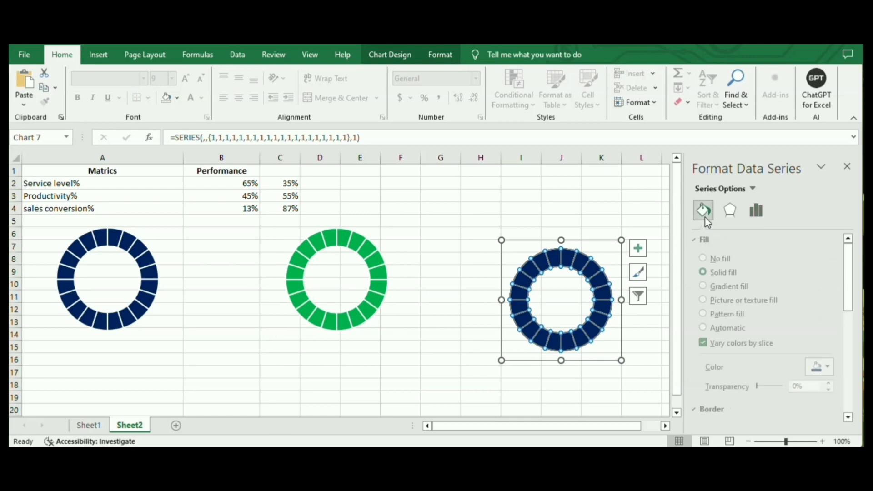
click(836, 367)
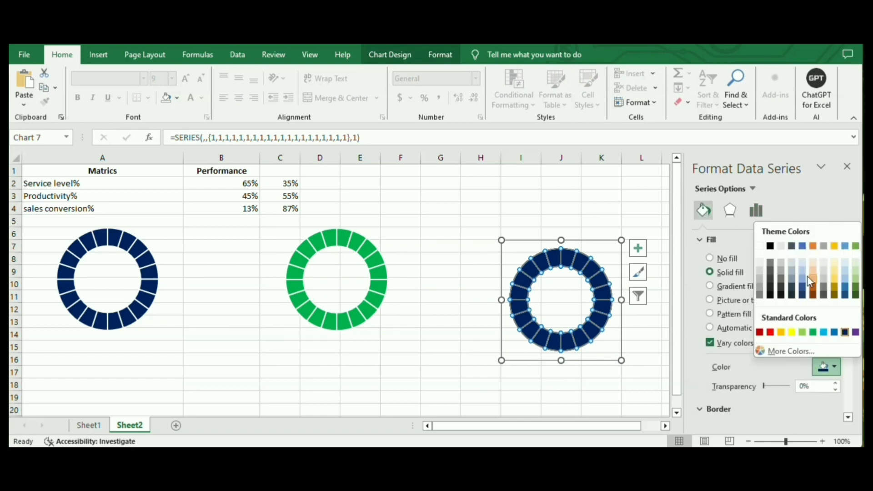
click(813, 246)
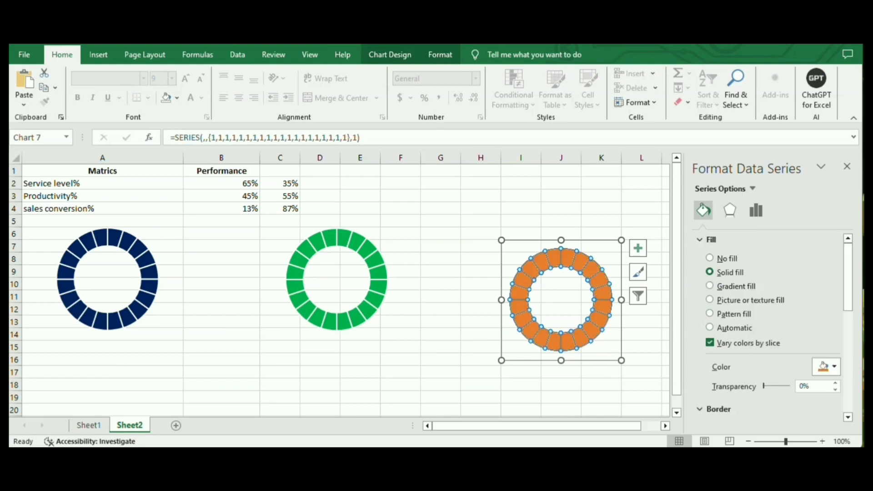
drag(520, 248, 521, 238)
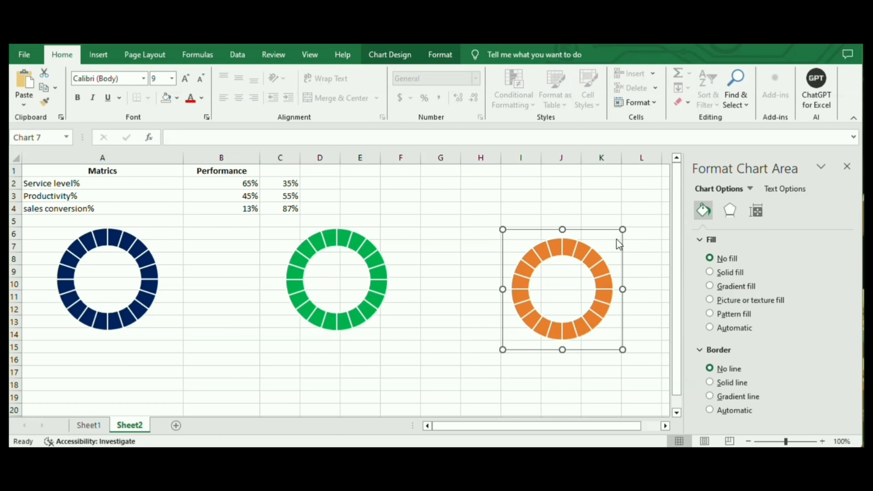
drag(618, 233, 620, 233)
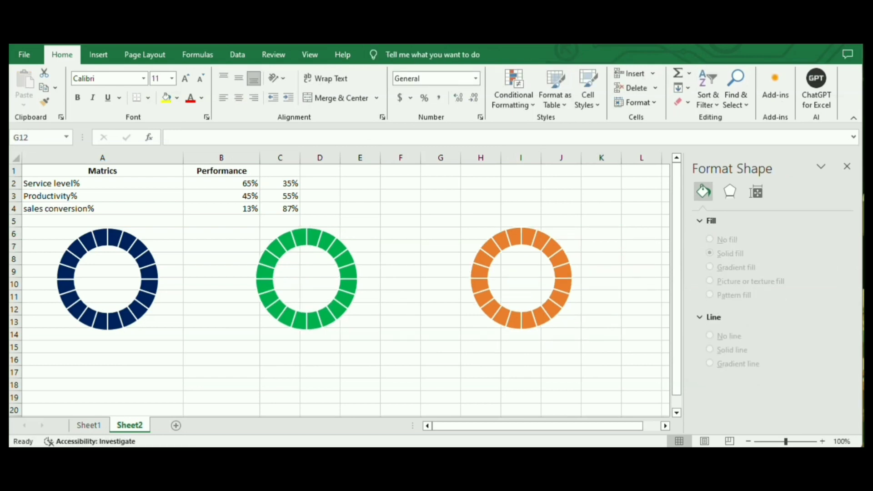
Step: Add a series to the dark blue ring chart, named from cell A2 with values from B2:C2
right_click(101, 240)
click(142, 291)
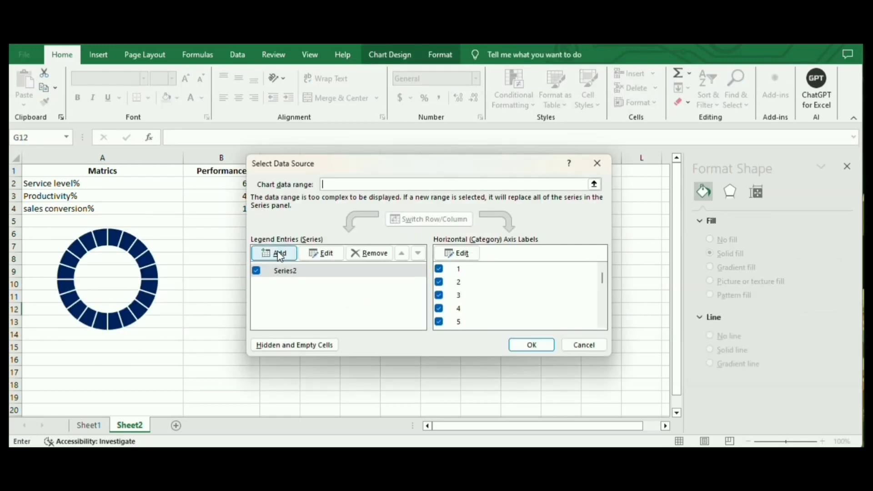
click(279, 254)
click(101, 183)
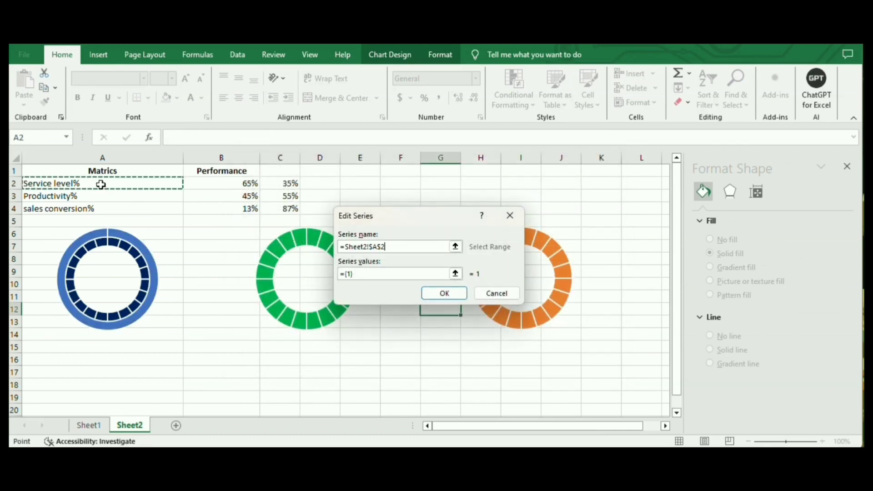
click(359, 273)
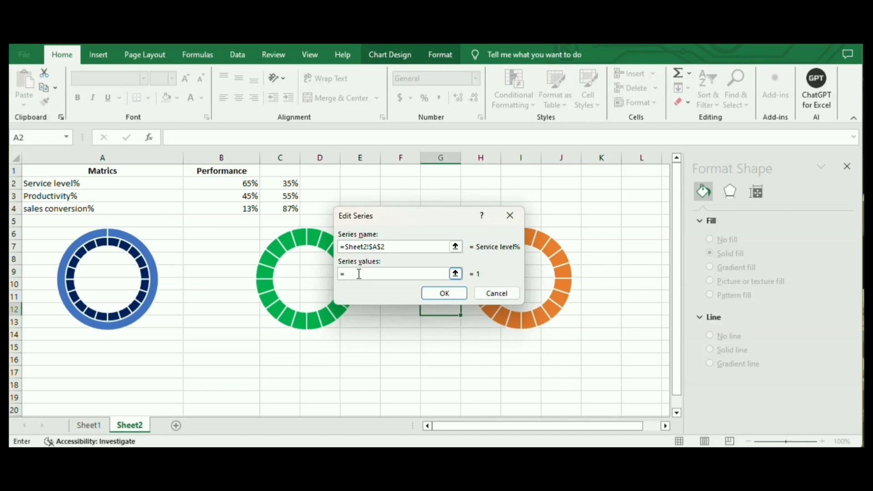
drag(225, 182, 281, 180)
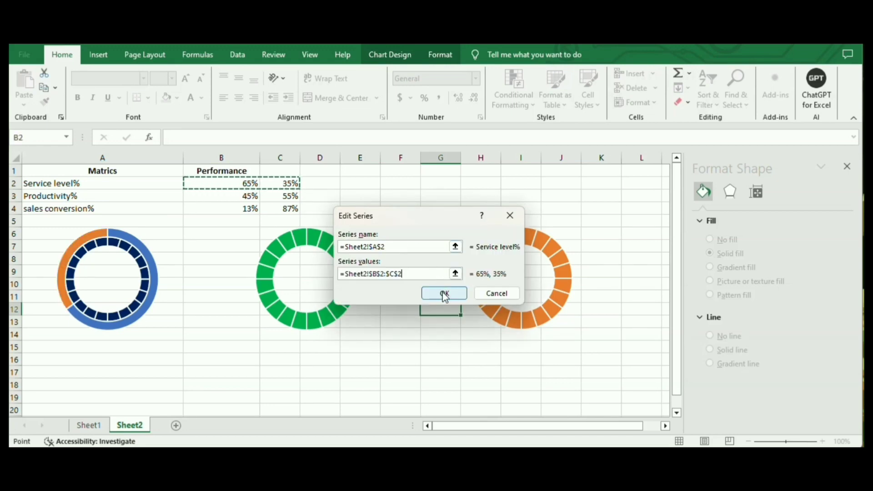
click(443, 293)
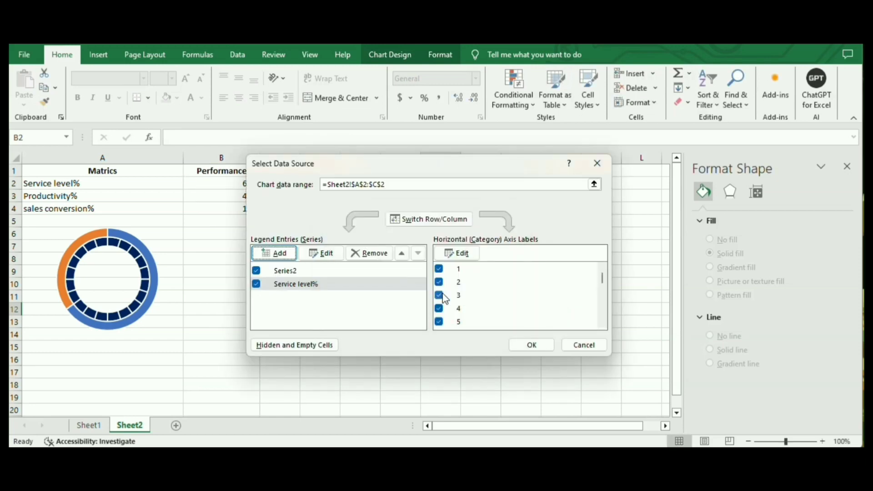
scroll(448, 297, down, 5)
click(532, 344)
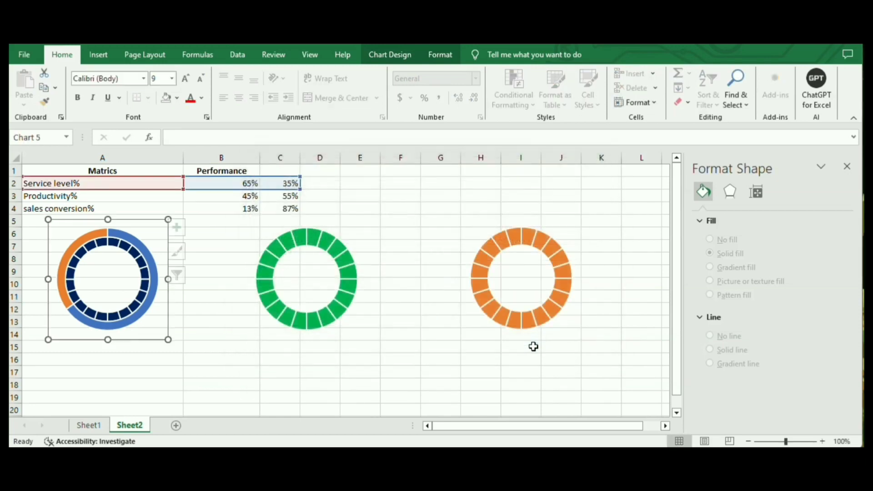
Step: Put the Service level% series on the secondary axis of the combo chart, keeping the Doughnut type
click(120, 234)
right_click(121, 234)
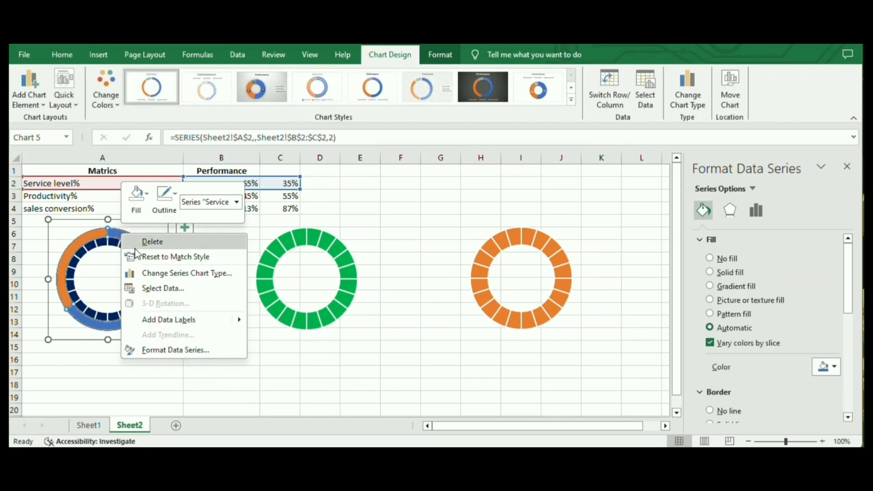
click(160, 272)
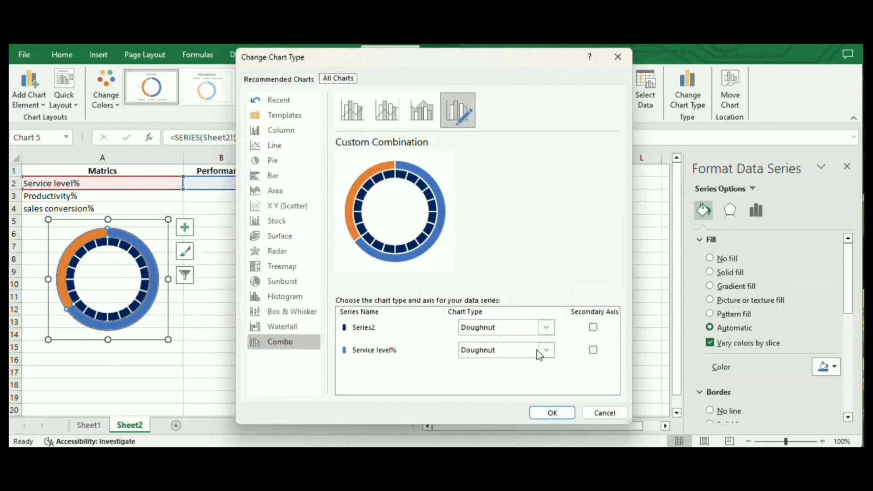
click(589, 350)
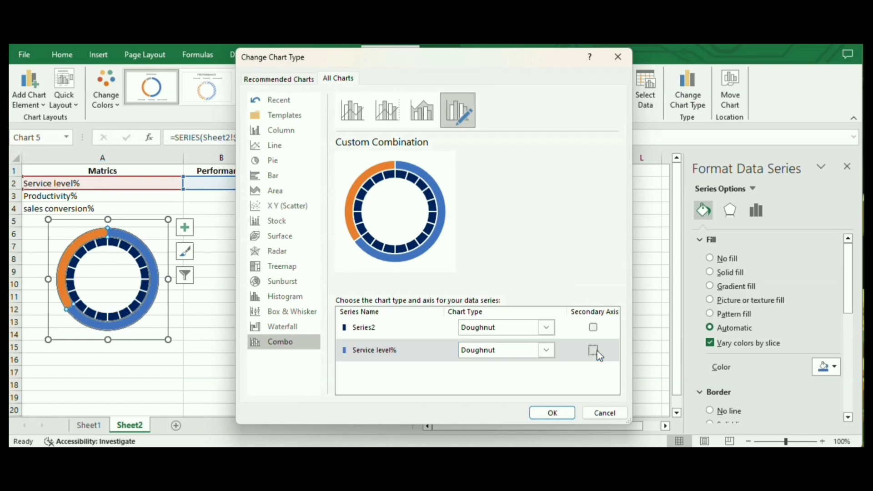
click(592, 350)
click(551, 414)
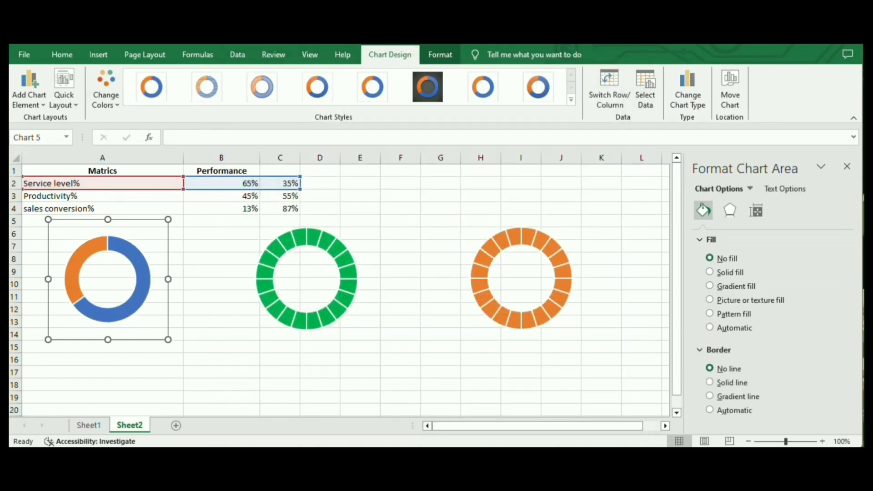
Step: Set the 65% slice of the Service level% series to no fill
click(126, 249)
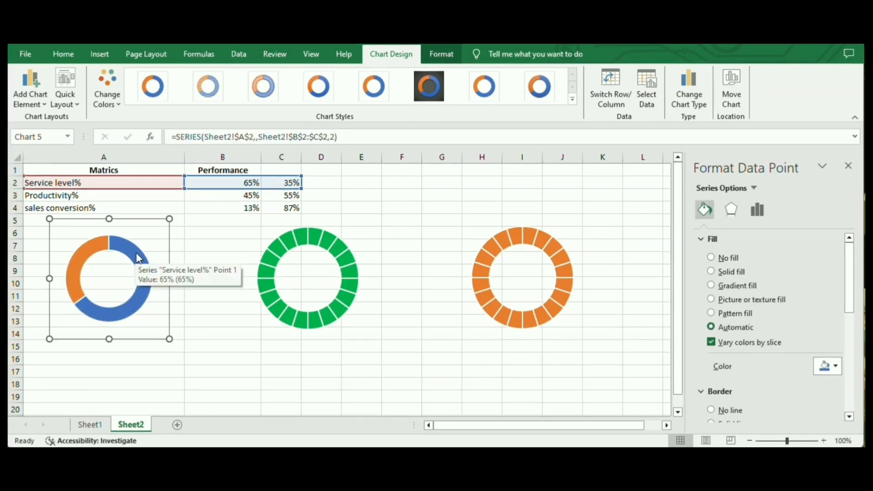
key(ctrl)
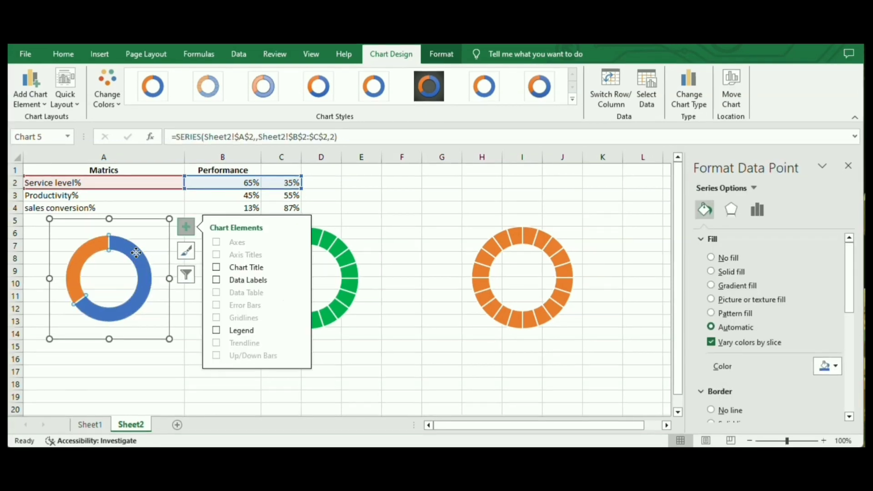
click(710, 258)
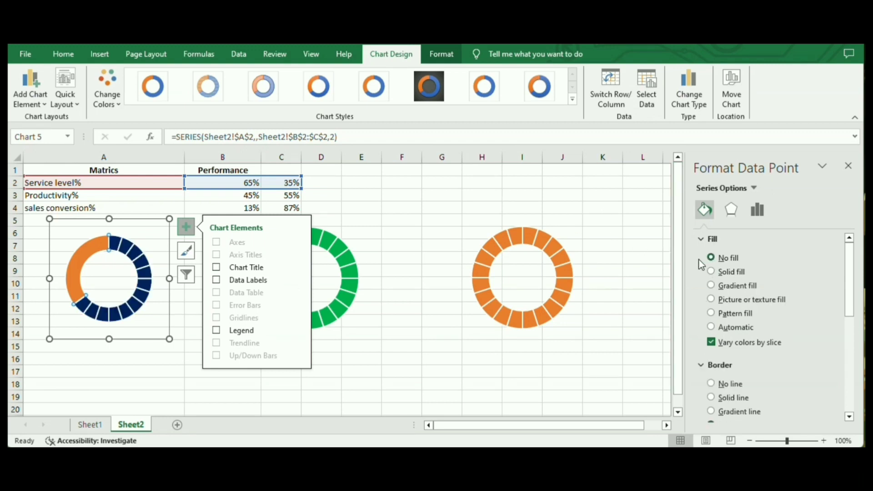
Step: Give the 35% slice of the Service level% series a white solid fill with 20% transparency
click(76, 261)
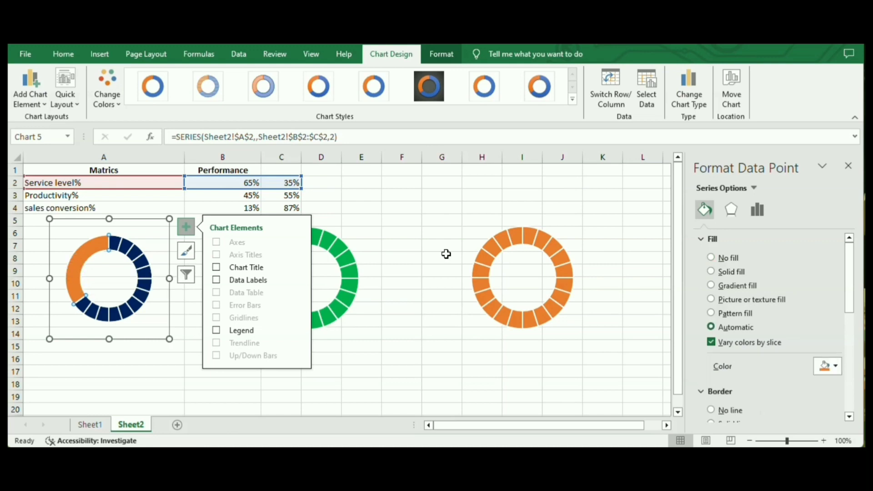
click(711, 271)
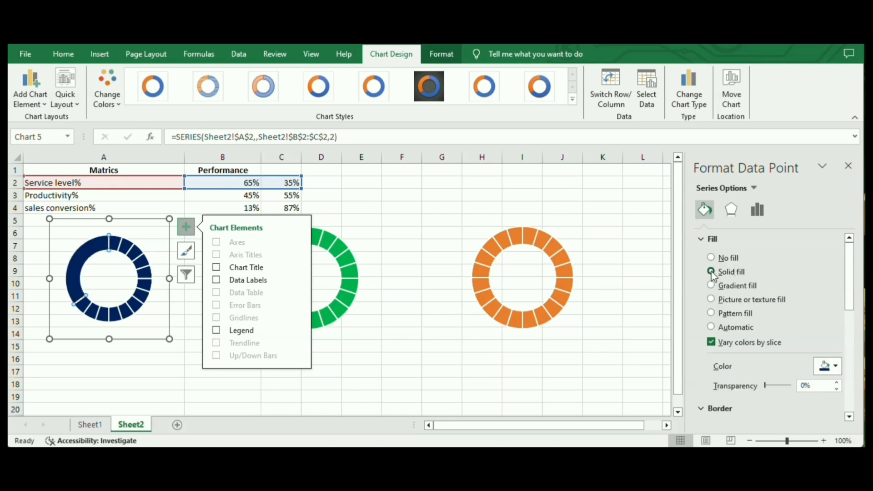
click(834, 366)
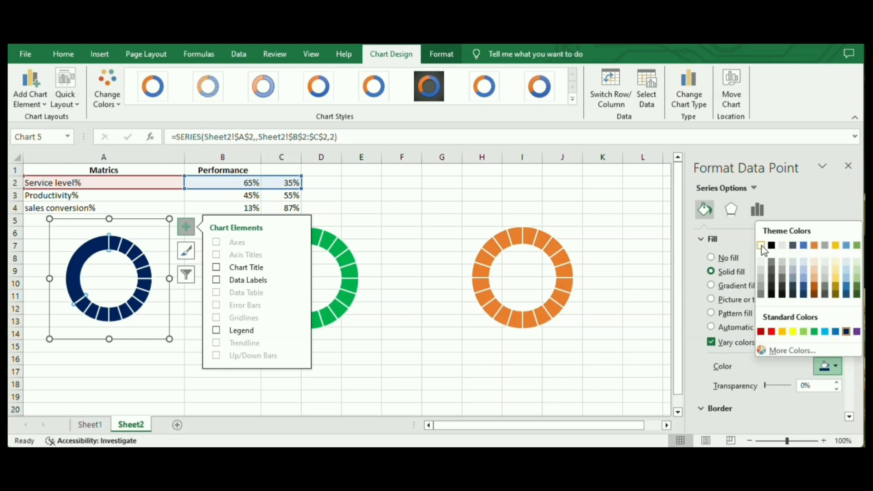
click(761, 245)
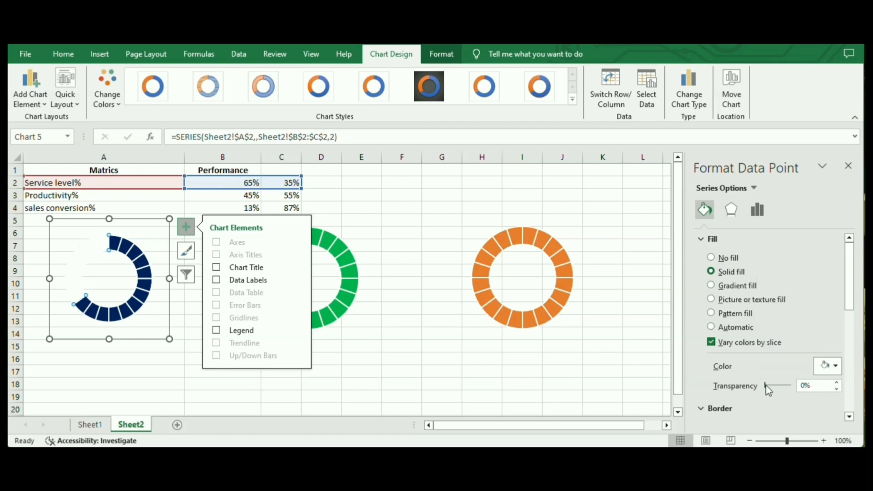
click(810, 386)
text(20)
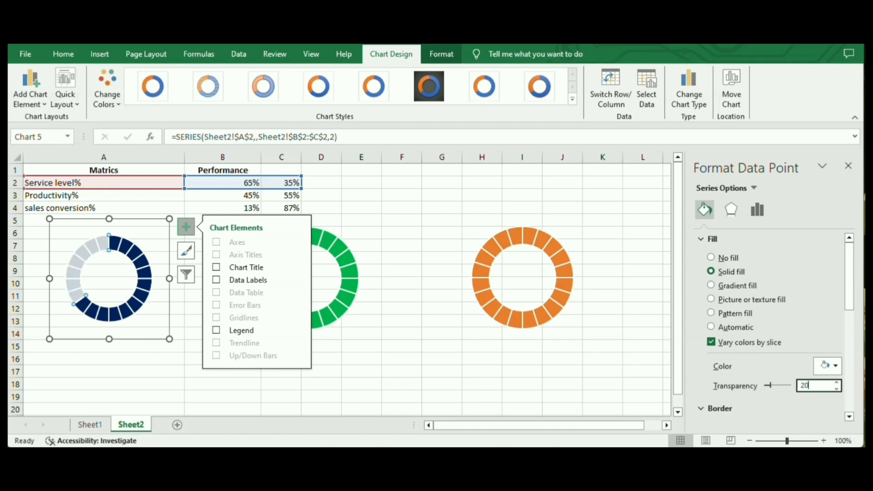
Step: Add a series to the green ring chart's data source, named from cell A3
click(347, 288)
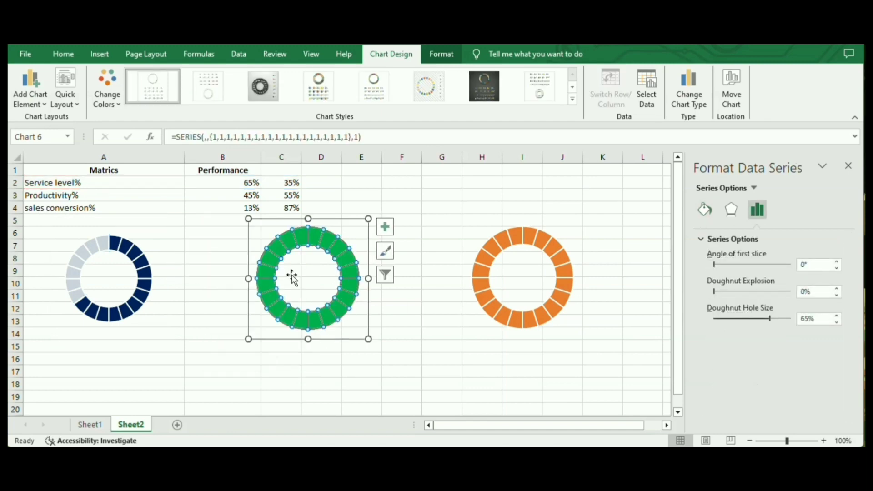
click(321, 274)
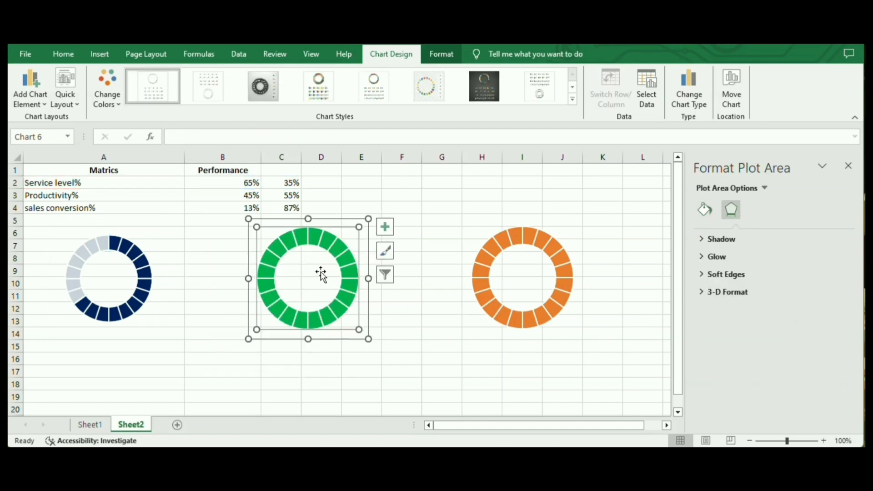
right_click(321, 275)
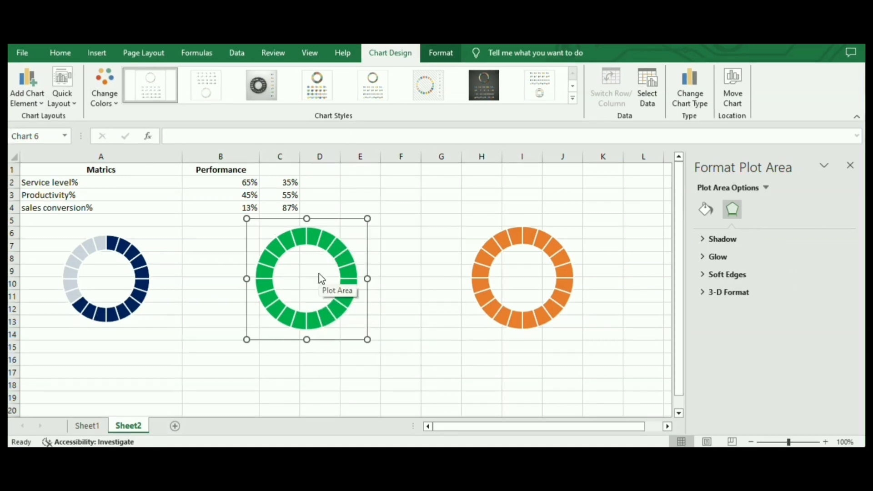
click(318, 274)
right_click(318, 274)
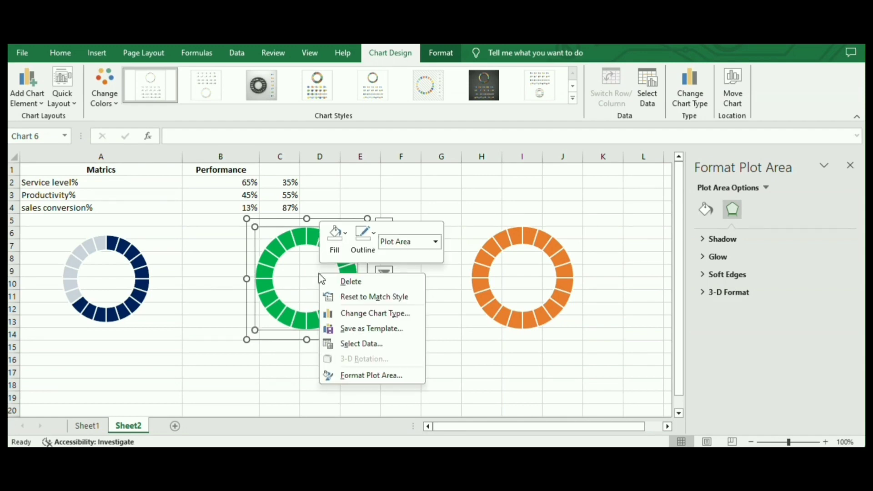
click(333, 342)
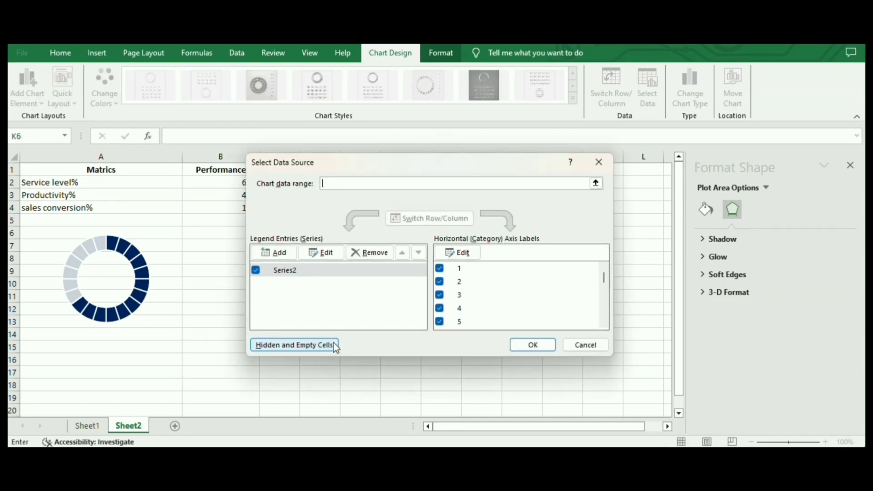
click(283, 257)
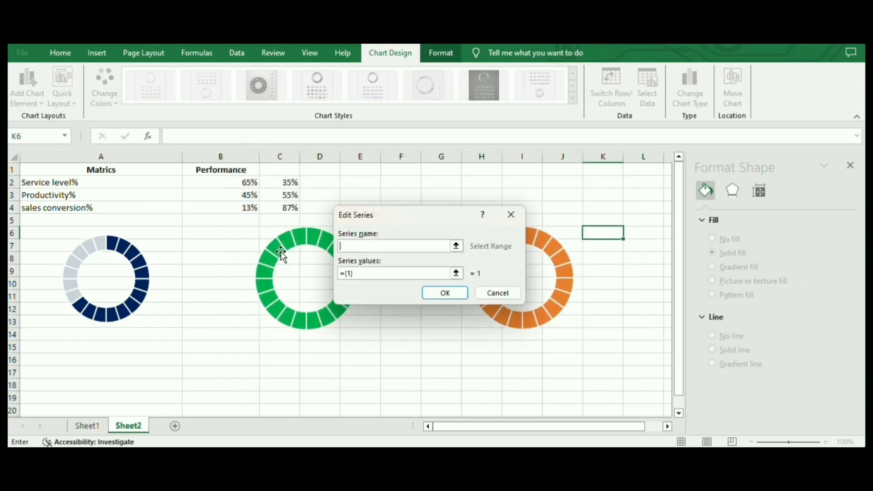
click(72, 196)
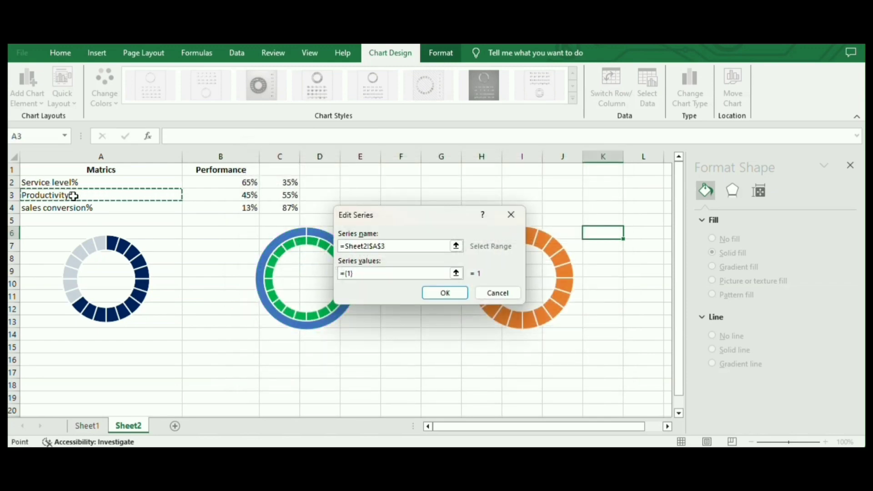
Step: Set the new Productivity% series' values to B3:C3 and accept the data source changes
click(362, 276)
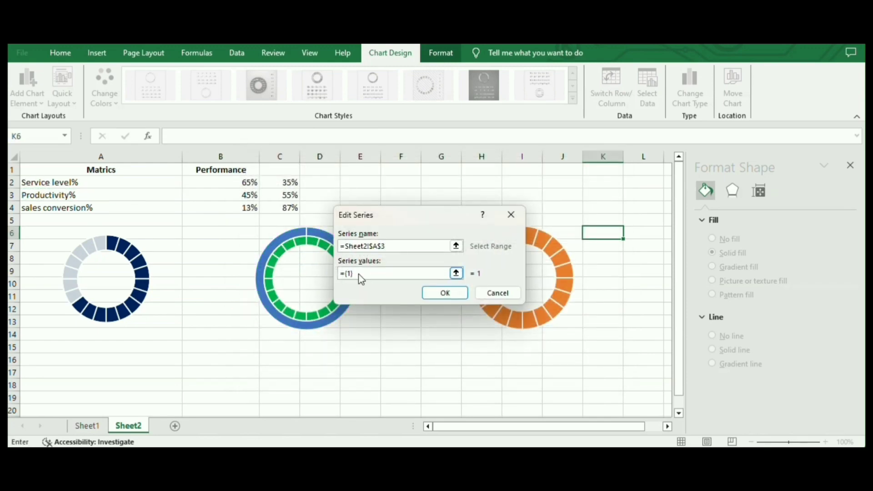
click(359, 274)
key(BackSpace)
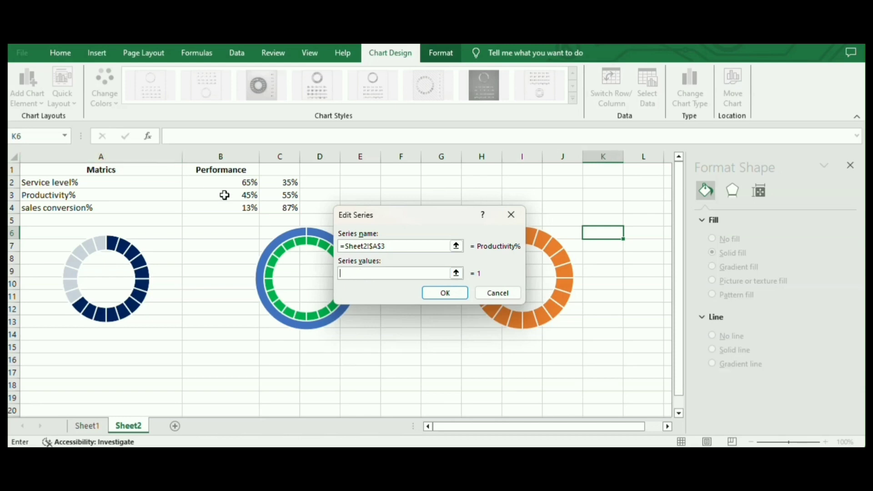
drag(225, 194, 271, 195)
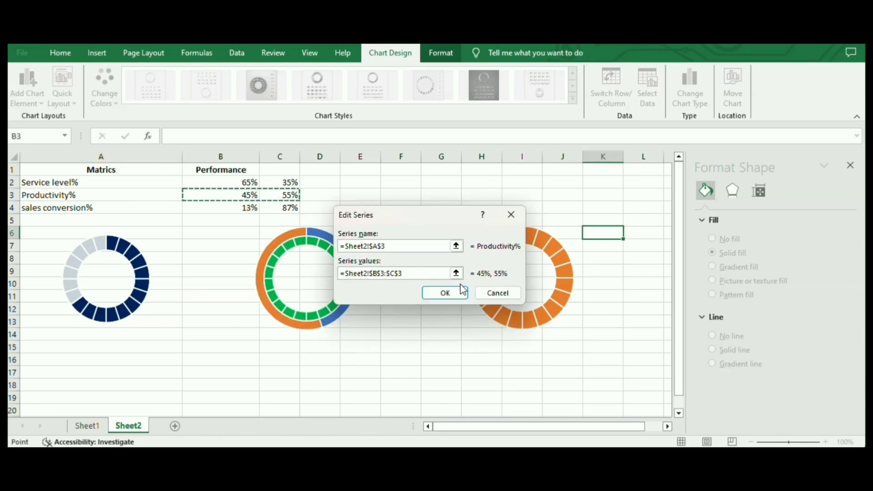
click(443, 294)
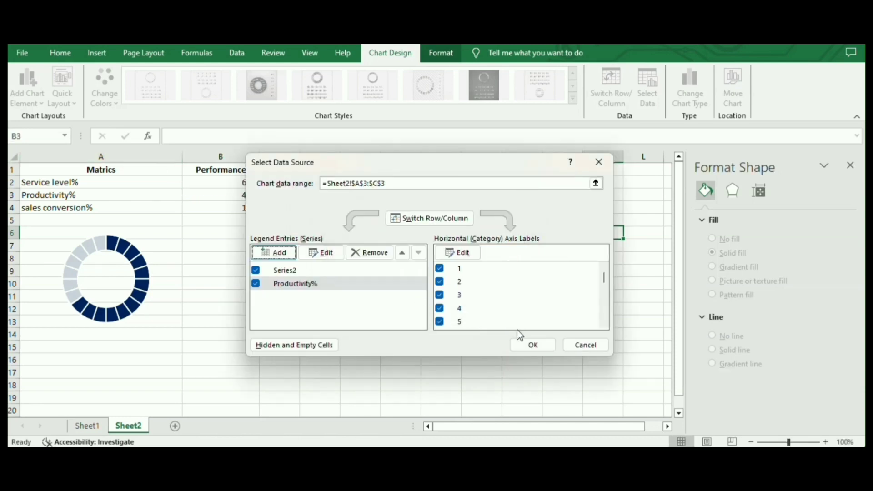
click(533, 345)
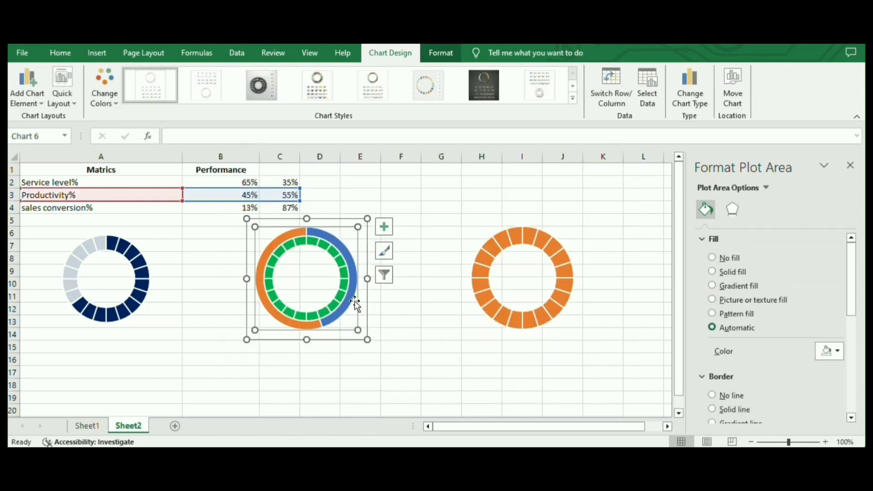
Step: Put the Productivity% series on the secondary axis of the combo chart, keeping the Doughnut type
click(342, 297)
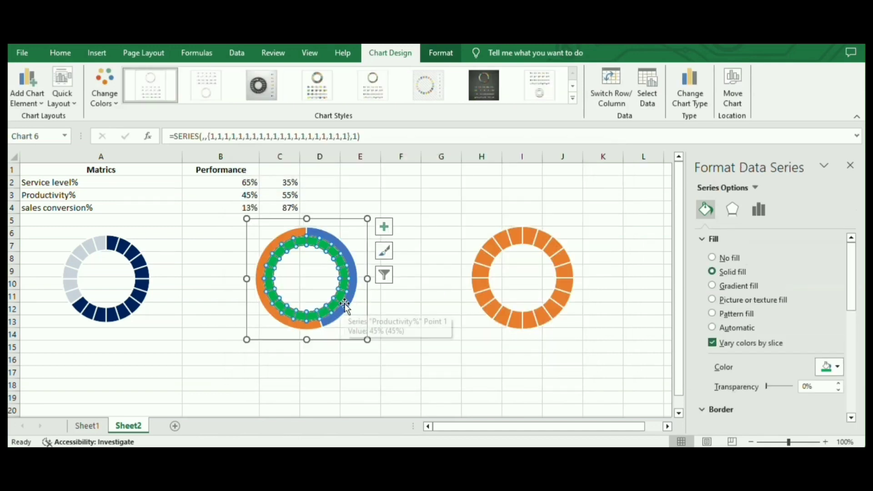
click(344, 303)
right_click(344, 303)
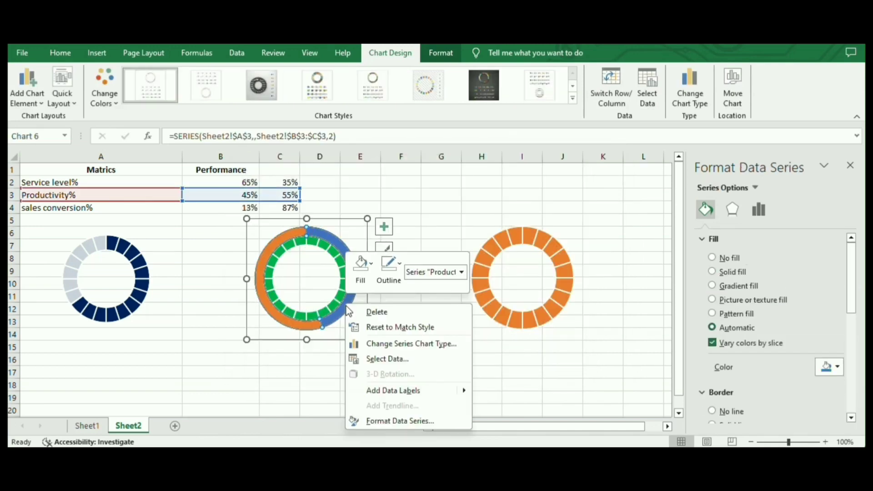
click(378, 343)
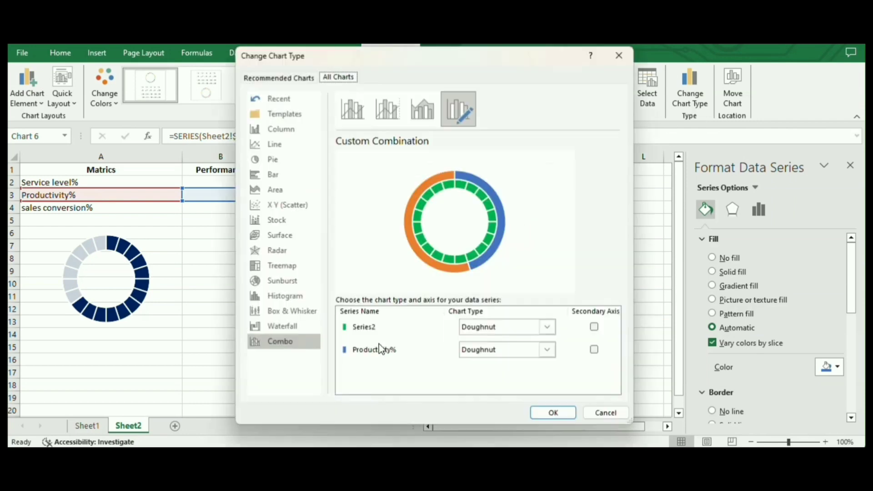
click(595, 350)
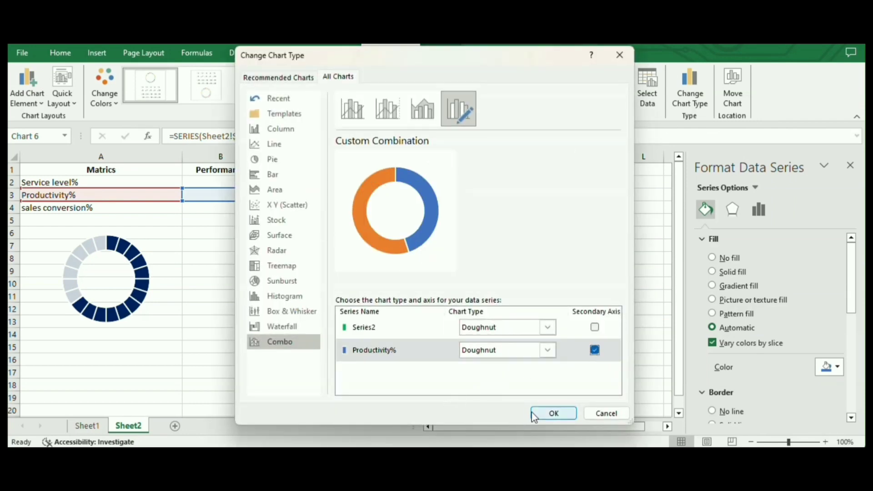
click(554, 413)
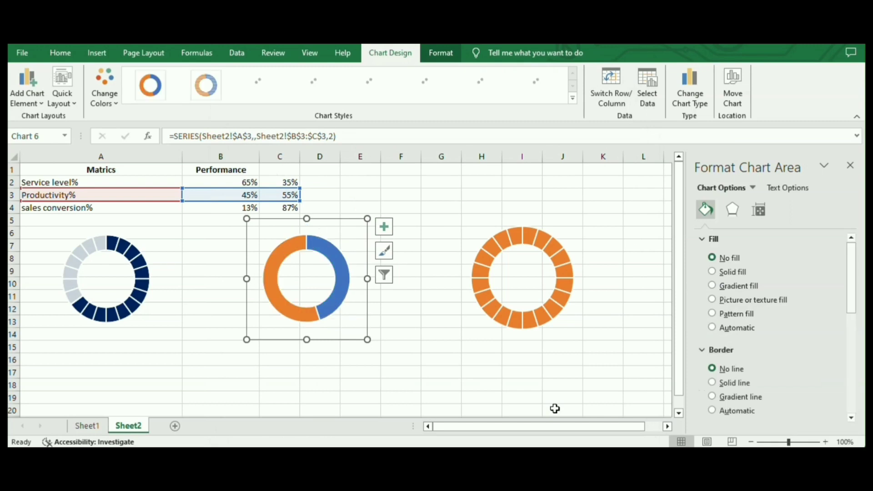
click(339, 288)
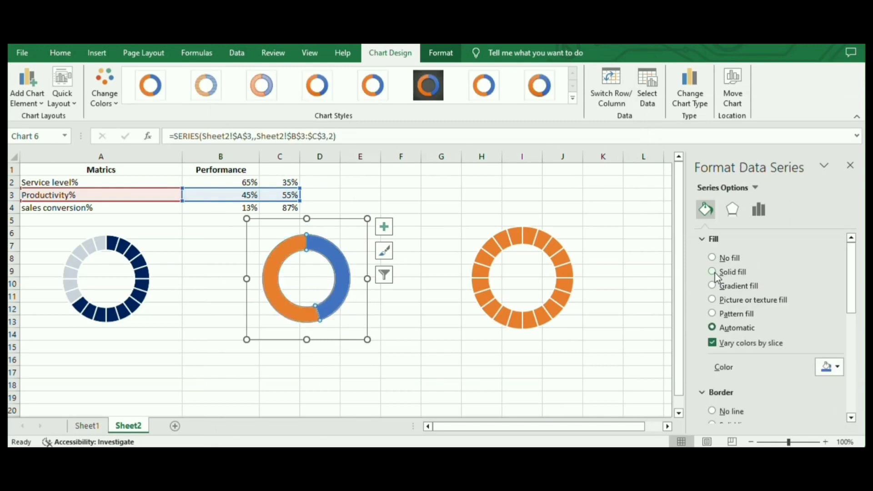
click(712, 257)
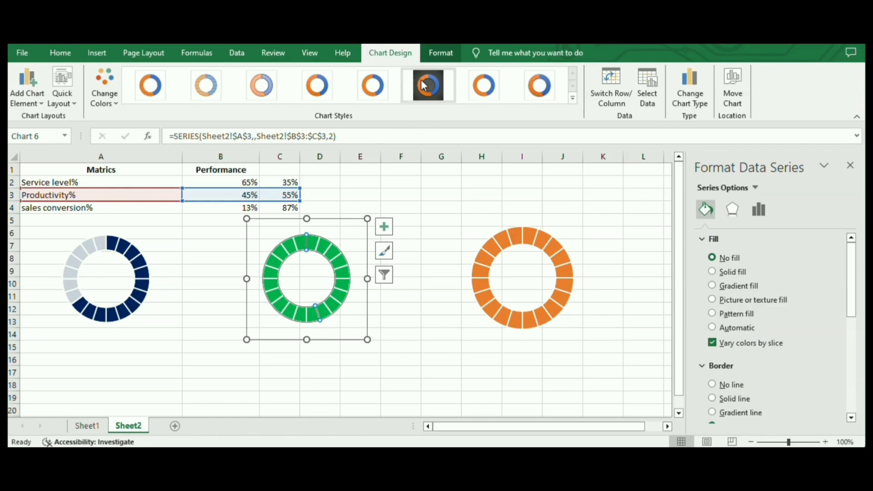
key(ctrl+z)
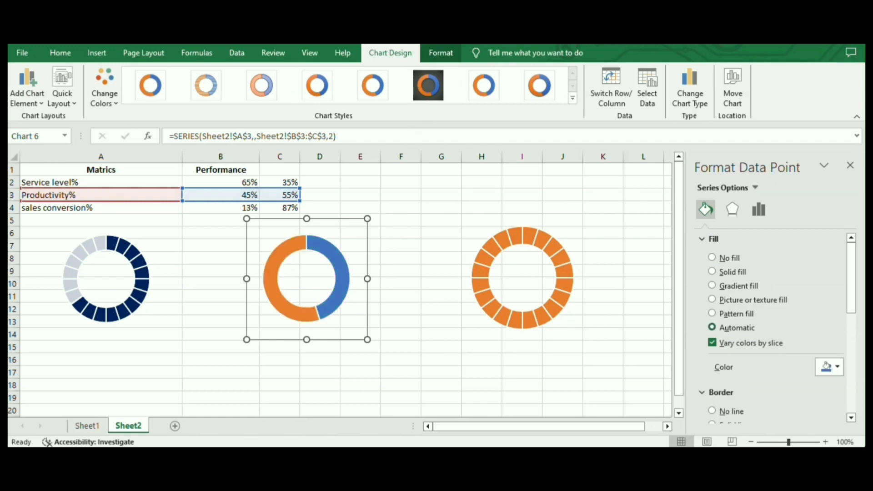
Step: Set the Productivity% series' 45% slice to no fill and its 55% slice to a white solid fill with 20% transparency
click(711, 257)
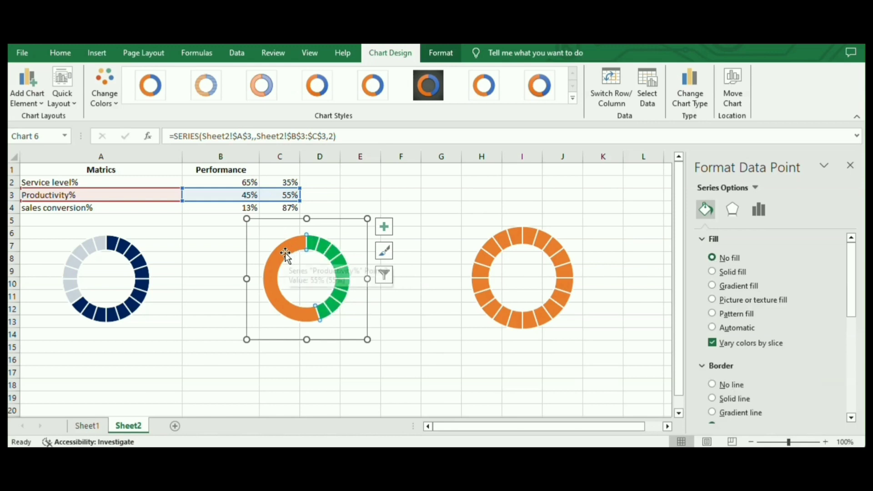
key(ctrl+z)
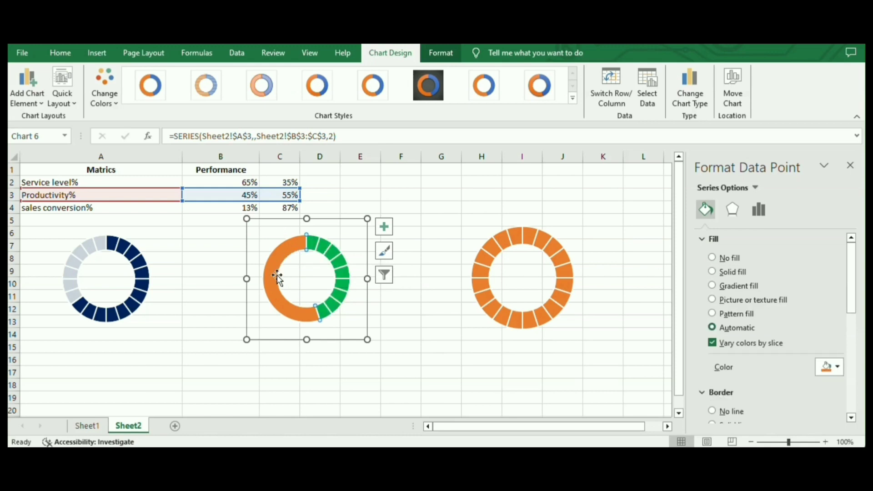
click(711, 272)
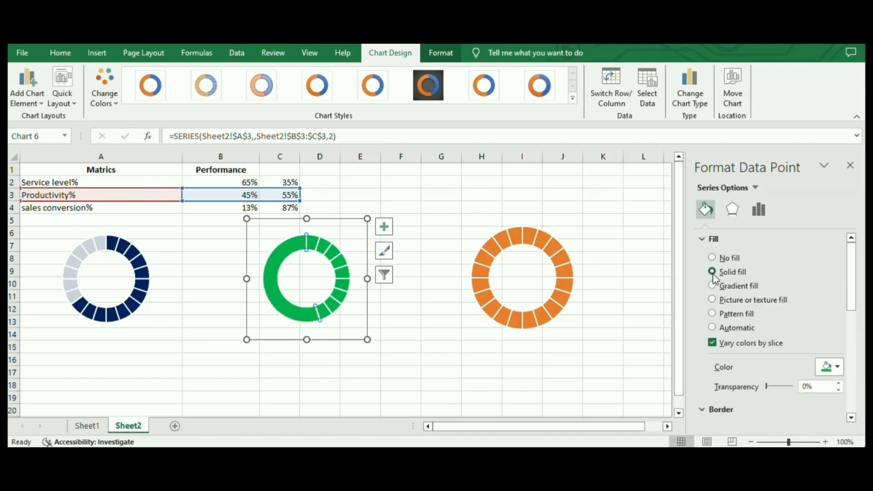
click(838, 367)
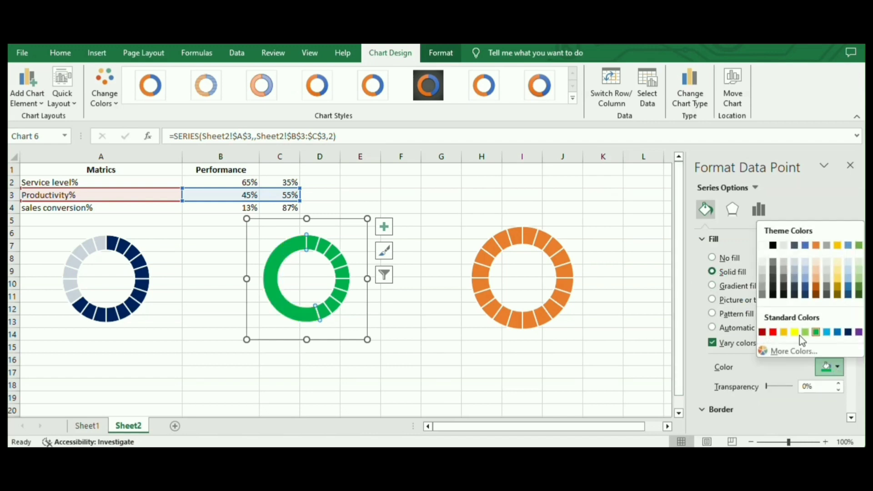
click(762, 246)
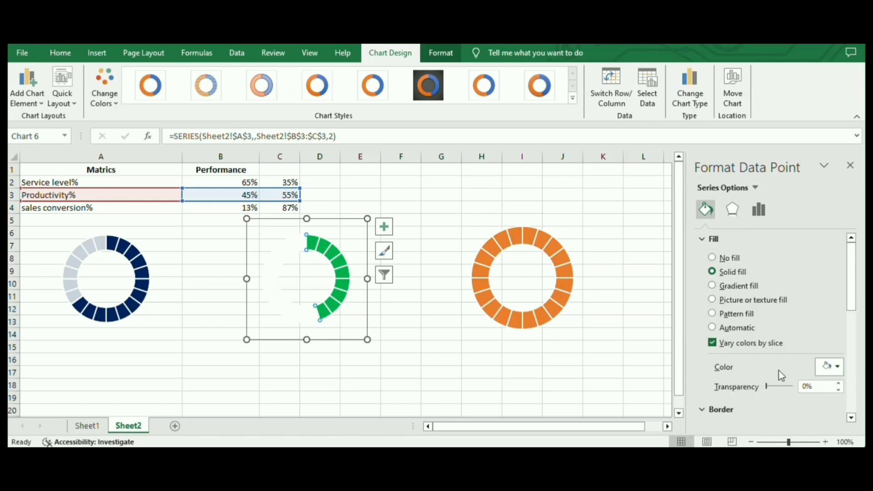
click(807, 386)
text(20)
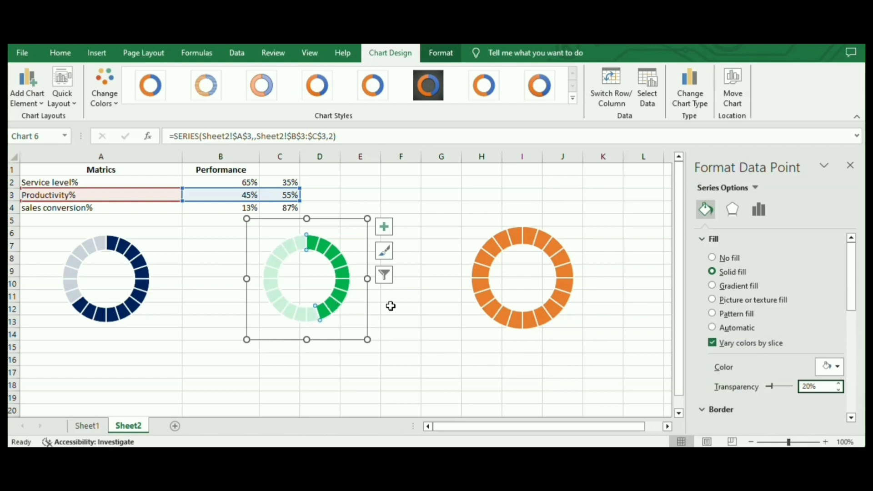
Step: Add a series to the orange ring chart's data source, named from cell A4
click(444, 291)
click(495, 269)
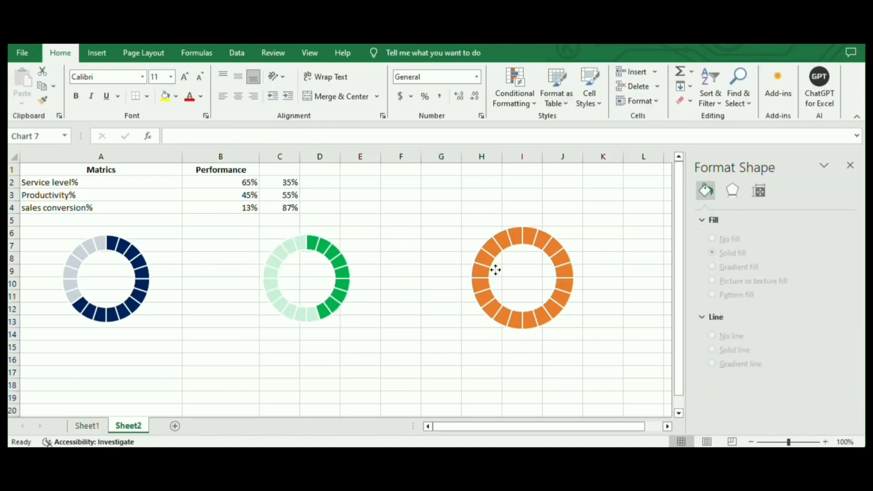
right_click(496, 270)
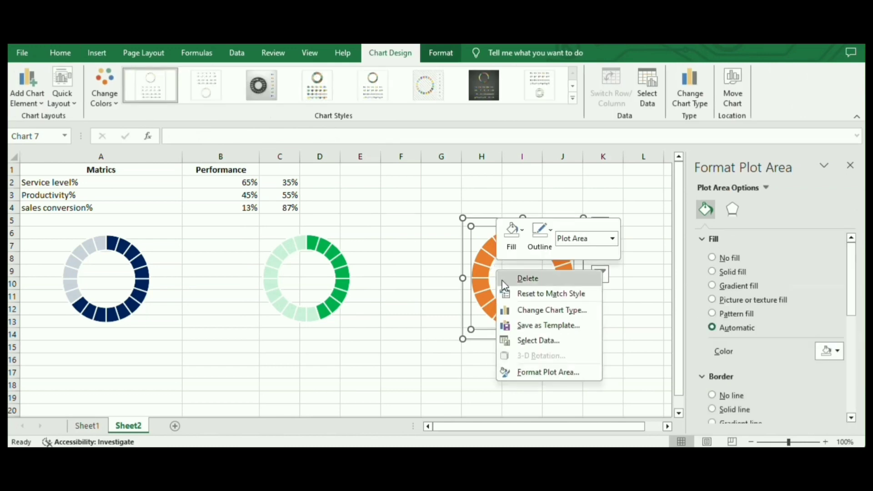
click(520, 337)
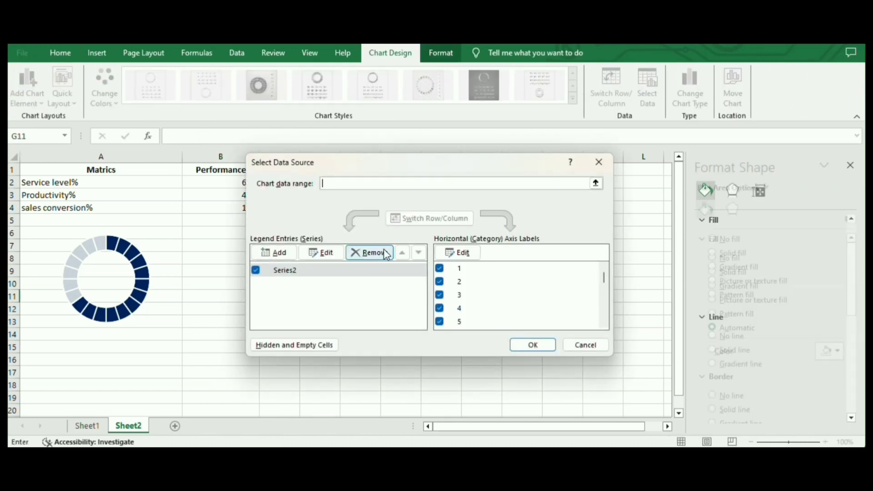
click(274, 252)
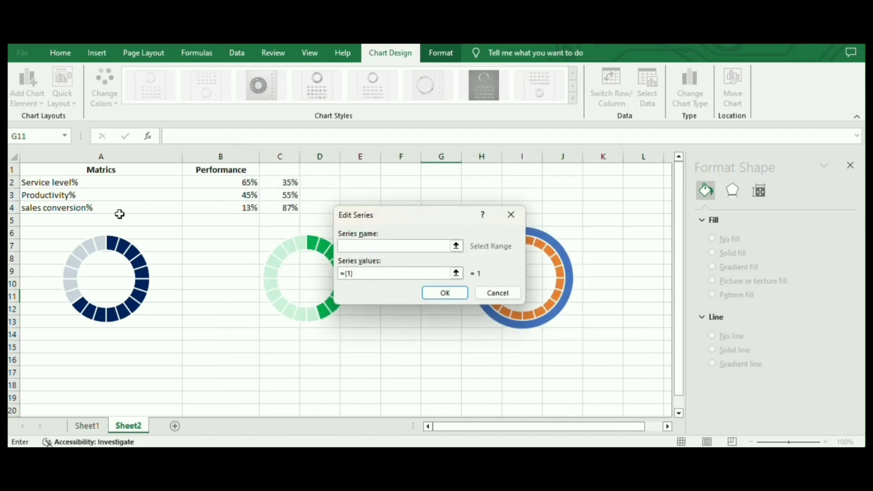
click(72, 209)
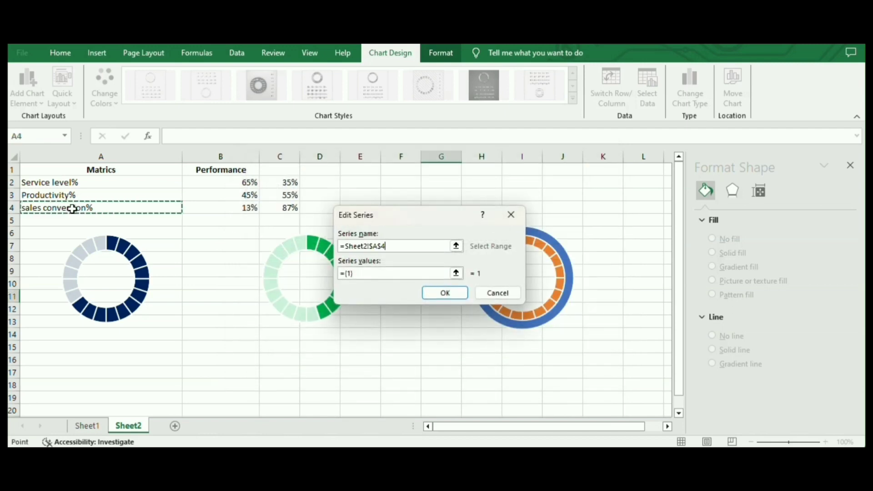
Step: Set the new sales conversion% series' values to B4:C4 and accept the data source changes
click(362, 272)
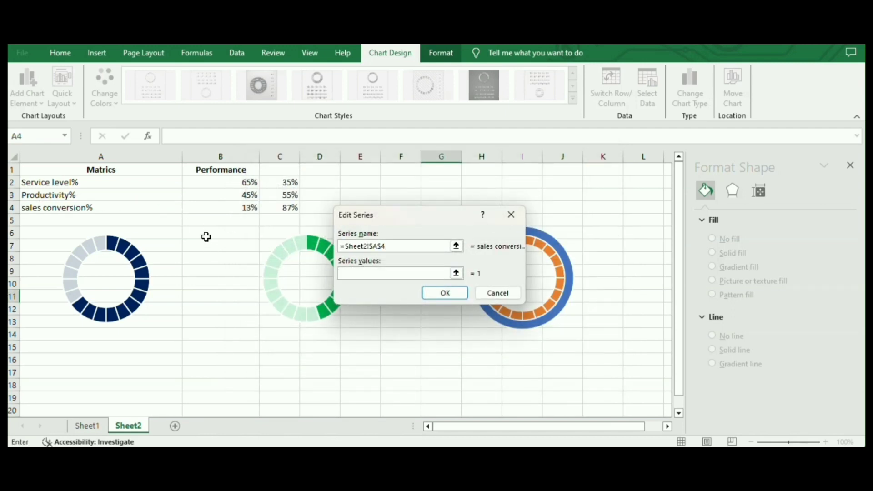
drag(216, 207, 281, 205)
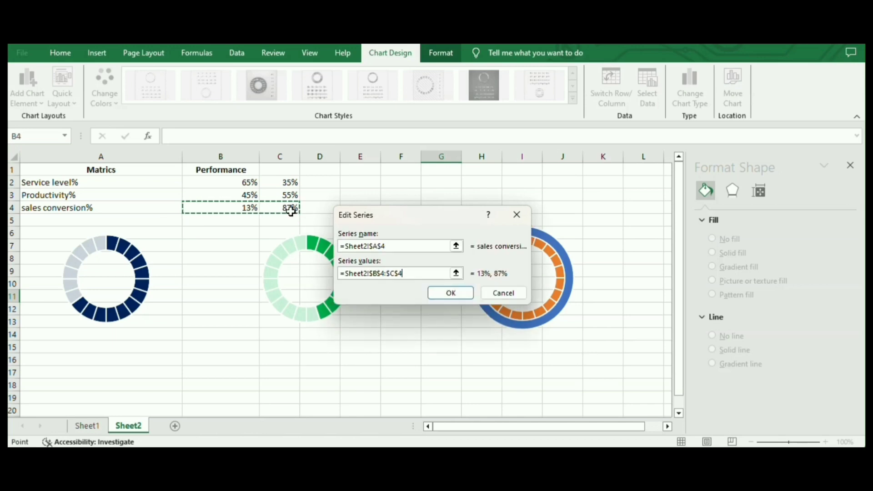
click(452, 293)
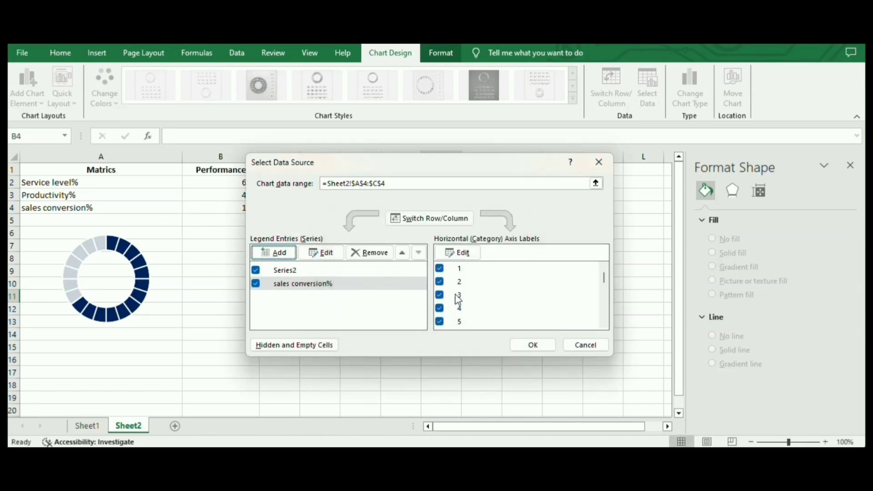
click(531, 344)
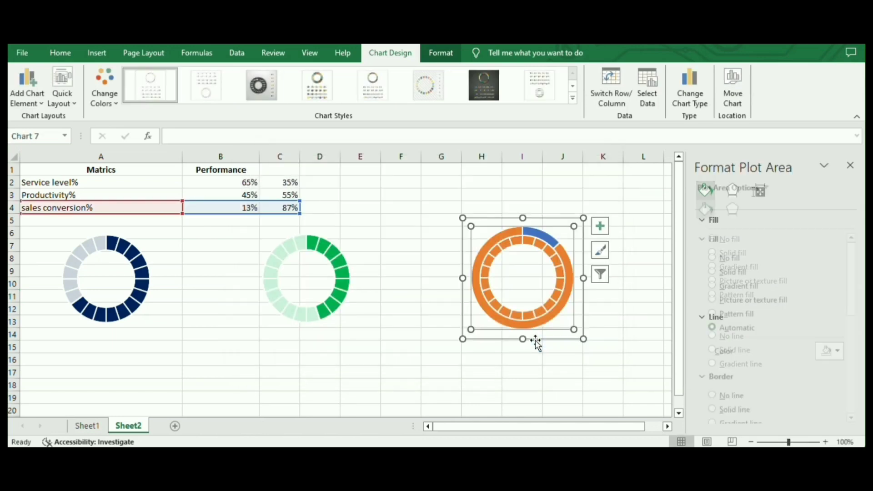
Step: Put the sales conversion% series on the secondary axis of the combo chart, keeping the Doughnut type
click(564, 253)
right_click(566, 258)
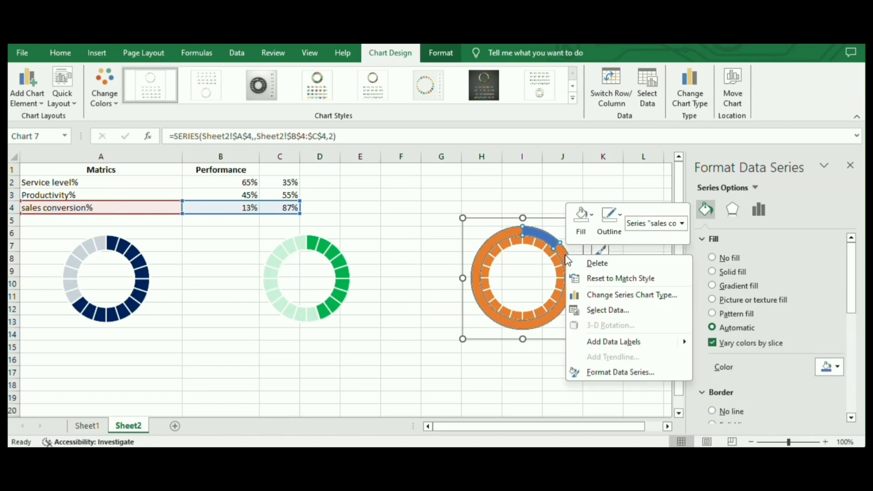
click(582, 294)
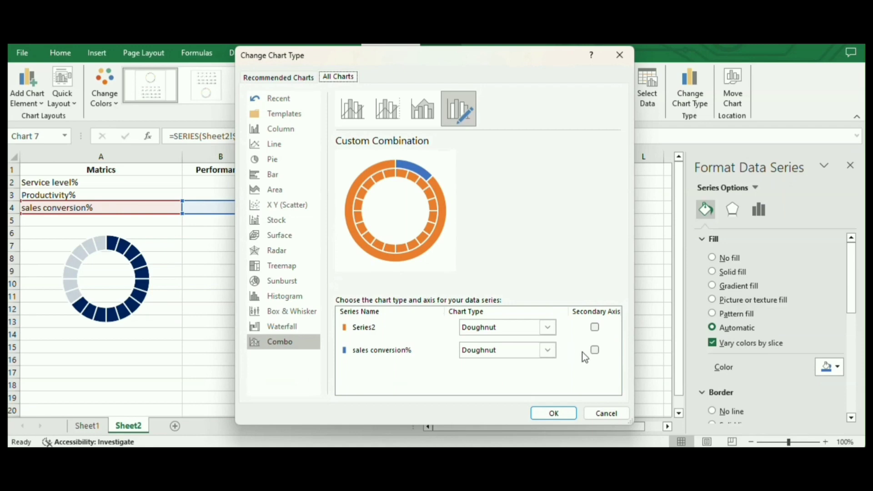
click(594, 352)
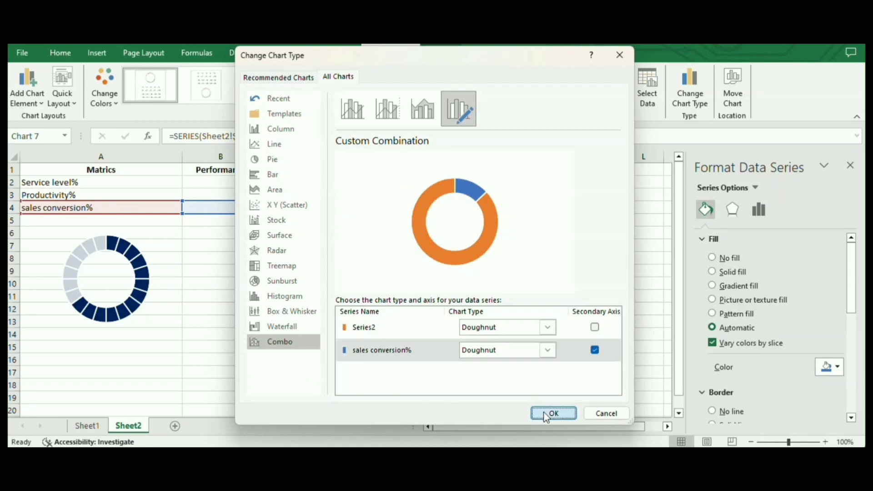
click(548, 412)
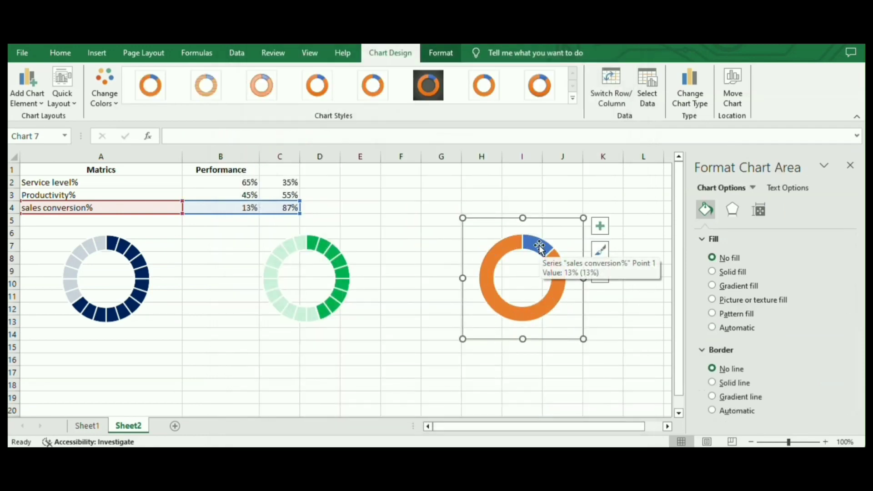
Step: Set the sales conversion% series' 13% slice to no fill and its 87% slice to a white solid fill with 20% transparency
click(539, 245)
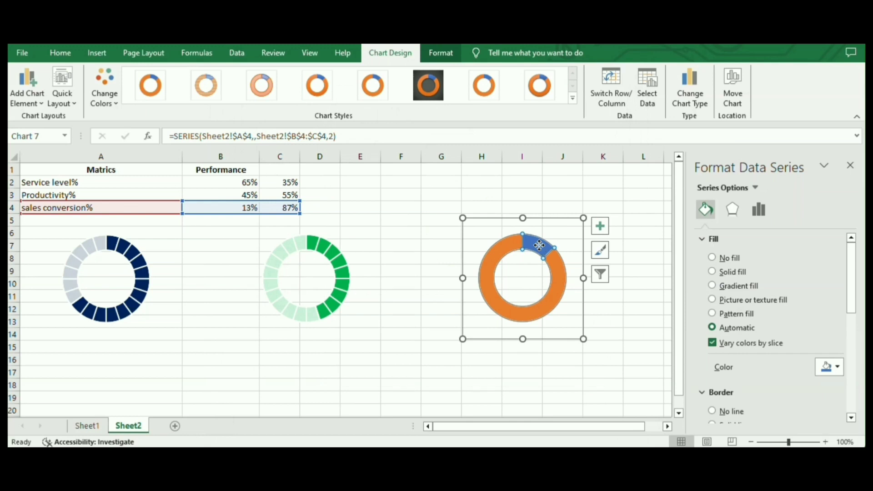
click(539, 246)
click(711, 258)
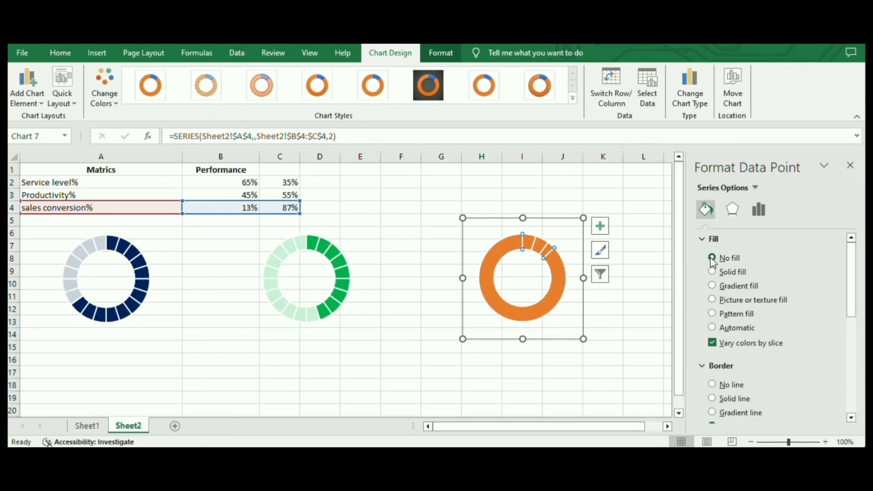
click(556, 299)
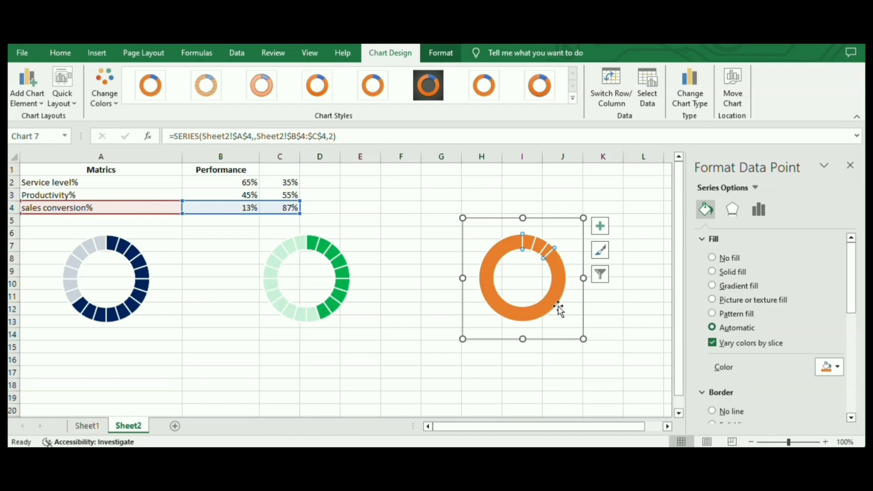
click(712, 271)
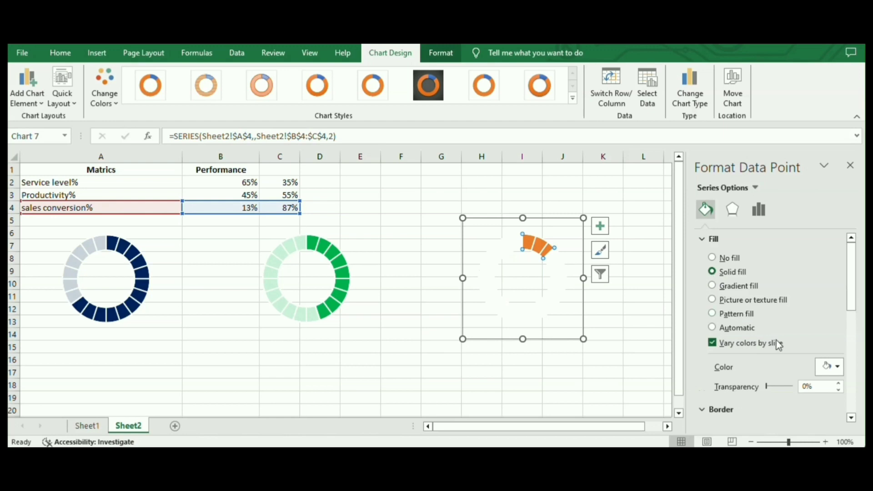
click(808, 385)
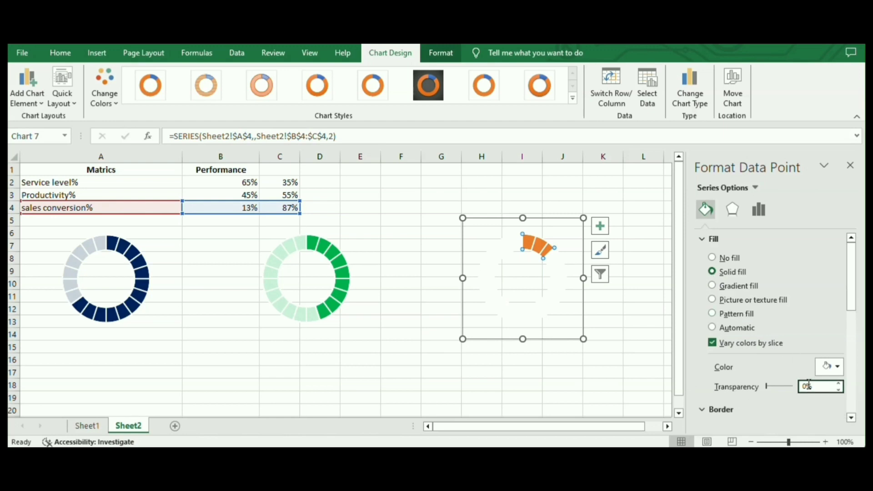
text(20)
key(Return)
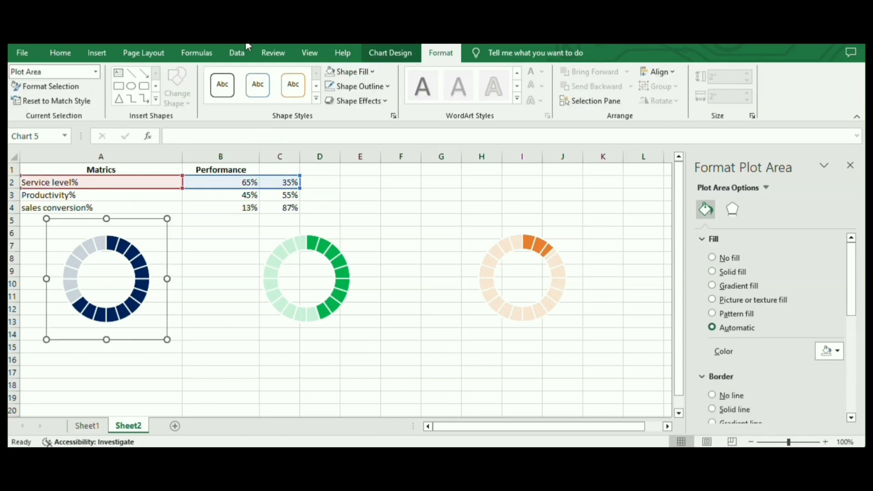
Step: Insert a text box below the navy ring chart and link its text to cell B2
click(103, 55)
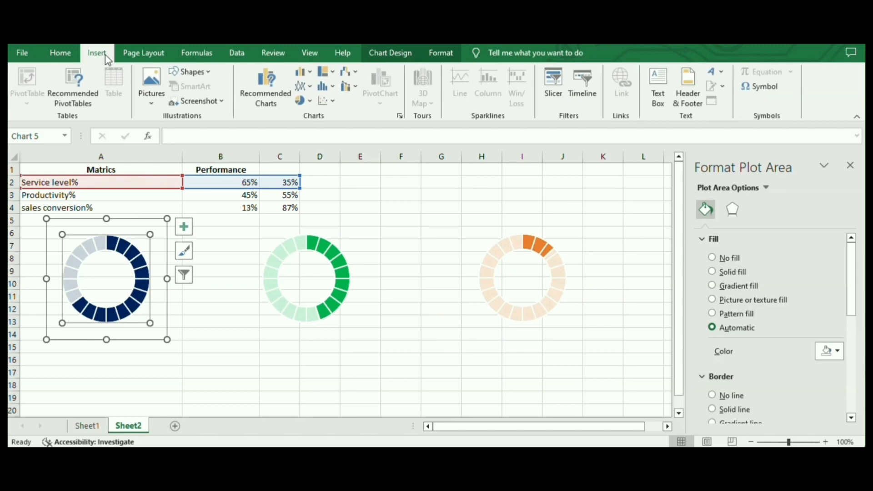
click(661, 105)
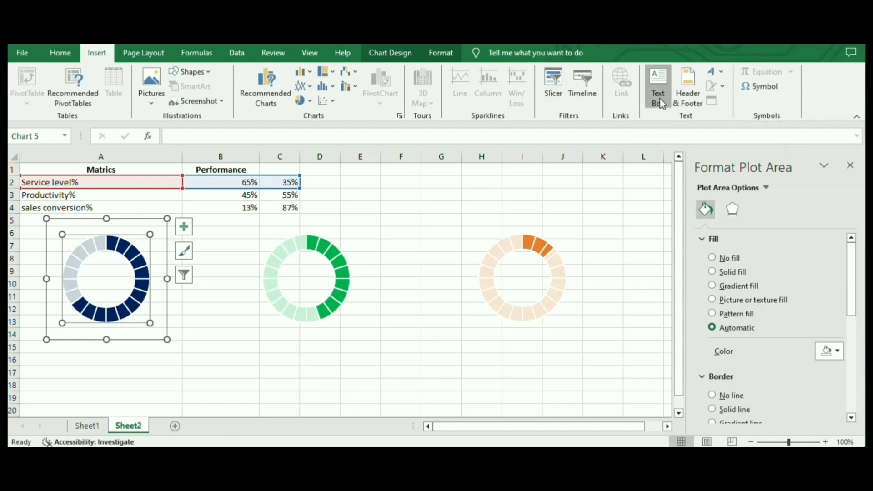
click(126, 368)
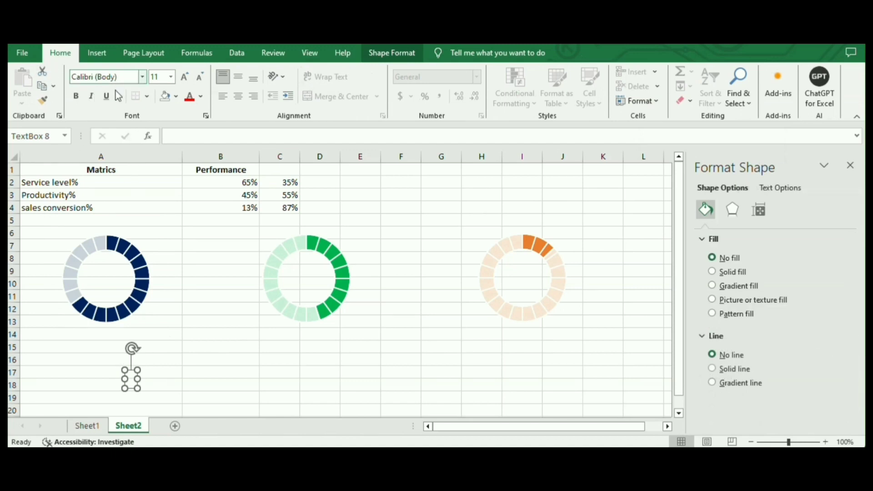
click(177, 136)
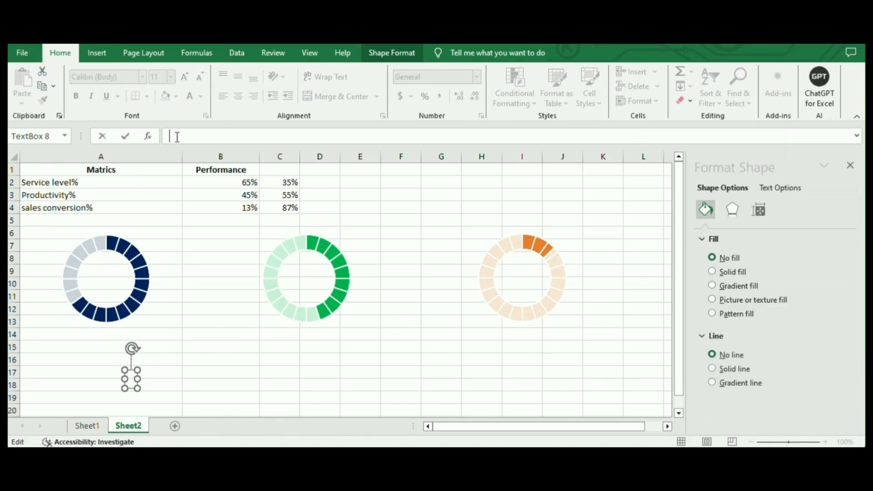
text(=)
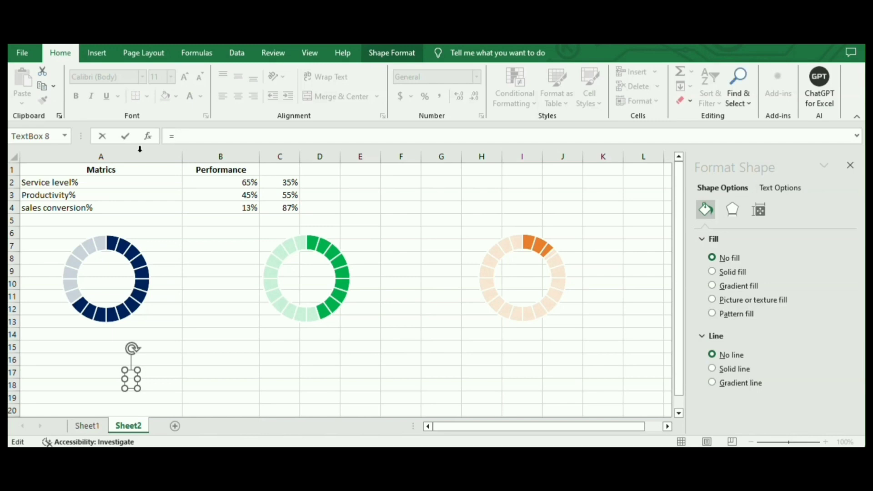
click(224, 187)
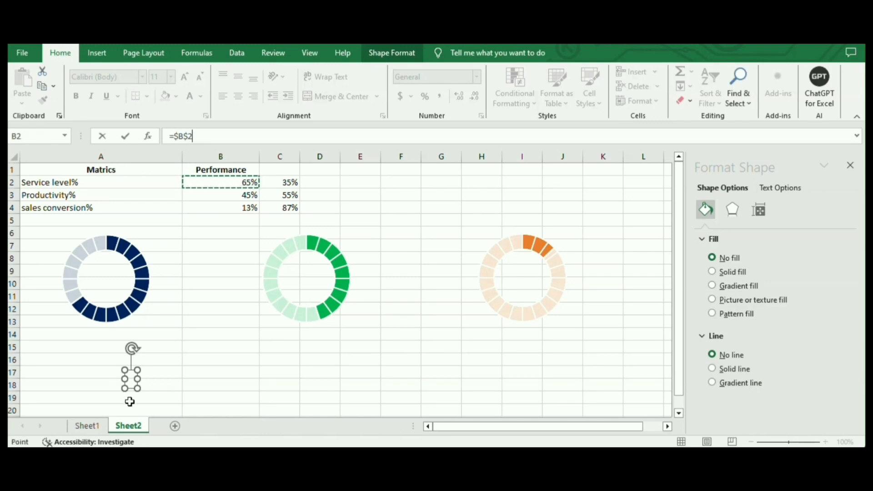
key(Return)
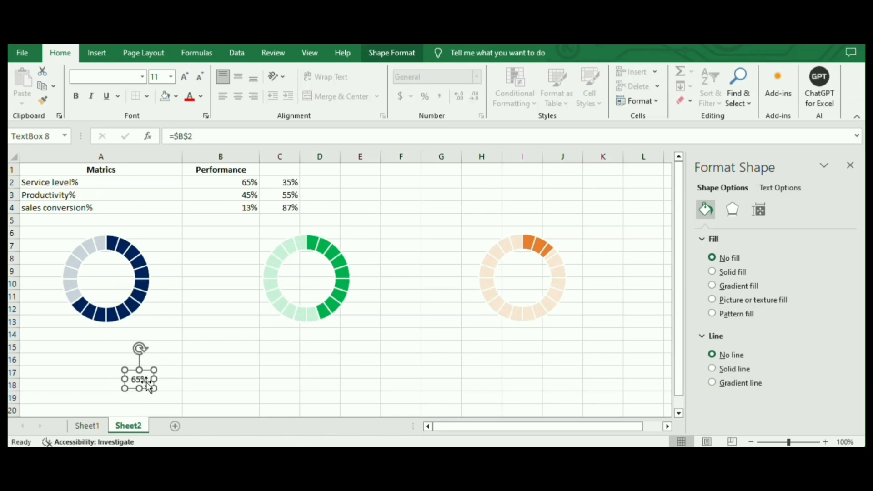
Step: Format the linked percentage in the text box as bold Arial at size 28
click(144, 382)
double_click(145, 382)
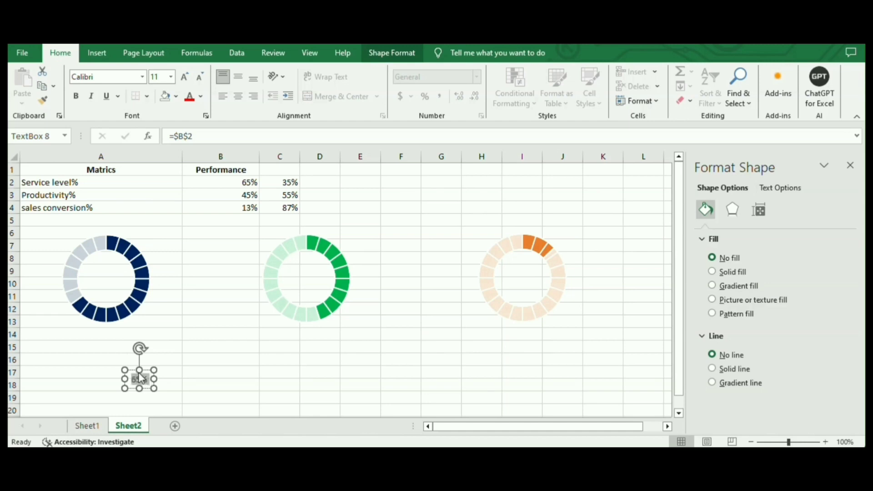
click(135, 78)
text(Arial)
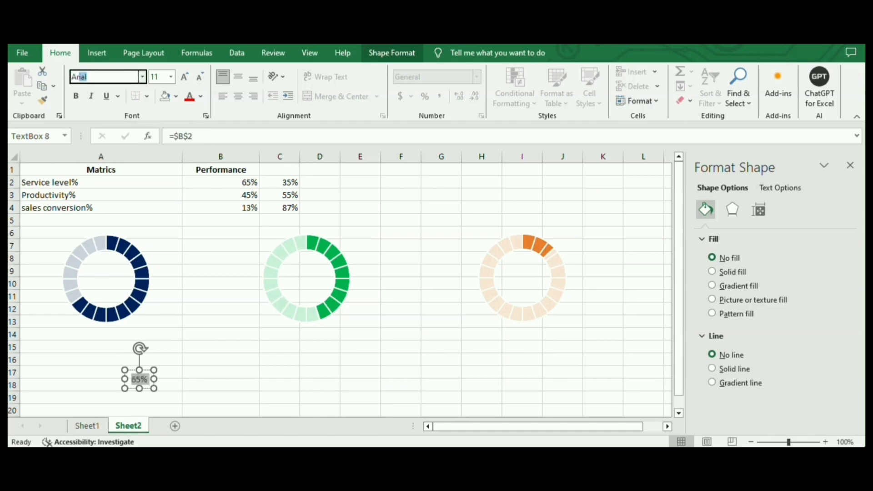
key(Return)
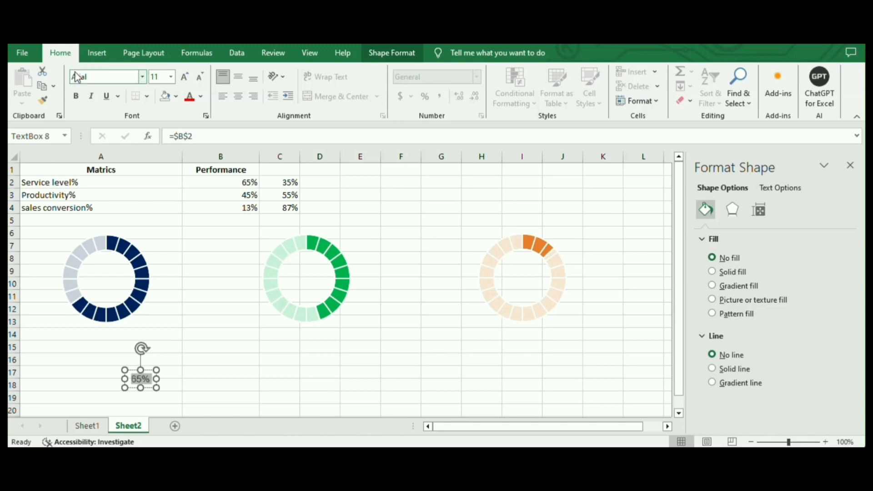
click(77, 96)
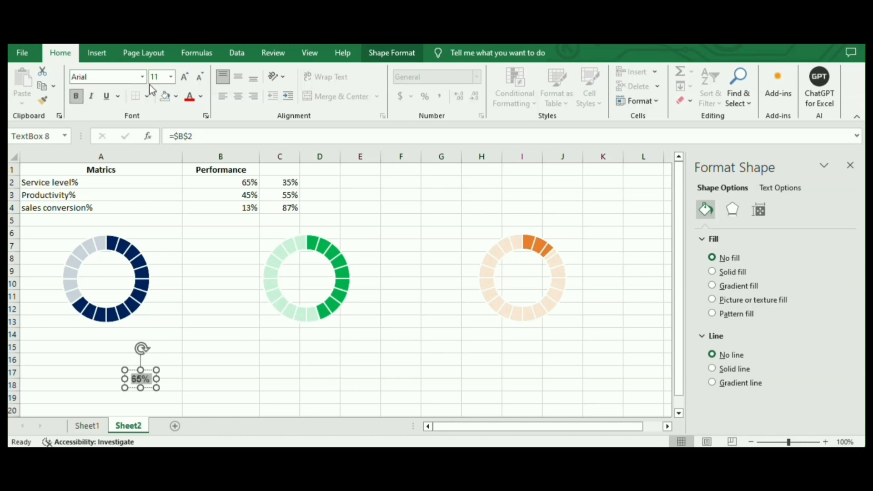
click(171, 77)
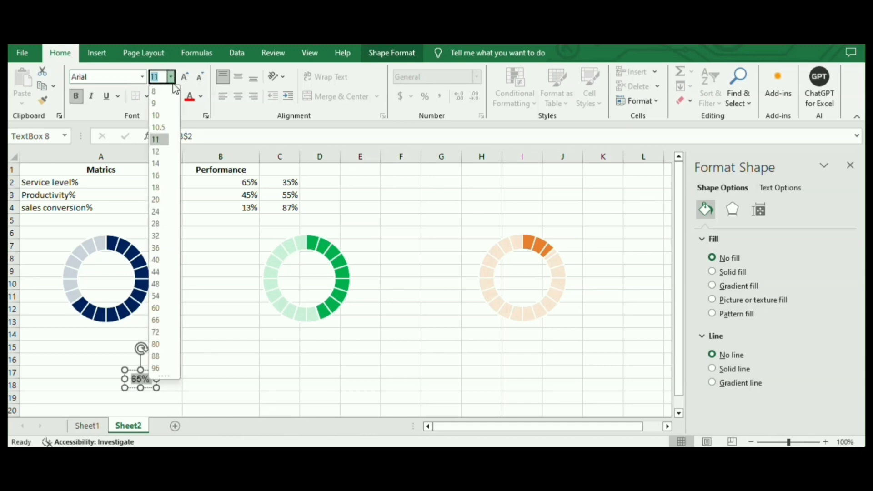
click(167, 225)
click(231, 376)
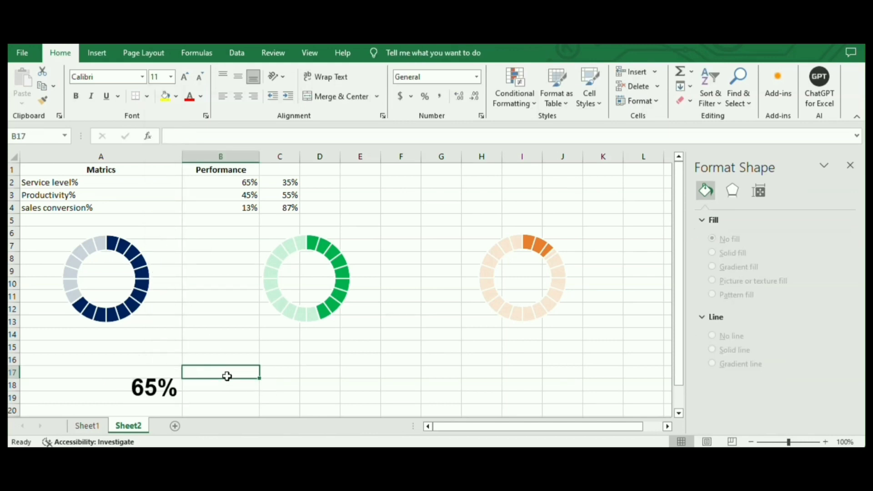
Step: Recolor the linked 65% label's text with the dark blue-gray theme color
click(162, 393)
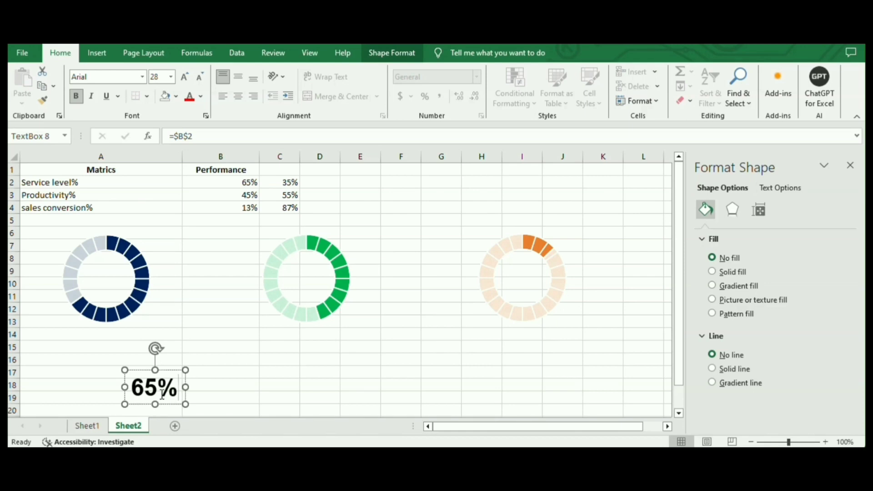
double_click(163, 394)
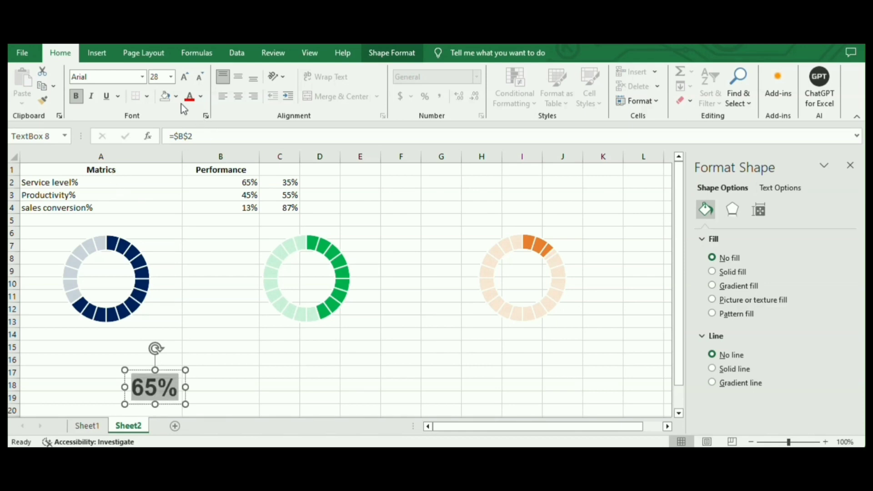
click(198, 98)
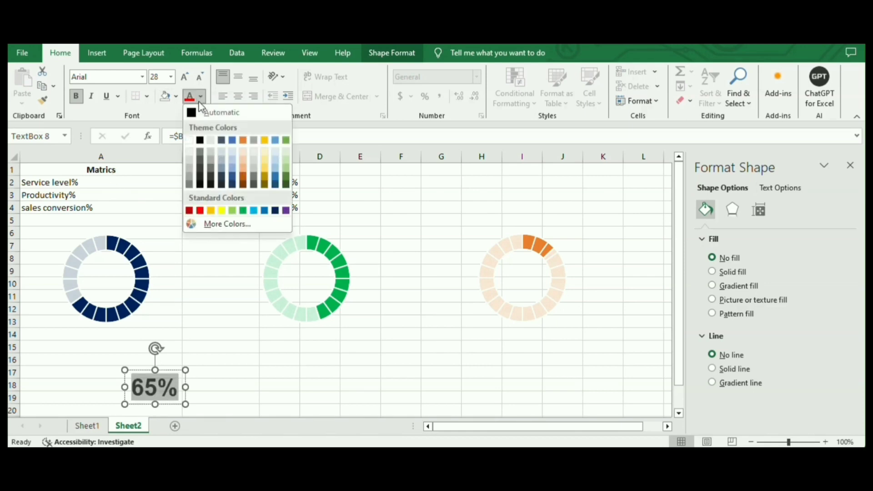
click(232, 184)
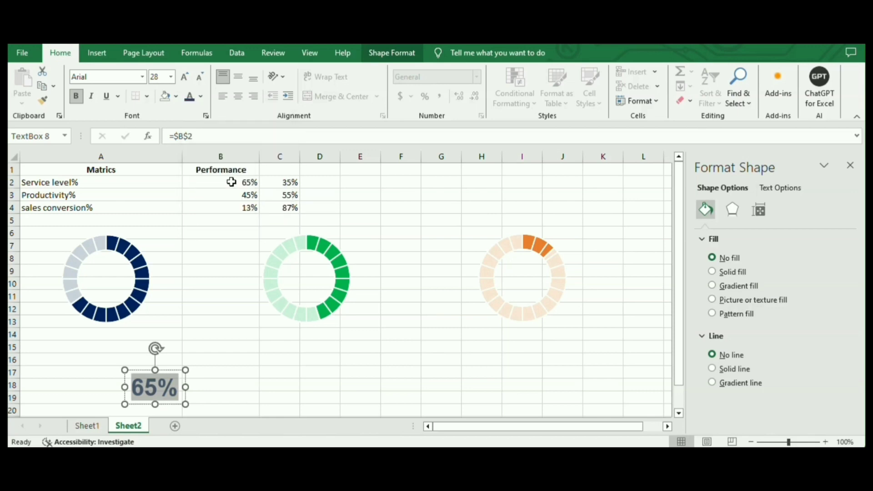
click(201, 96)
click(222, 140)
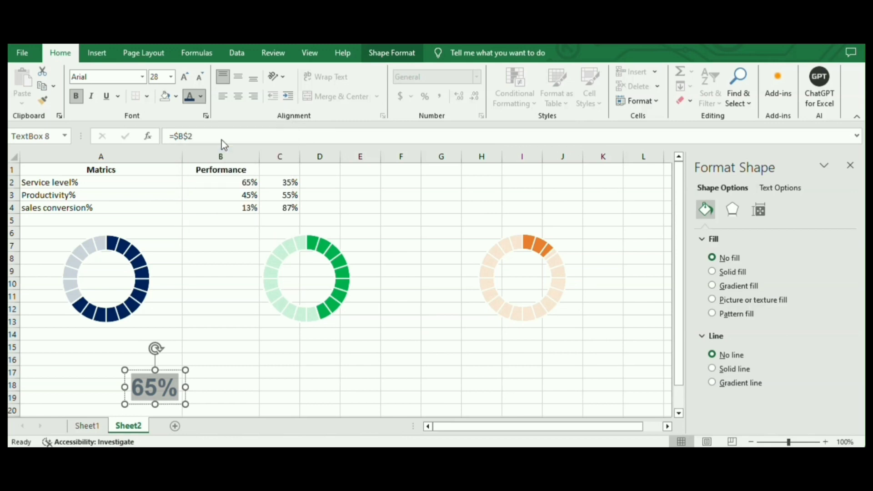
click(218, 297)
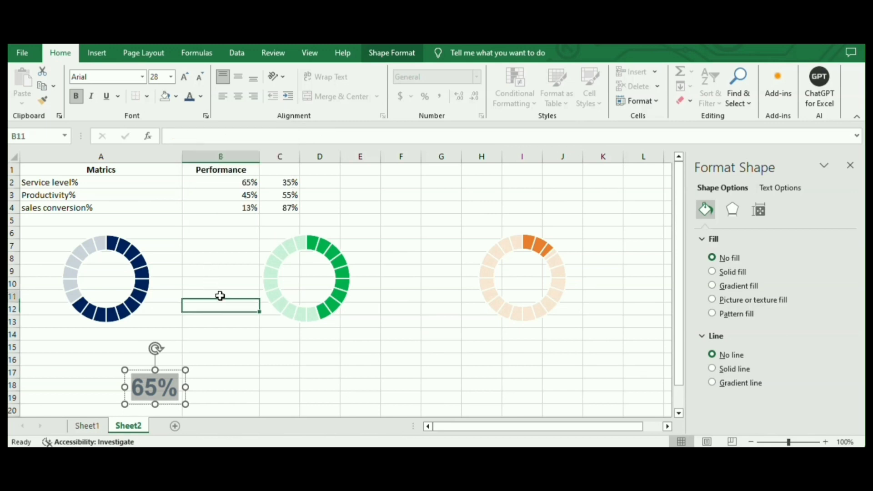
Step: Move the 65% label into the center of the navy ring and copy the text box
click(163, 391)
drag(164, 391, 118, 289)
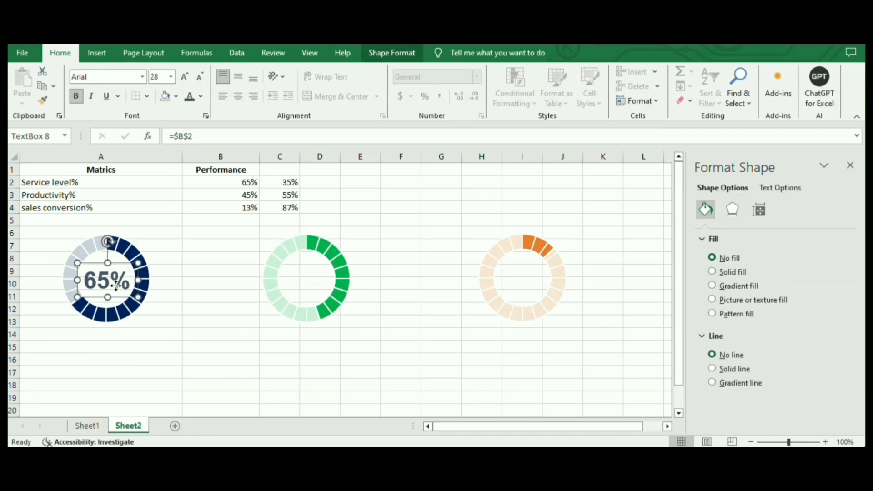
right_click(116, 285)
click(144, 204)
click(302, 290)
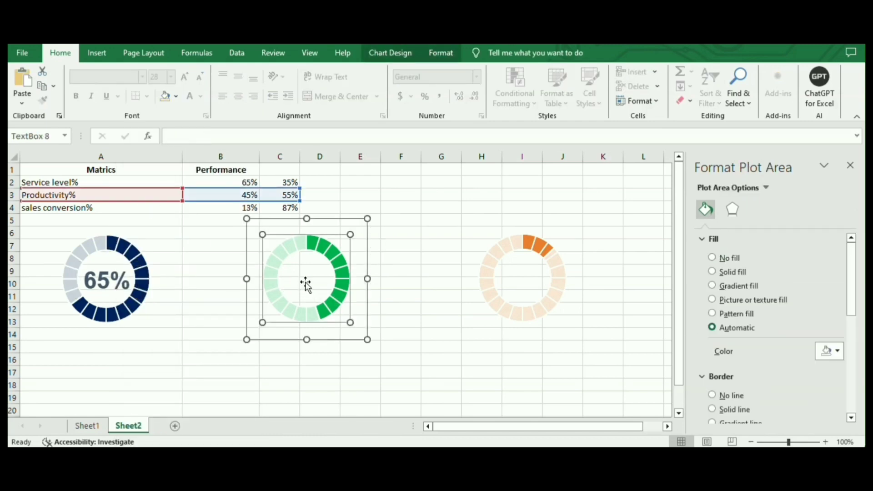
key(ctrl+v)
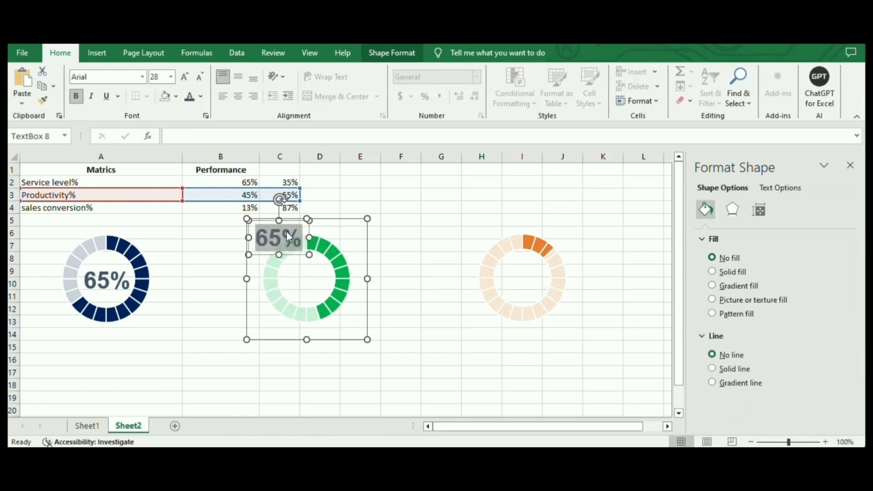
click(298, 280)
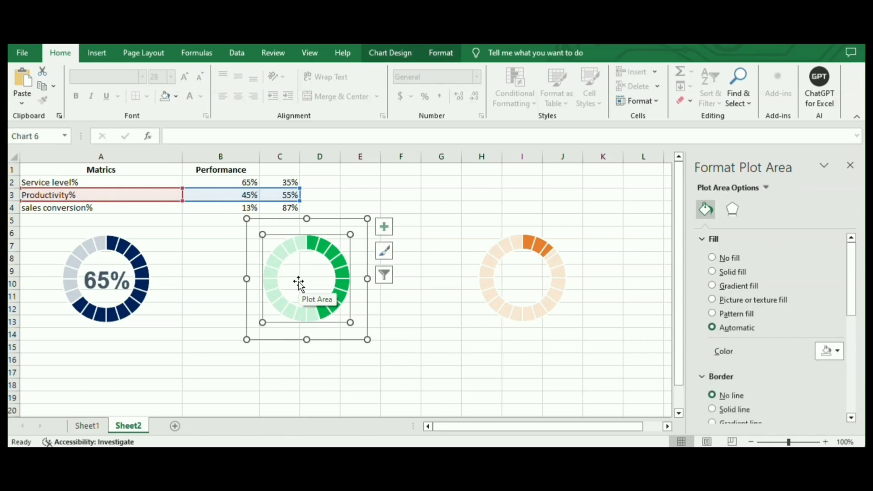
Step: Paste the copied label below the green ring and relink its text to cell B3
click(312, 377)
key(ctrl+v)
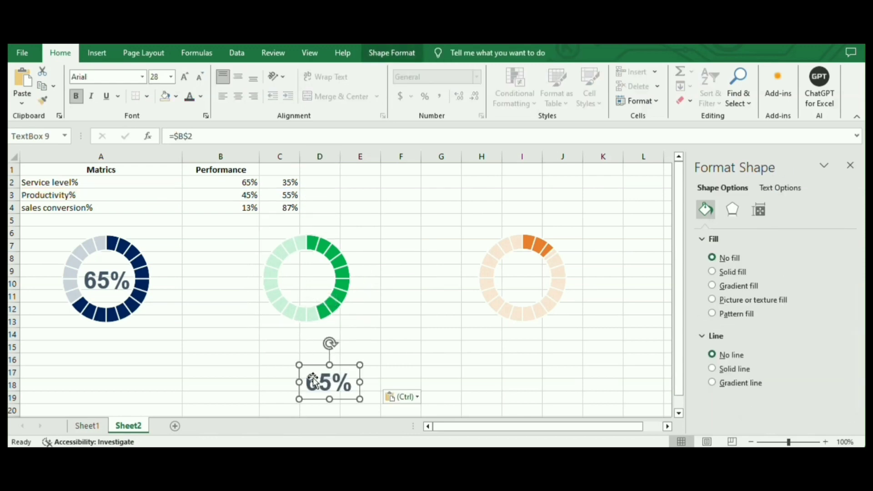
drag(341, 386, 342, 386)
click(340, 385)
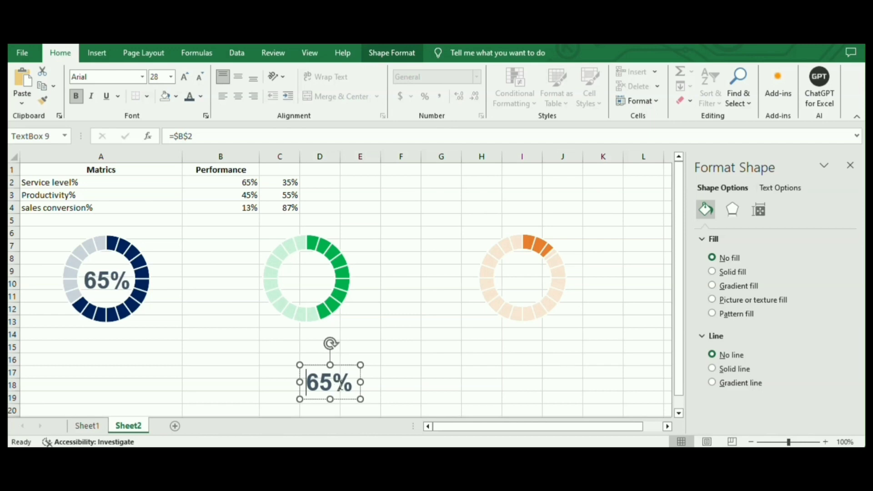
double_click(341, 386)
key(Delete)
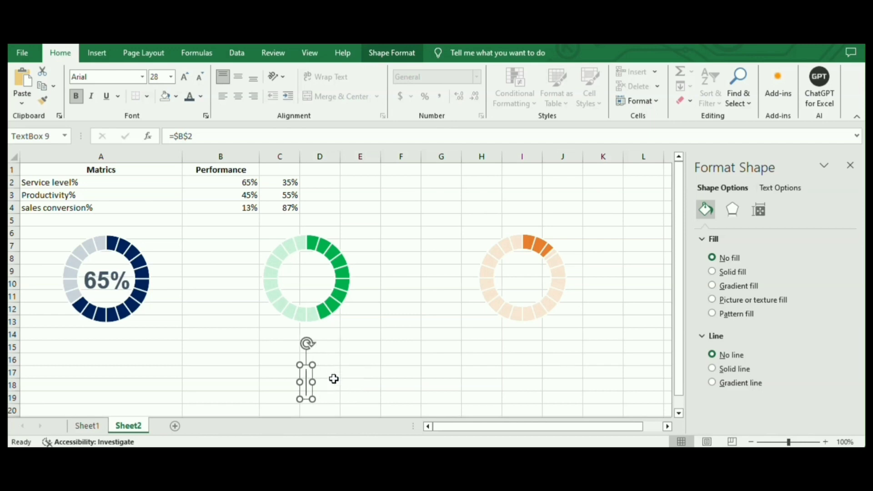
click(201, 136)
key(BackSpace)
key(BackSpace)
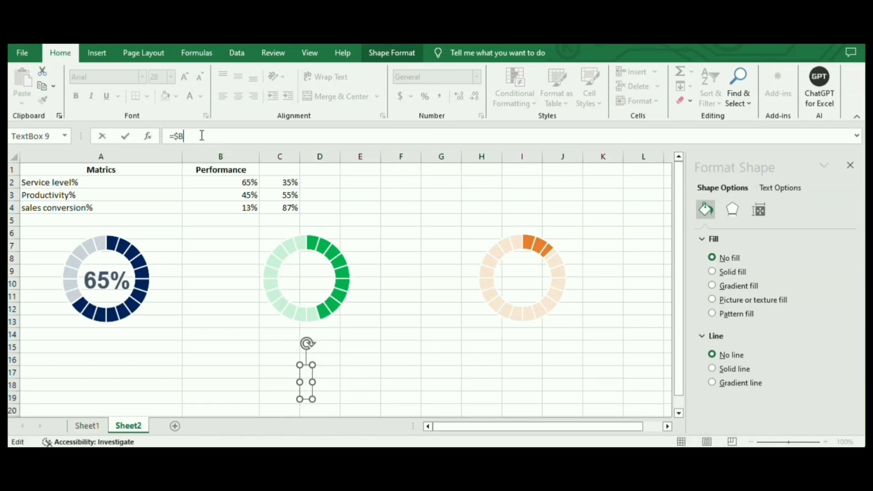
click(234, 197)
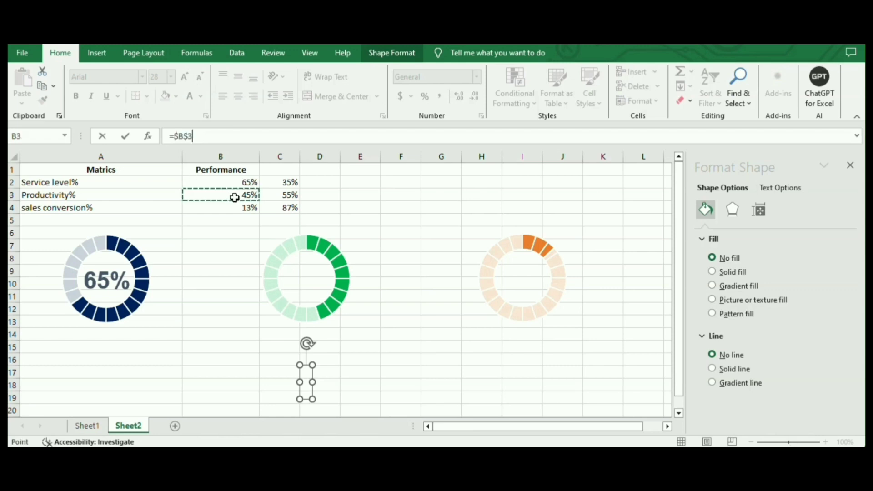
key(Return)
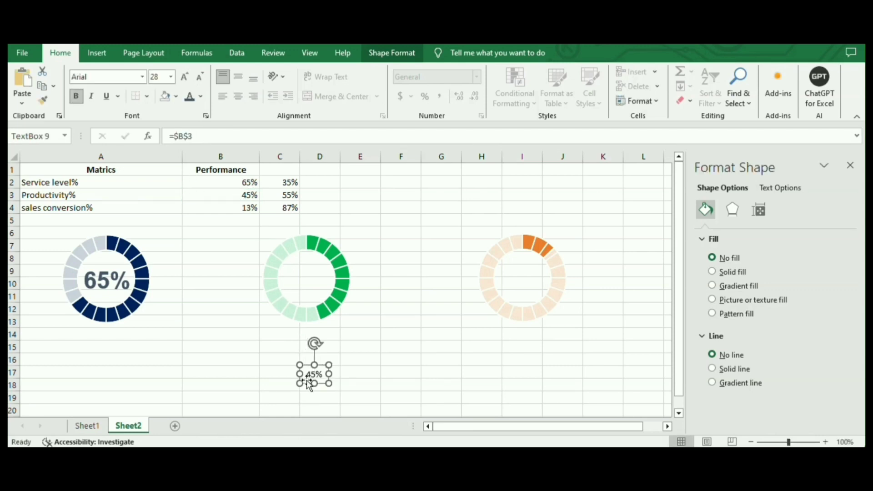
Step: Format the label below the green ring as bold Arial at size 28
click(323, 373)
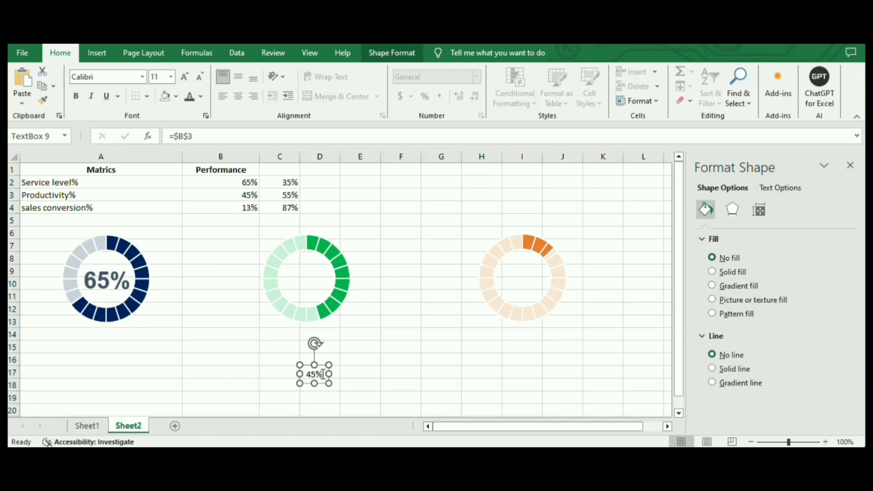
drag(323, 374, 305, 373)
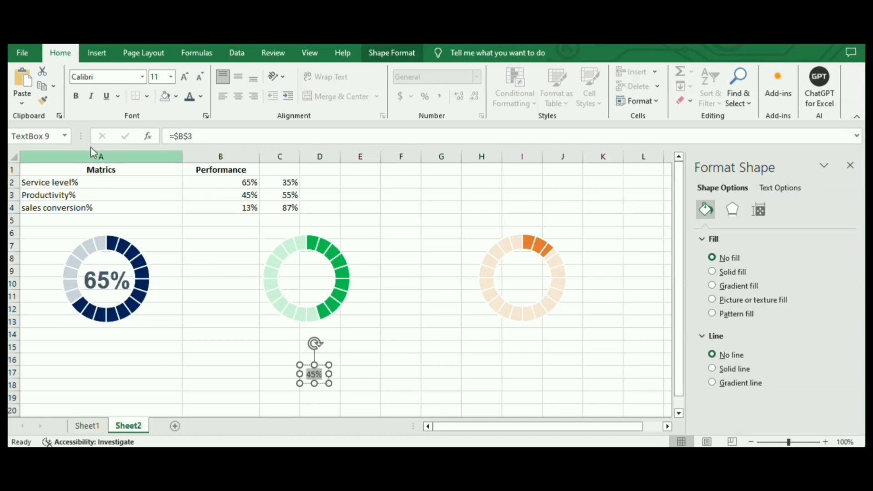
click(115, 81)
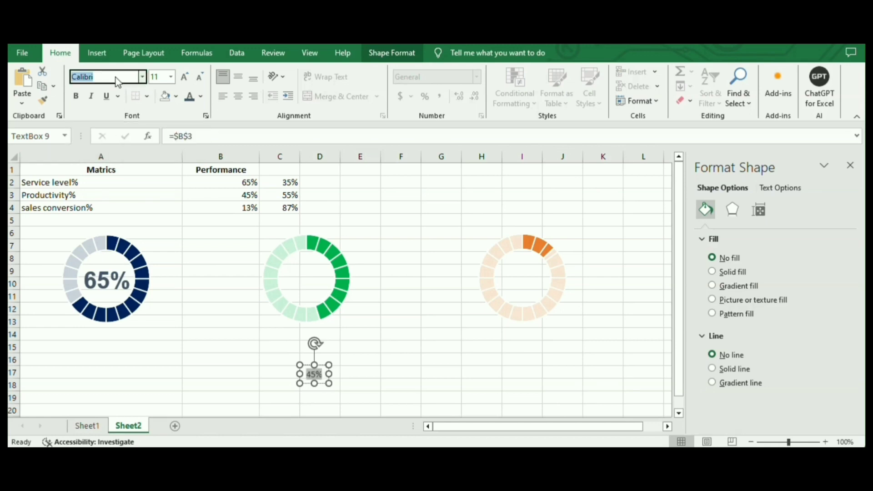
text(Arial)
key(Return)
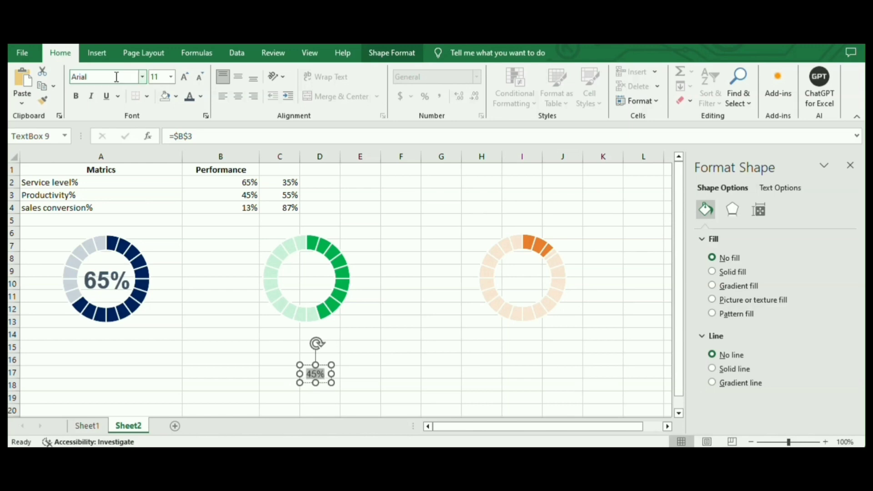
click(76, 95)
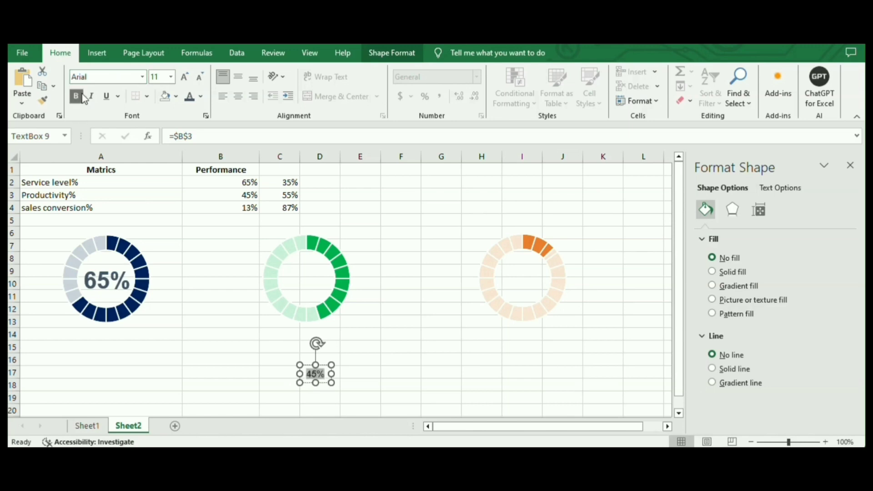
click(164, 77)
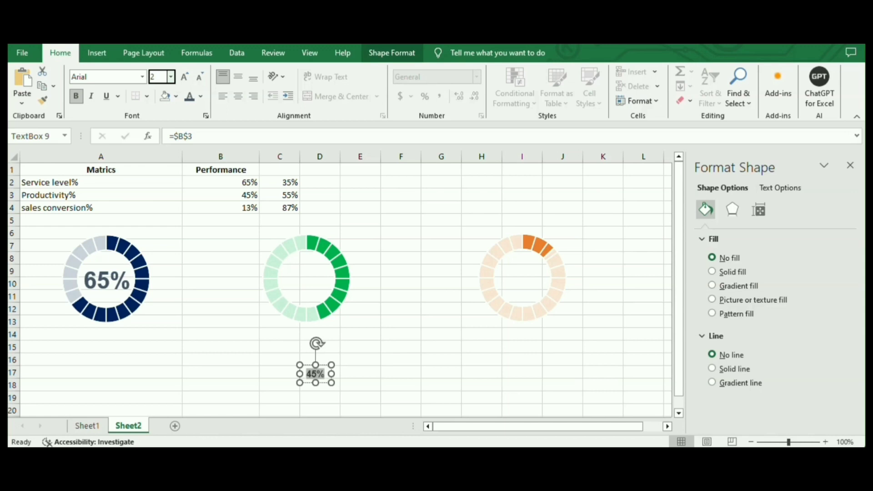
key(Return)
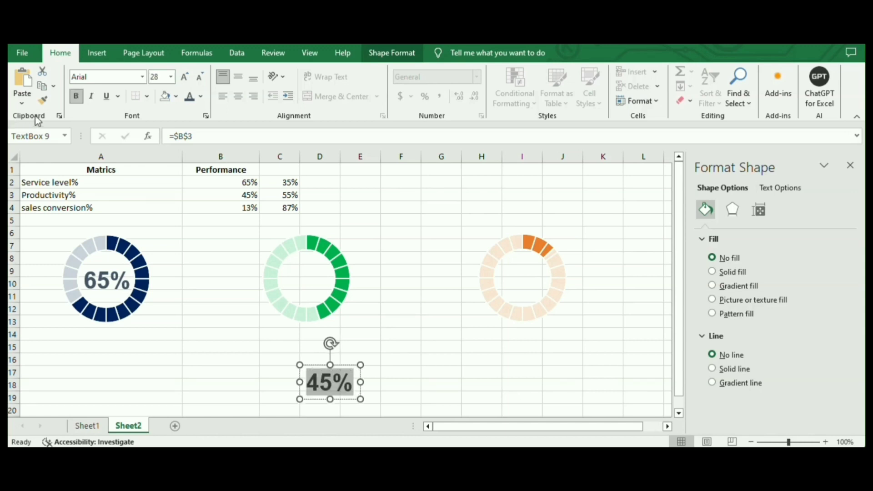
Step: Set the 45% label's font color to the standard Green
click(200, 96)
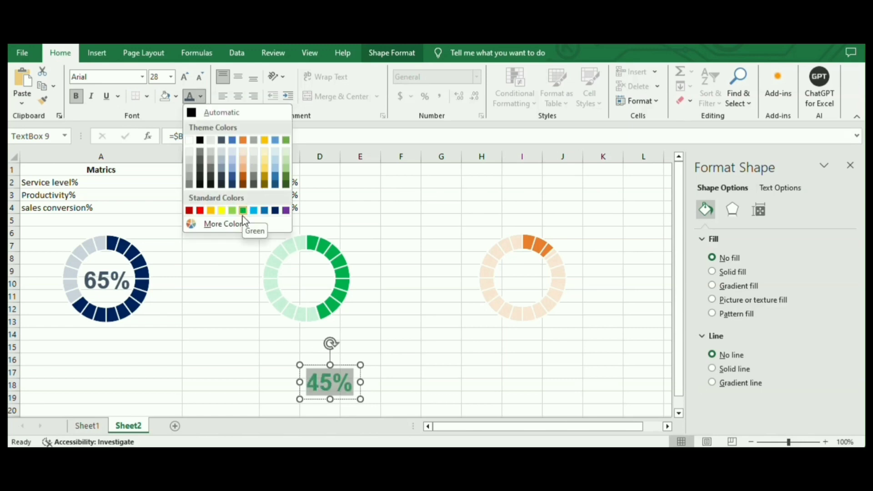
click(240, 354)
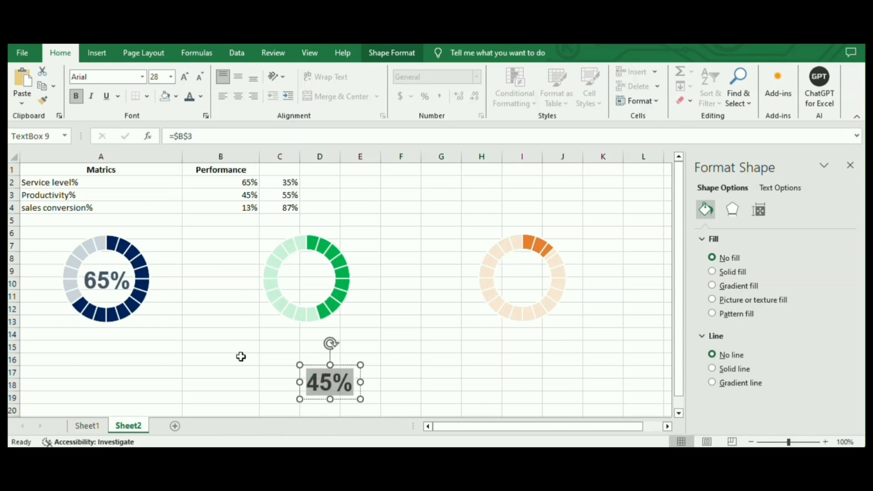
click(241, 356)
click(313, 381)
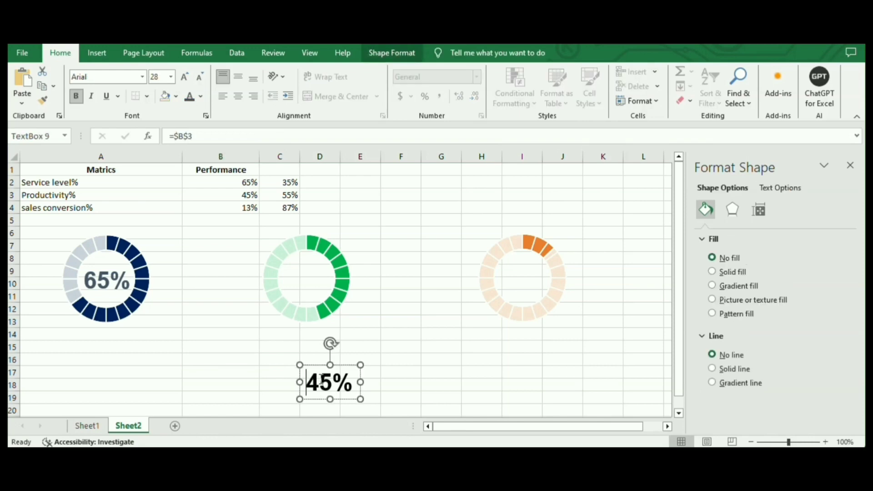
double_click(322, 381)
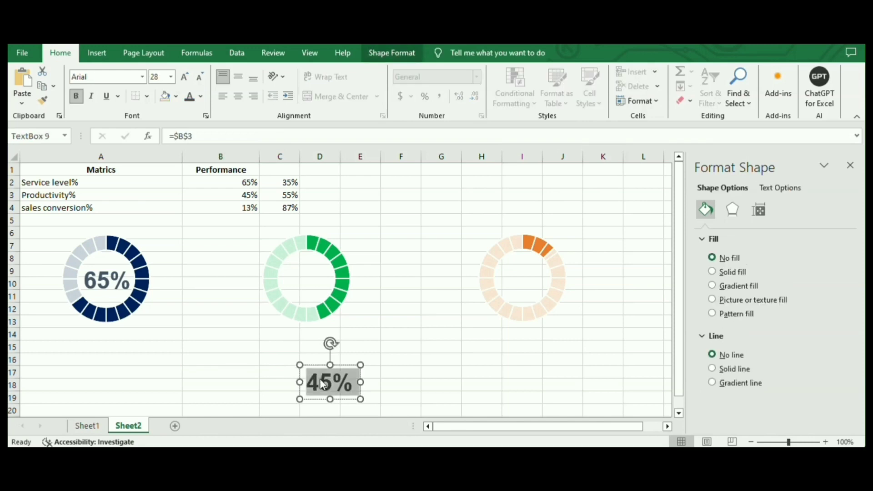
click(200, 96)
click(243, 211)
click(258, 359)
Step: Place a copy of the green 45% label below the orange ring and move the original into the green ring's center
click(340, 390)
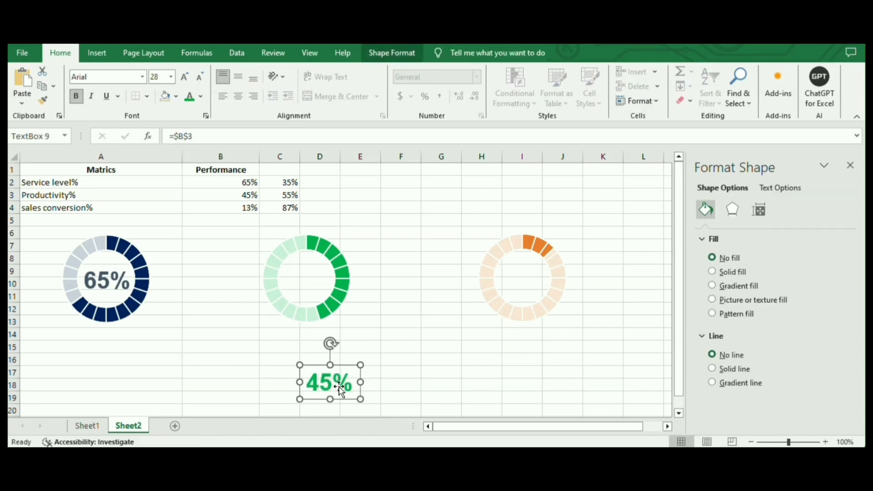
click(515, 366)
key(ctrl+v)
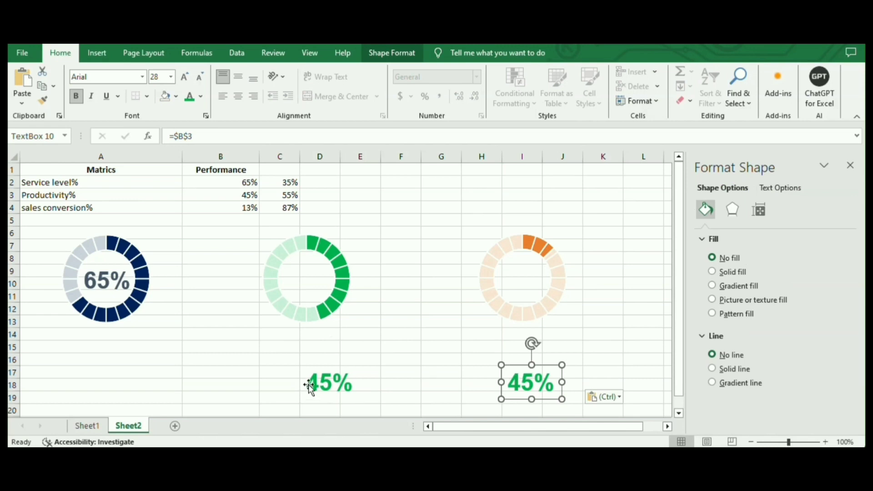
drag(318, 383, 296, 278)
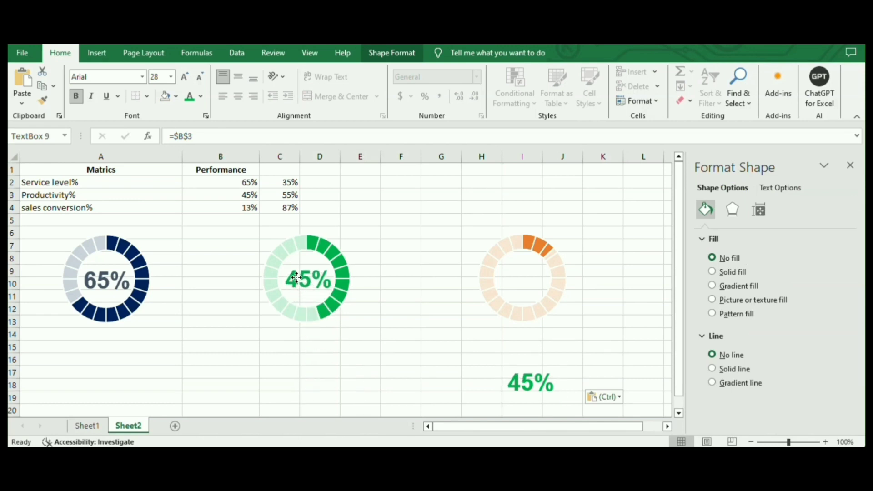
Step: Clear the copied label below the orange ring and relink its text to cell B4
click(522, 382)
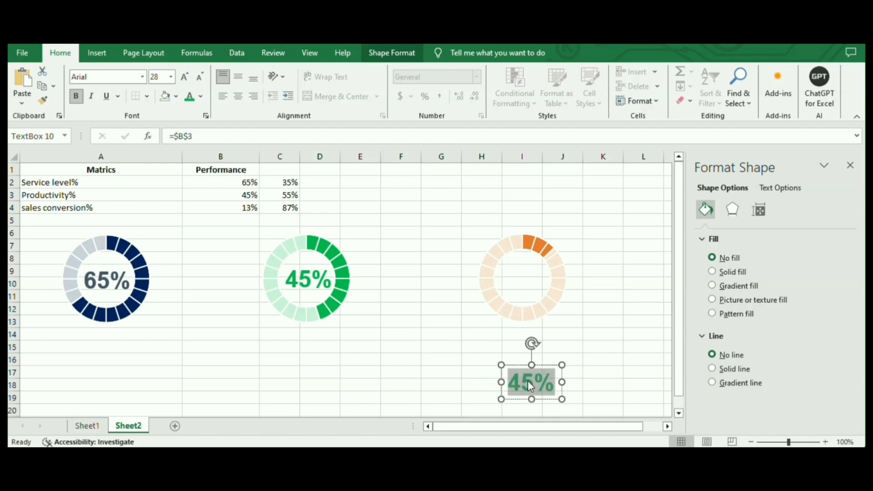
key(Delete)
click(198, 136)
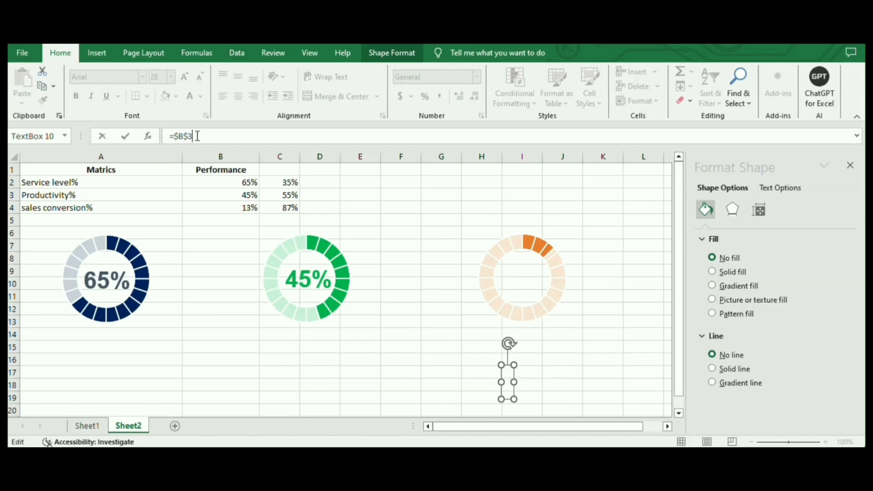
key(BackSpace)
key(BackSpace)
key(BackSpace)
click(230, 208)
key(Return)
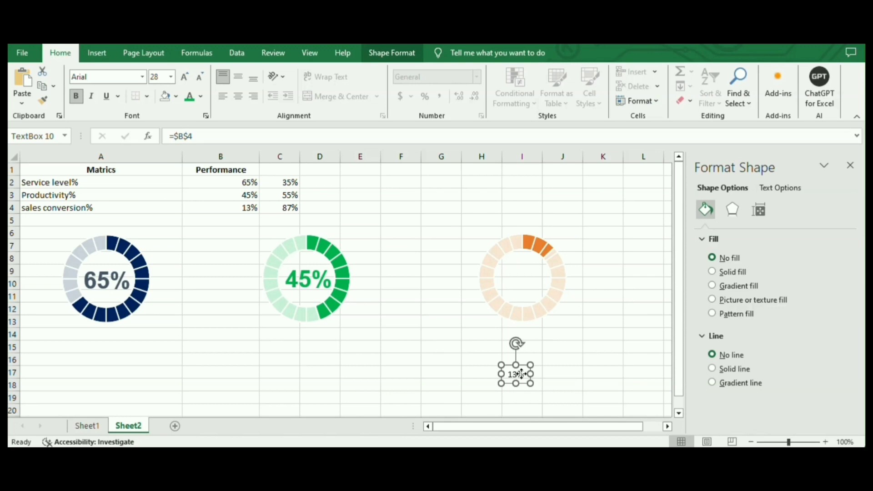
Step: Format the 13% label below the orange ring as bold Arial at size 28
click(522, 374)
drag(522, 374, 508, 374)
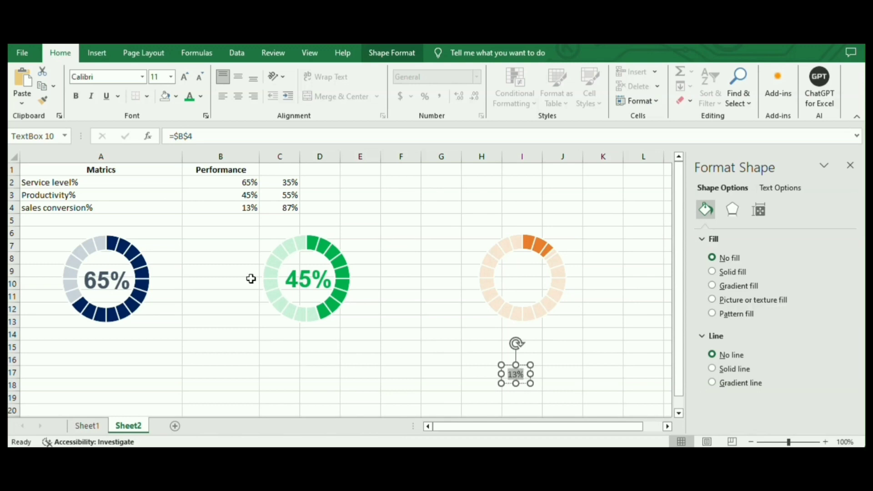
click(75, 98)
click(104, 77)
text(Arial)
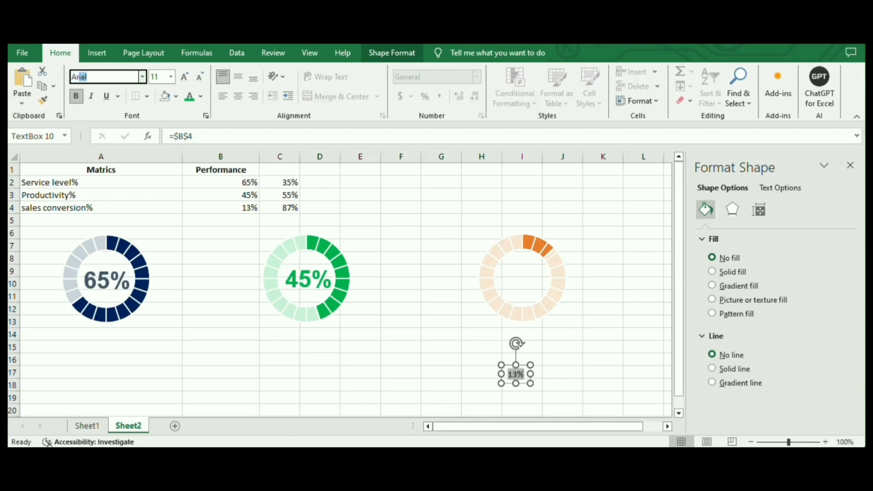
key(Return)
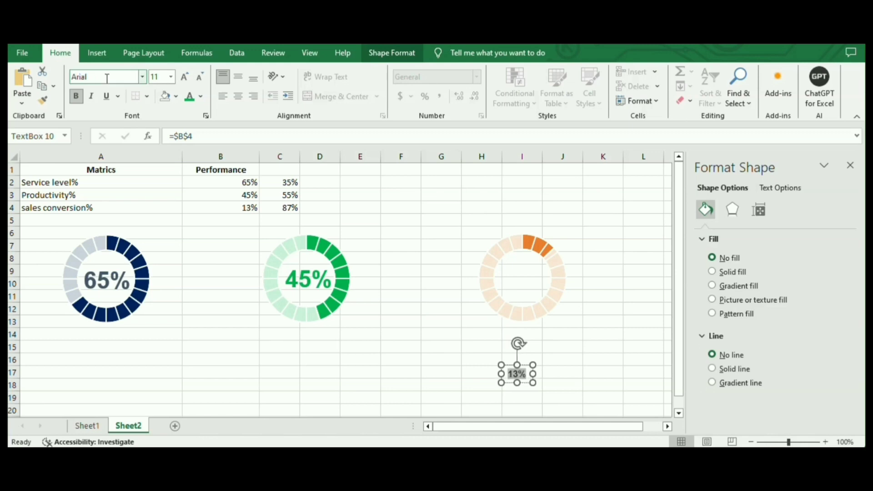
click(163, 76)
text(28)
key(Return)
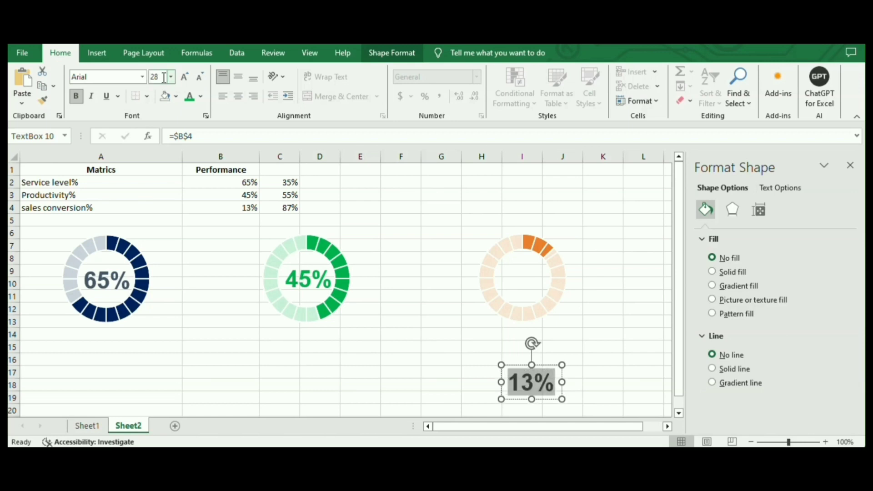
Step: Set the 13% label's font color to the orange theme color and move the label into the orange ring's center
click(200, 96)
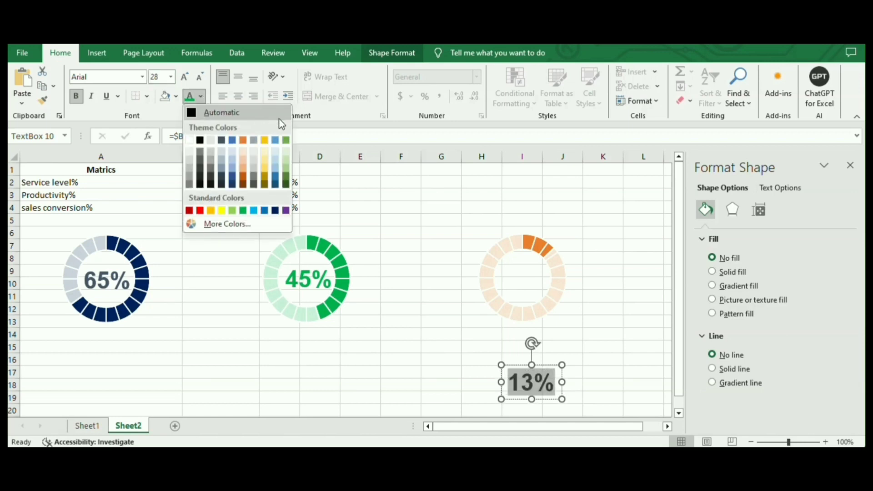
click(242, 140)
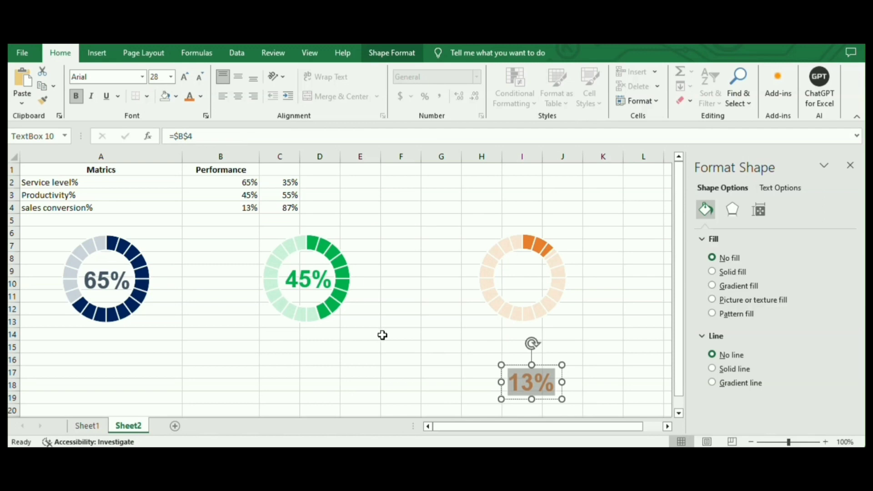
click(424, 374)
click(523, 395)
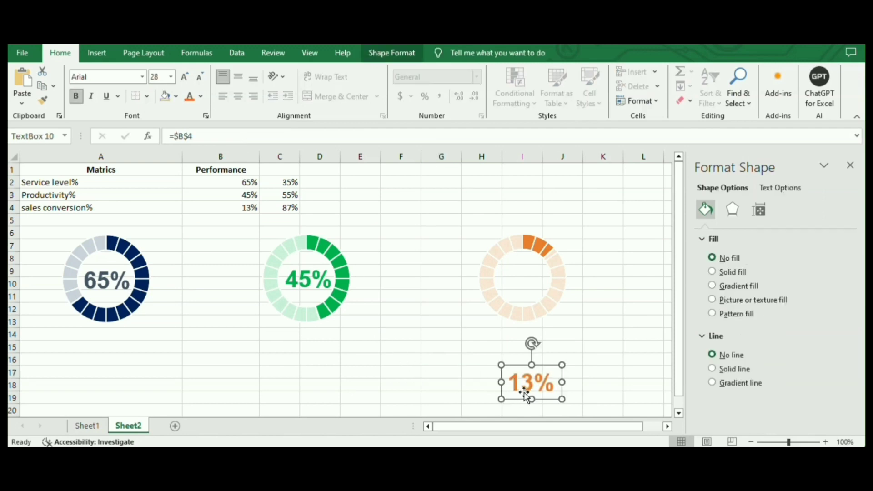
drag(525, 393, 525, 280)
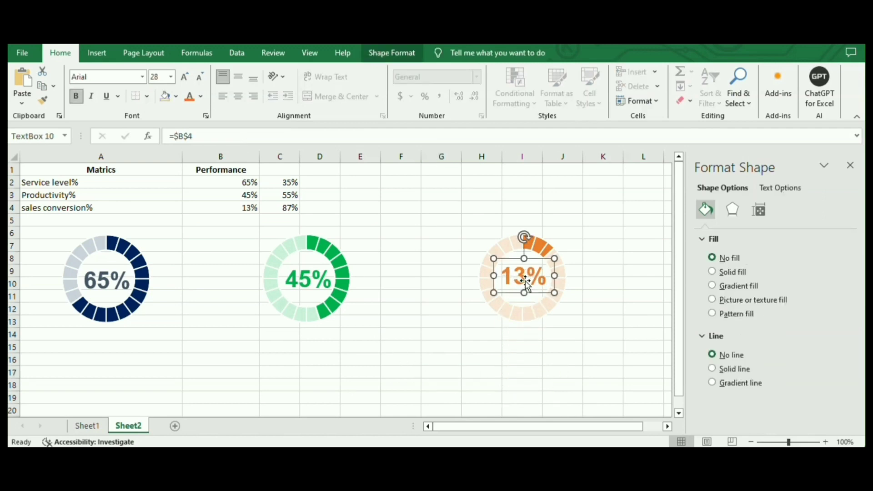
Step: Place a copy of the 65% label below the navy ring at cell A17
click(115, 275)
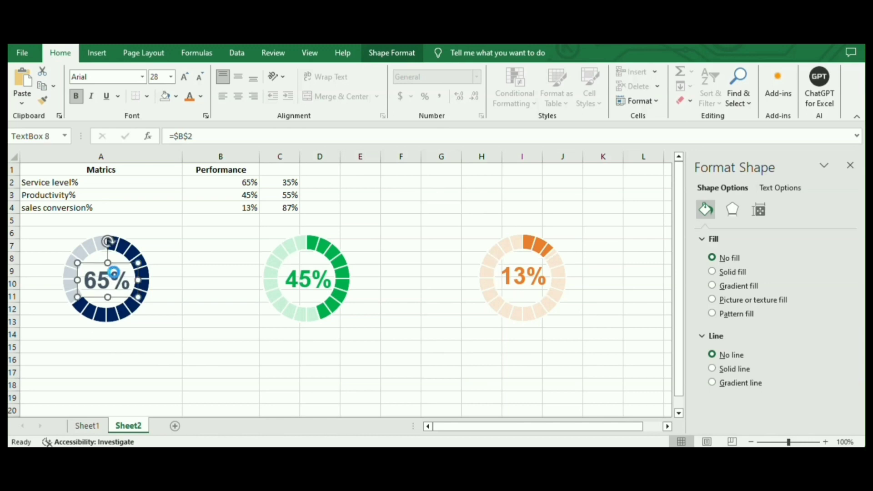
click(87, 369)
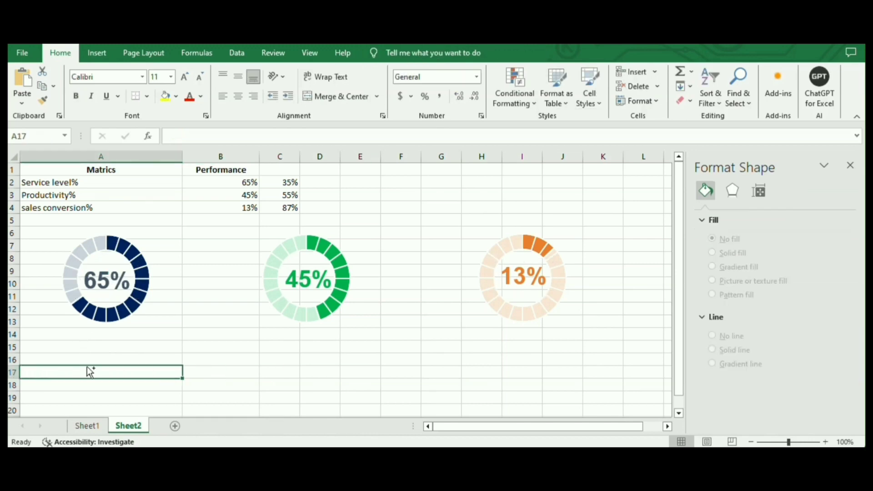
key(ctrl+v)
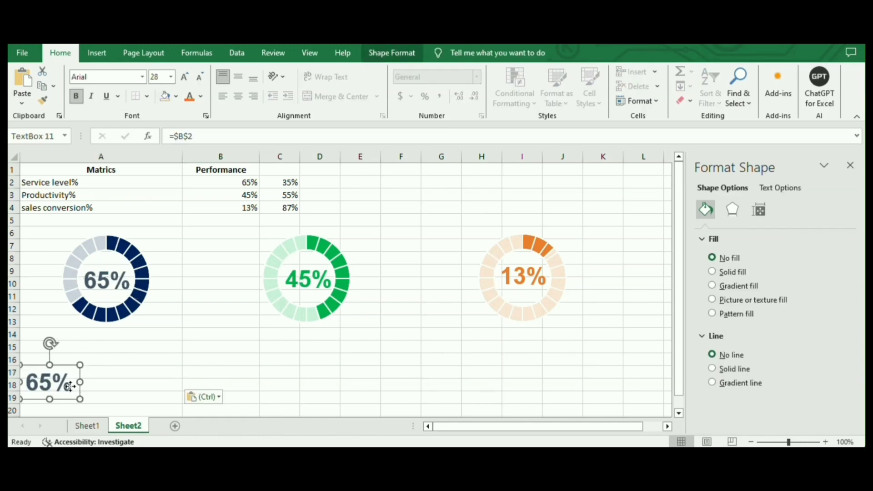
Step: Clear the copied label below the navy ring and relink its text to cell A2
click(71, 386)
key(BackSpace)
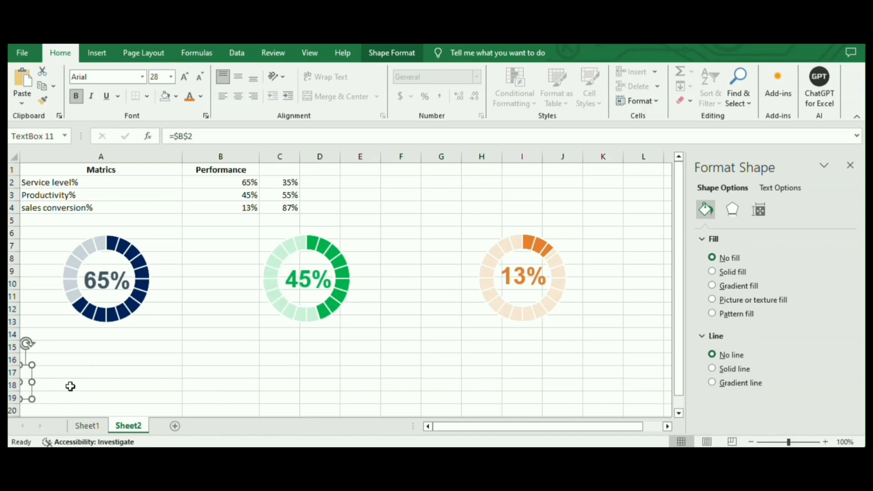
click(204, 137)
key(BackSpace)
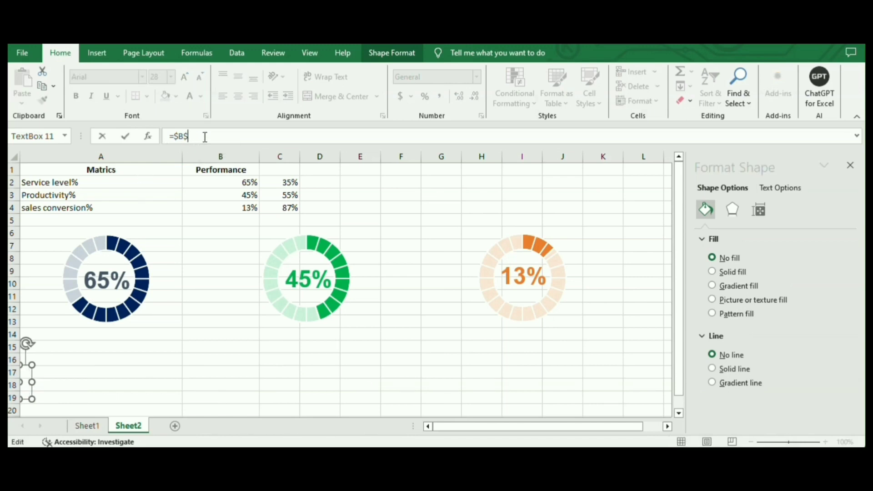
click(112, 184)
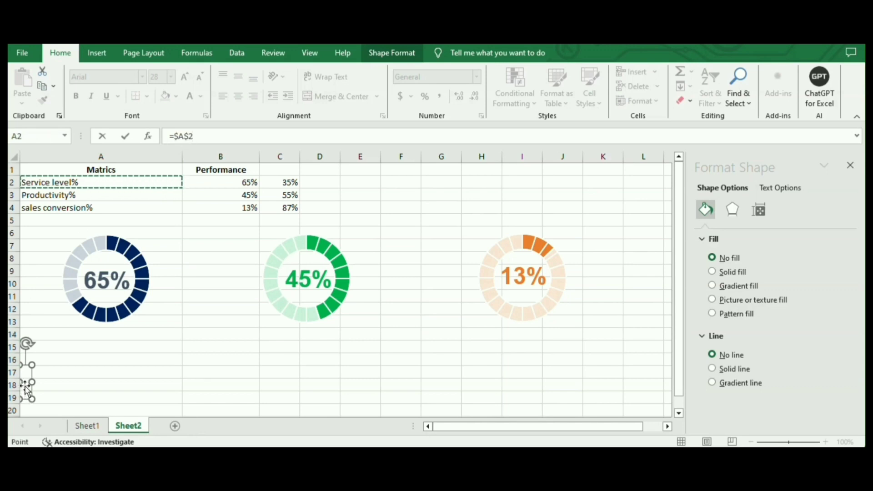
key(Return)
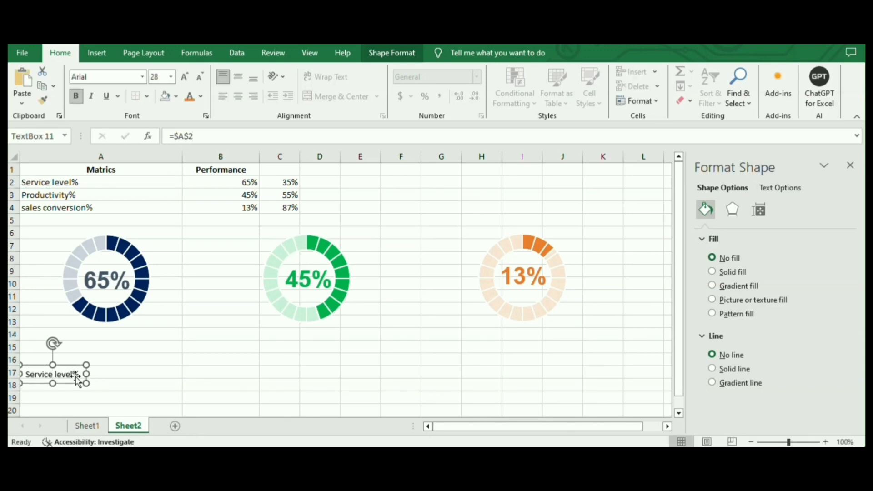
Step: Narrow the Service level% text box slightly and set its text to size 12
drag(86, 373, 83, 373)
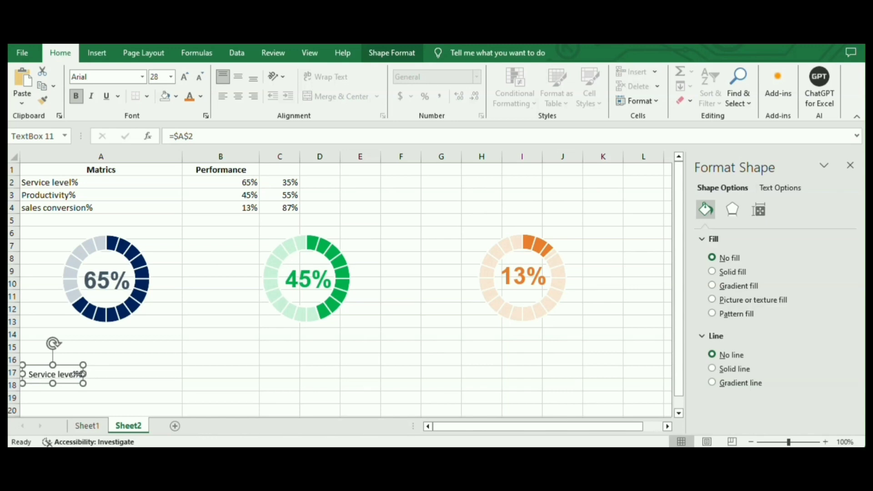
click(68, 373)
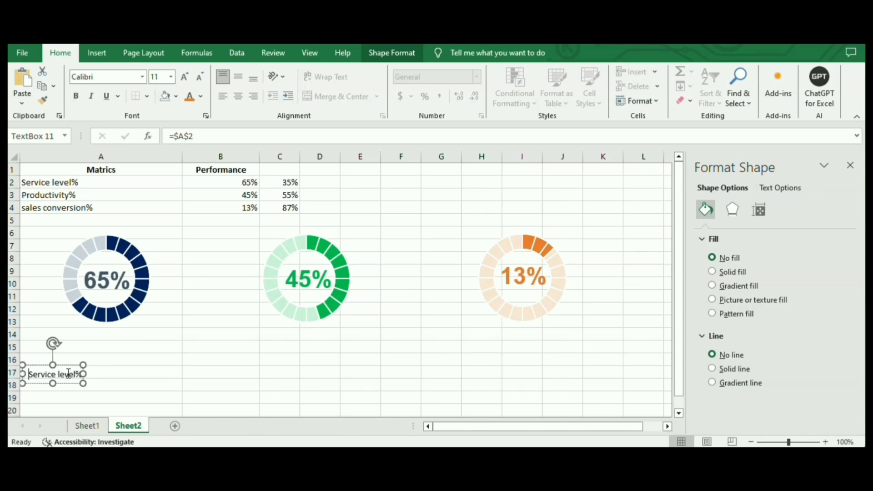
double_click(68, 373)
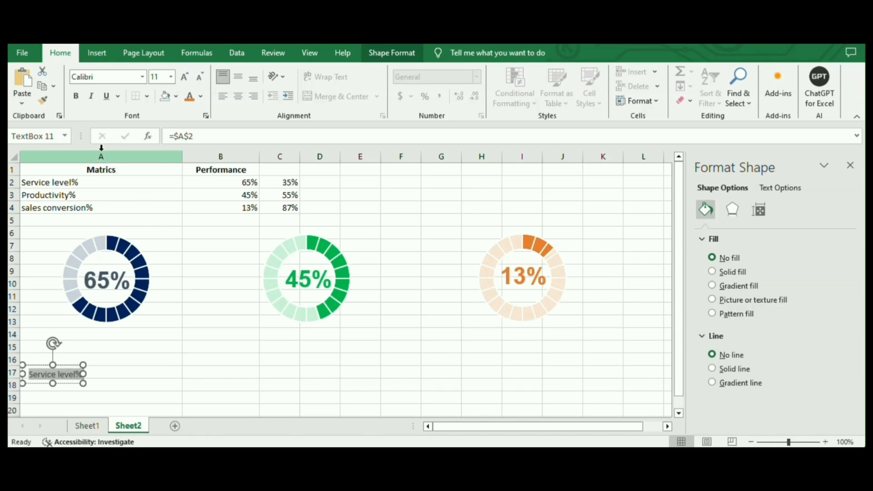
click(171, 78)
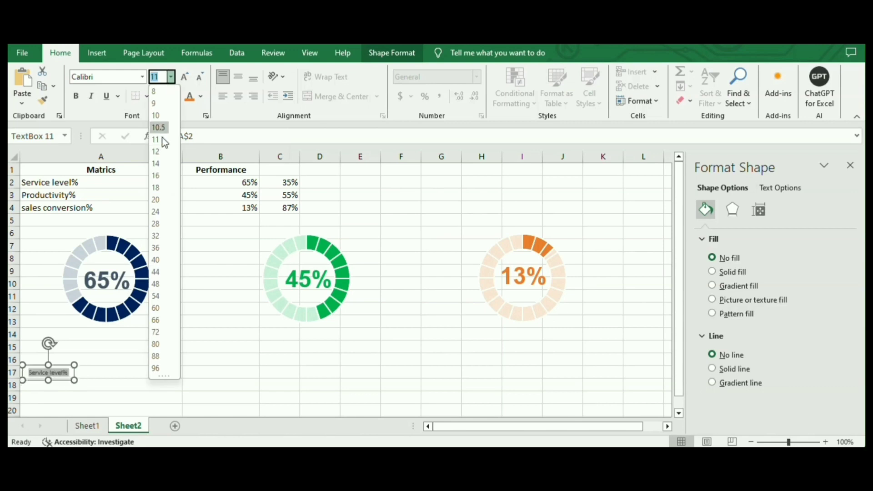
click(160, 149)
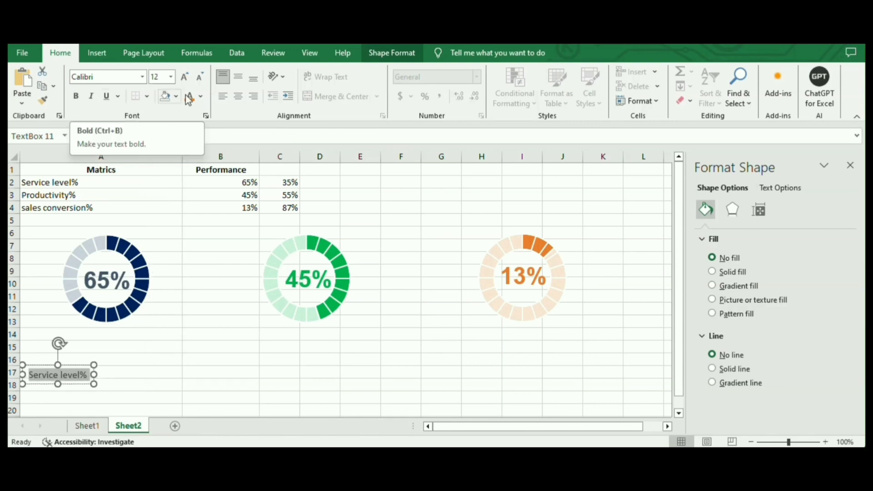
Step: Color the Service level% label in the dark blue-gray theme color and position it centered just beneath the navy ring
click(201, 97)
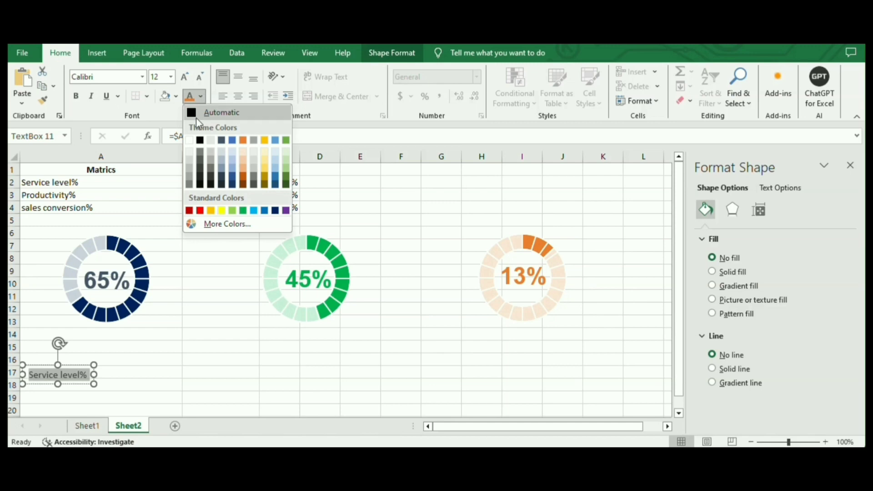
click(222, 140)
click(162, 387)
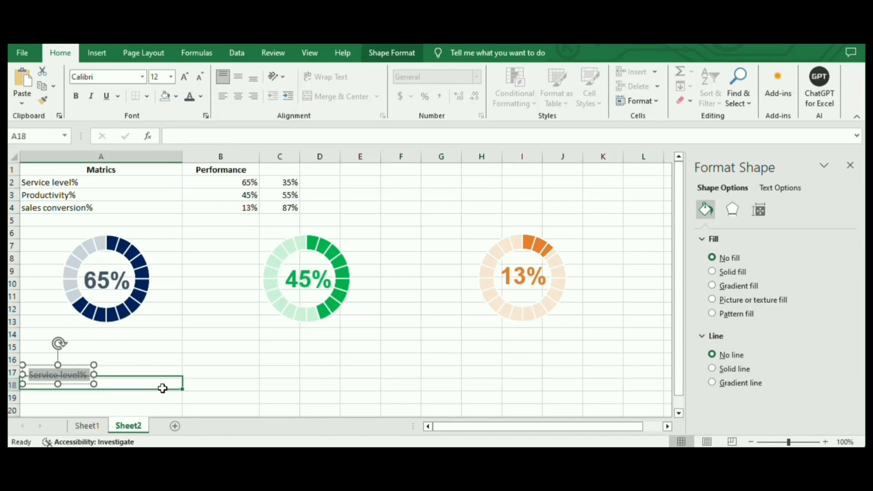
click(75, 374)
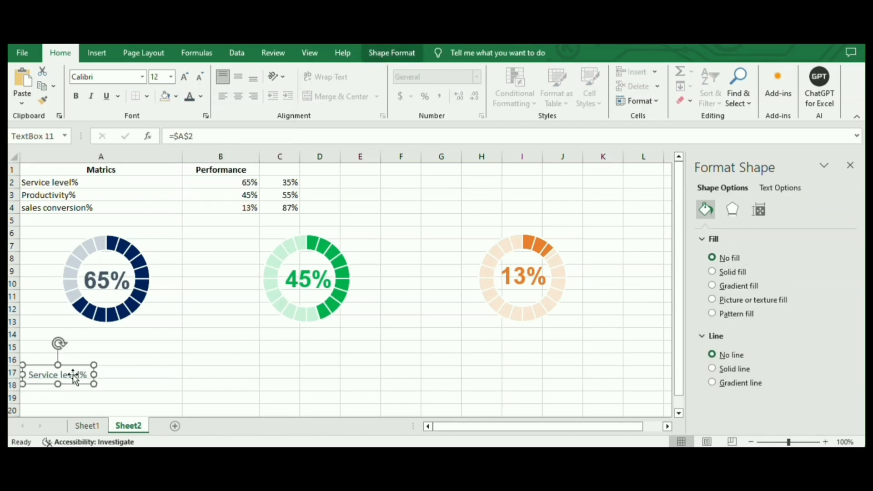
drag(73, 375, 113, 349)
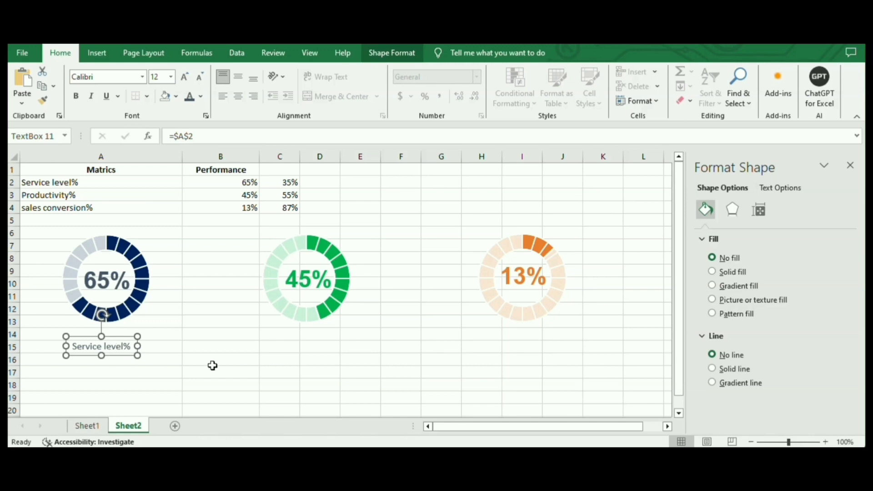
Step: Place a copy of the Service level% label below the green ring
click(286, 339)
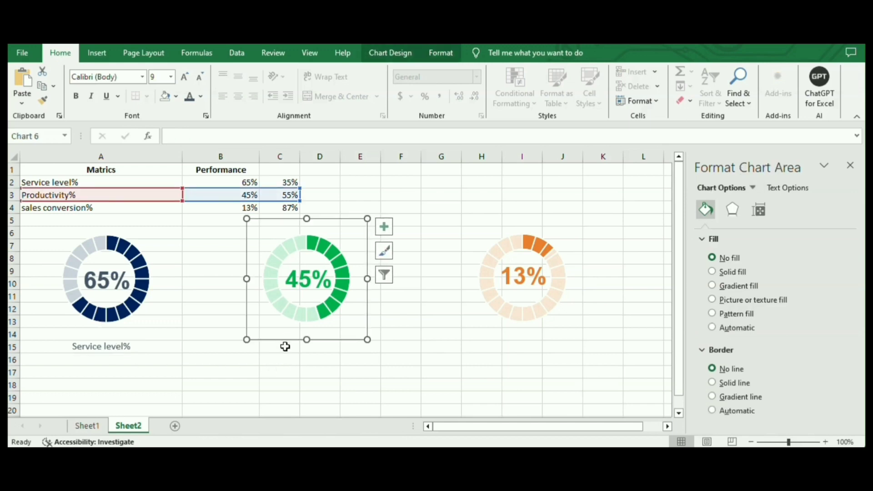
click(285, 346)
key(ctrl+v)
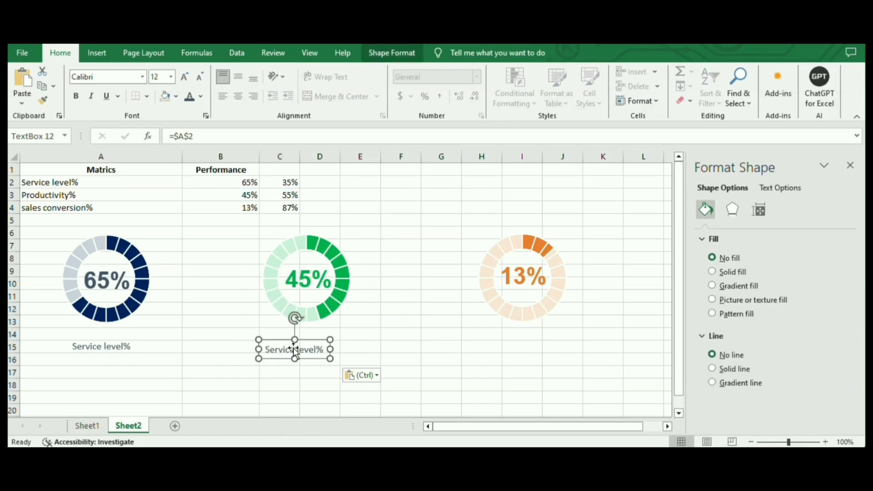
Step: Clear the copied label below the green ring and relink its text to cell A3
click(322, 349)
key(ctrl+a)
key(BackSpace)
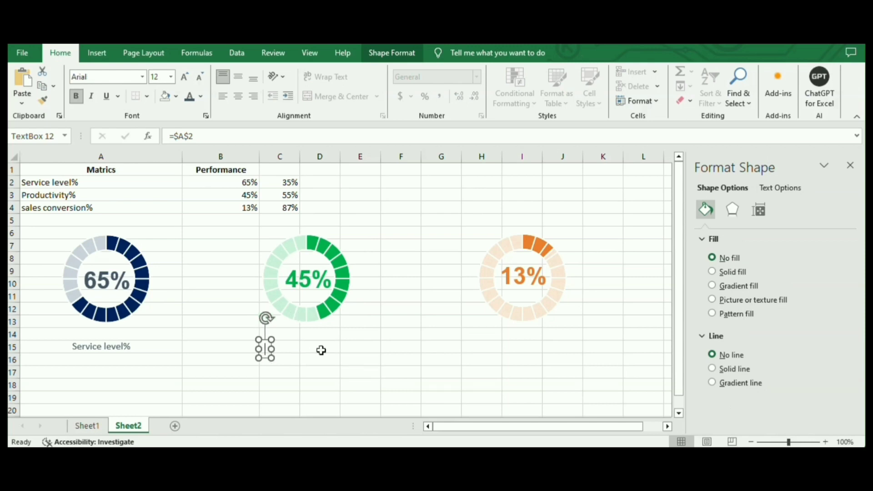
click(214, 138)
key(BackSpace)
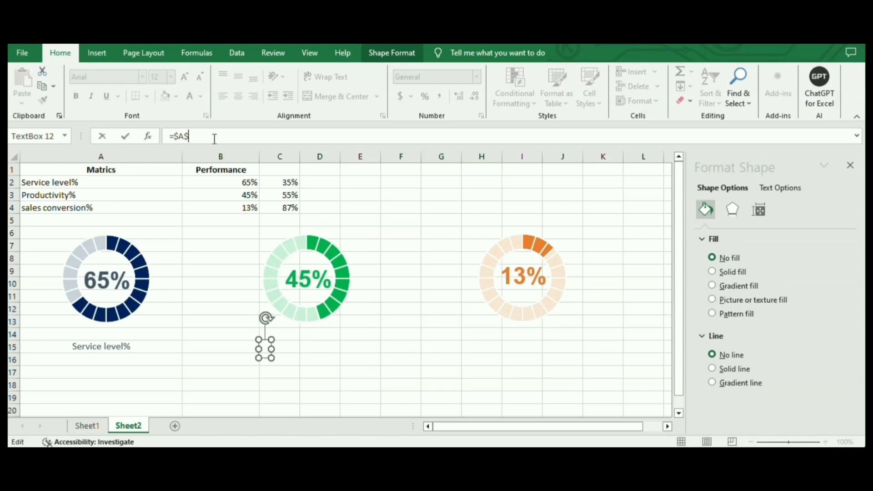
click(137, 193)
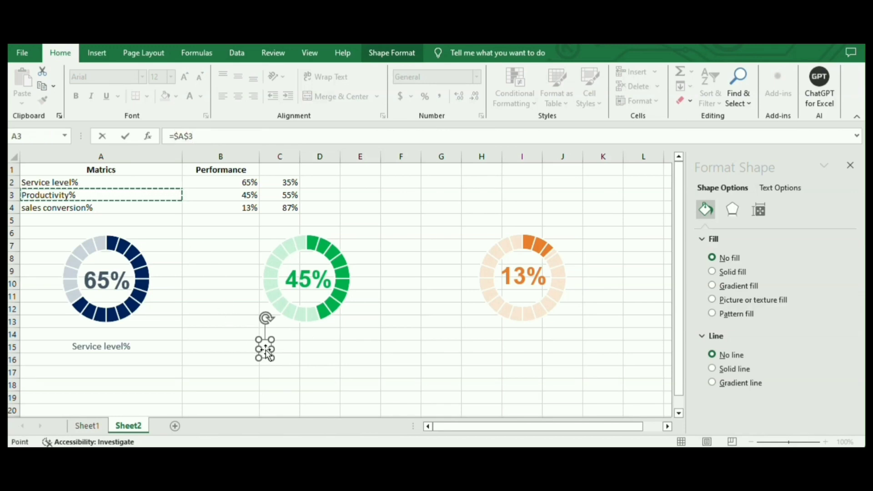
key(Return)
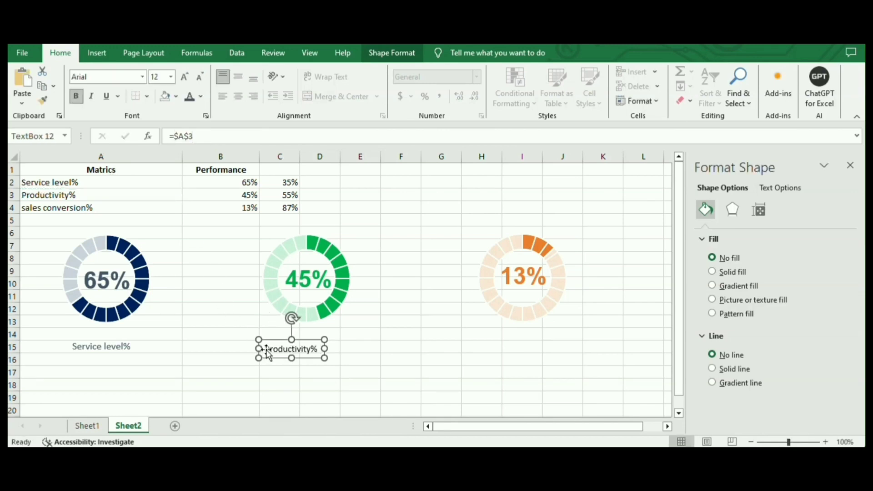
Step: Format the Productivity% label at size 12 with the standard Green font color
click(314, 351)
double_click(315, 352)
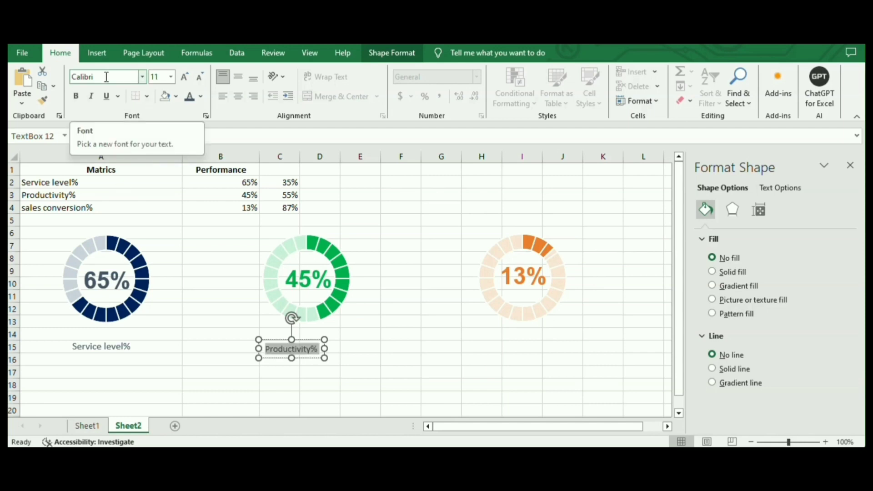
click(156, 77)
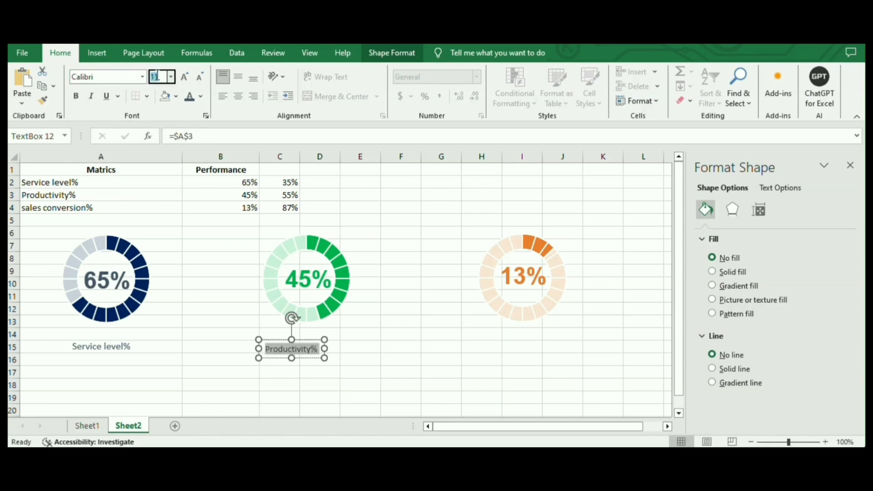
text(12)
key(Return)
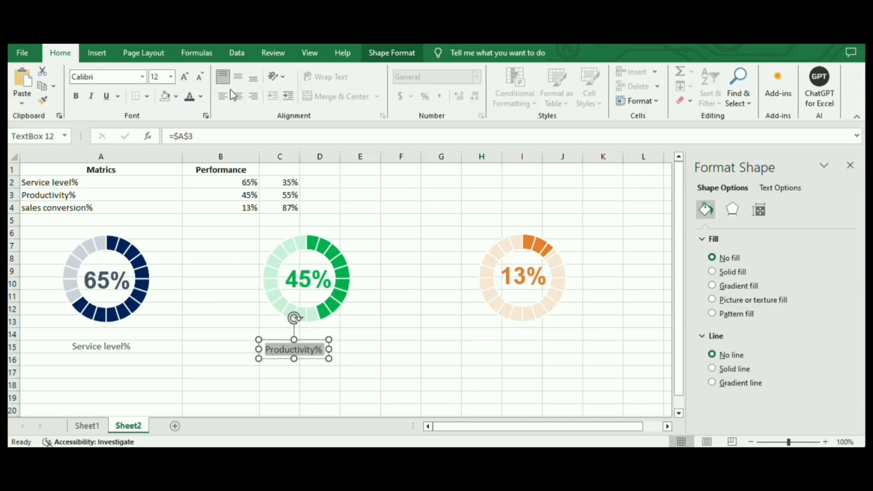
click(201, 97)
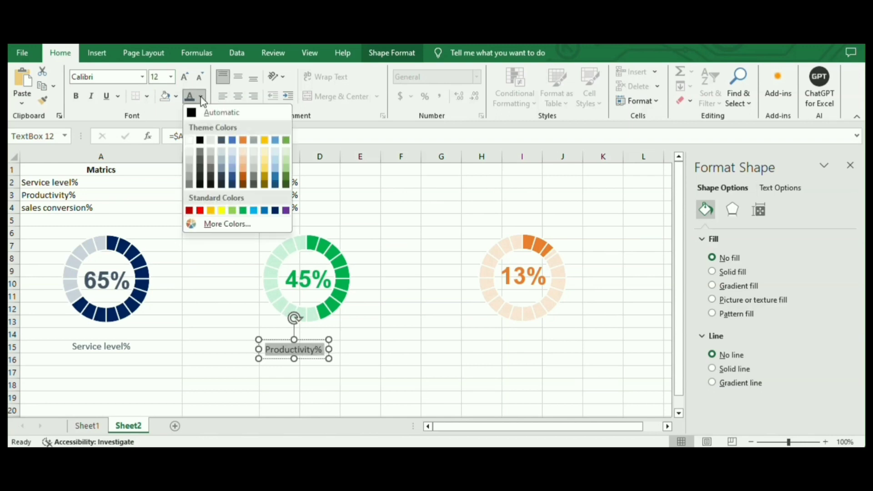
click(243, 210)
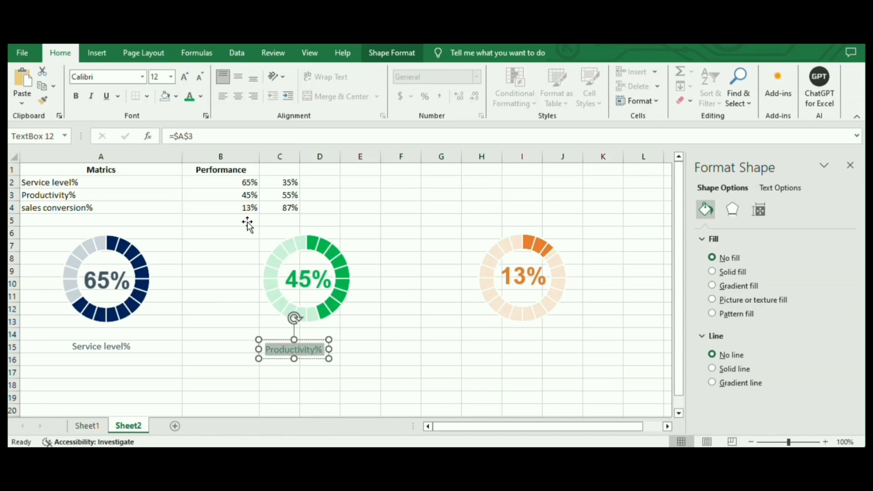
Step: Place a copy of the Productivity% label below the orange ring
click(512, 345)
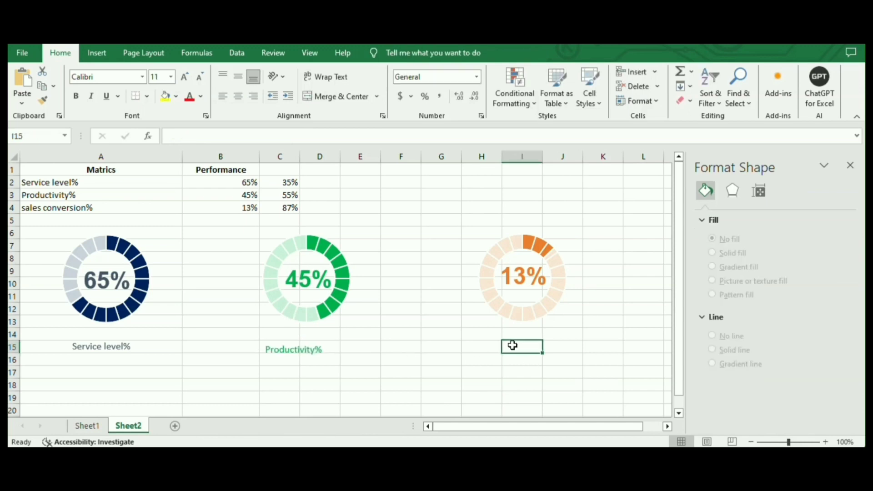
click(310, 355)
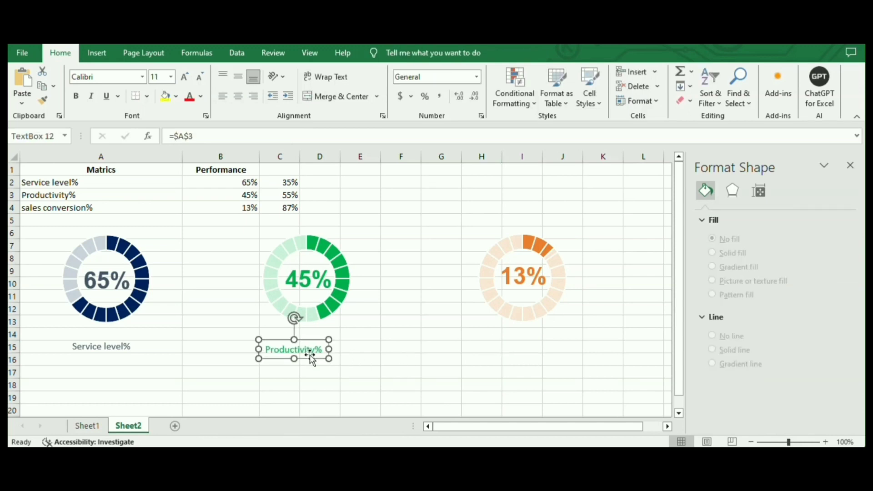
click(498, 347)
key(ctrl+v)
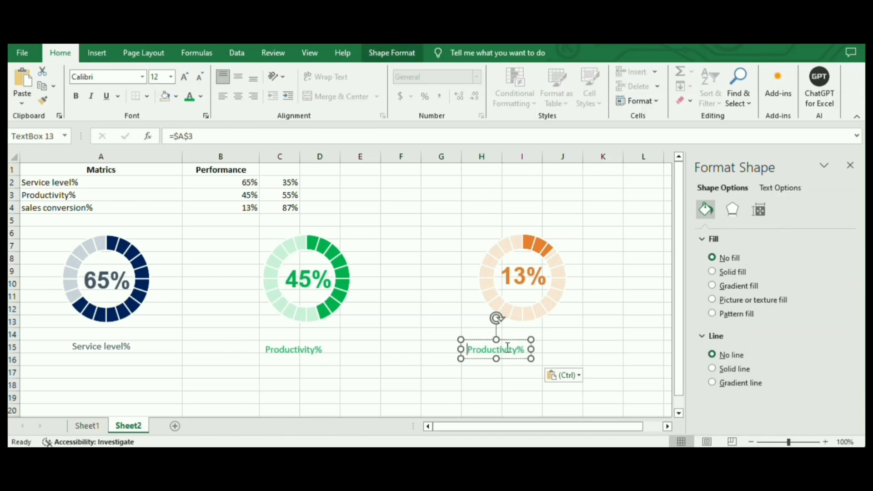
Step: Clear the copied label below the orange ring and relink its text to cell A4
click(507, 347)
key(ctrl+a)
key(BackSpace)
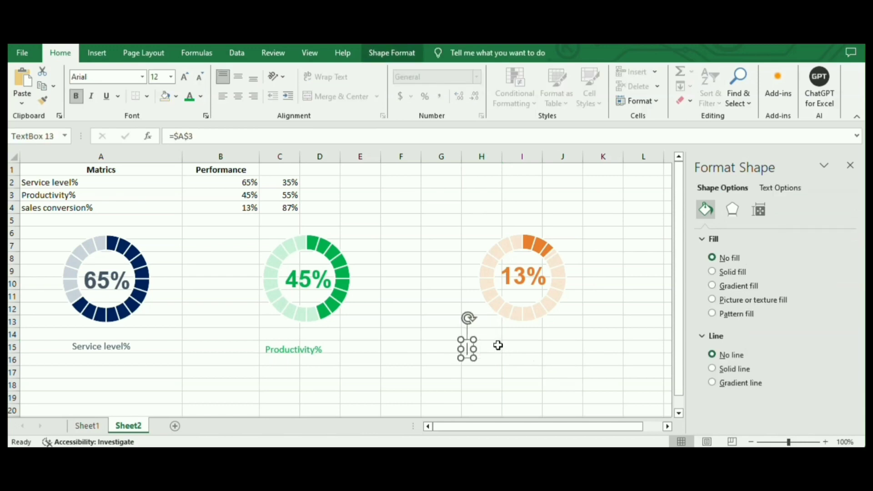
click(198, 138)
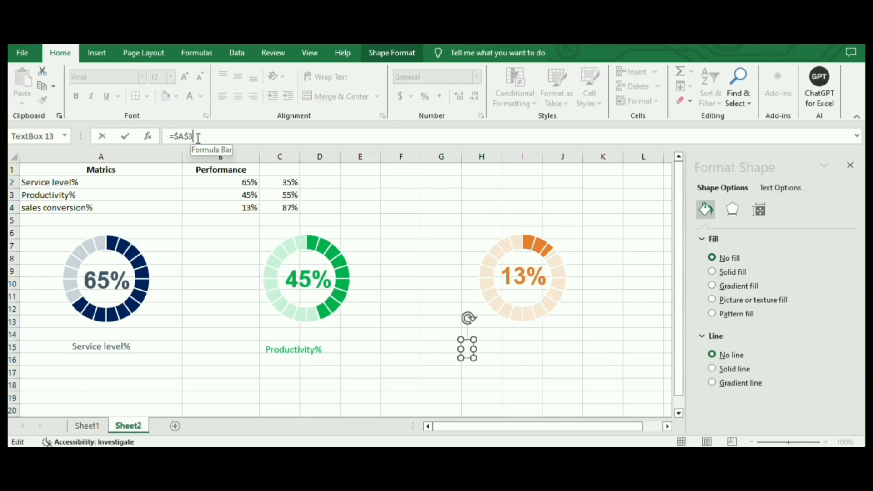
key(BackSpace)
key(BackSpace)
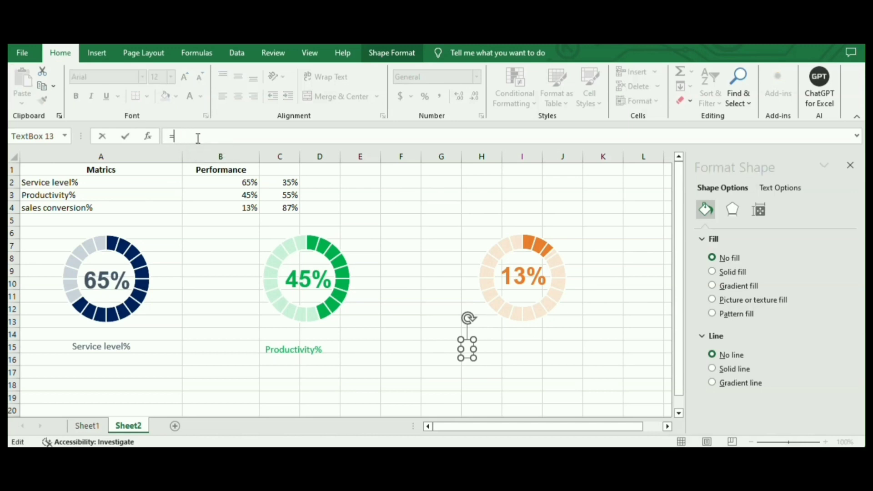
click(124, 207)
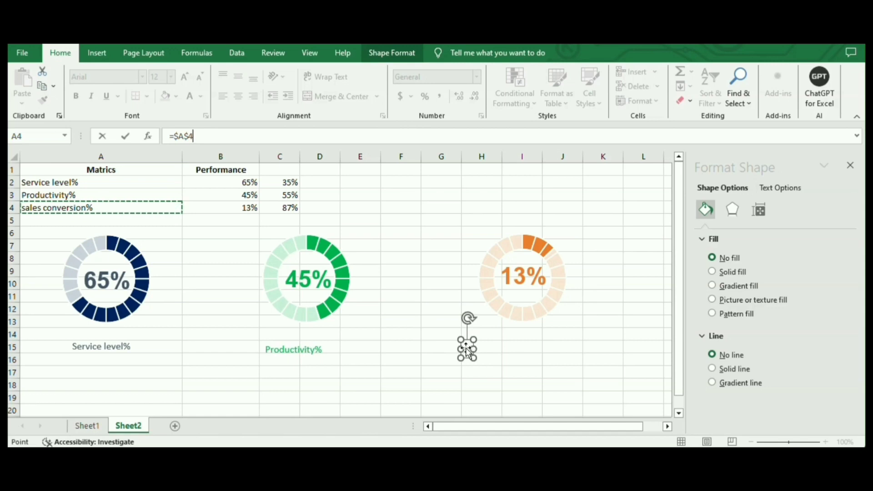
key(Return)
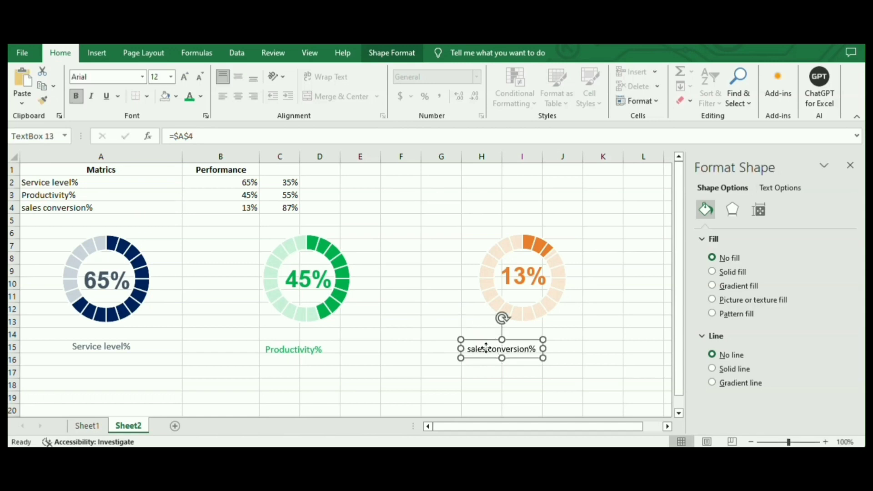
Step: Format the sales conversion% label at size 12 in the orange theme color and center it just beneath the orange ring
click(486, 348)
triple_click(487, 348)
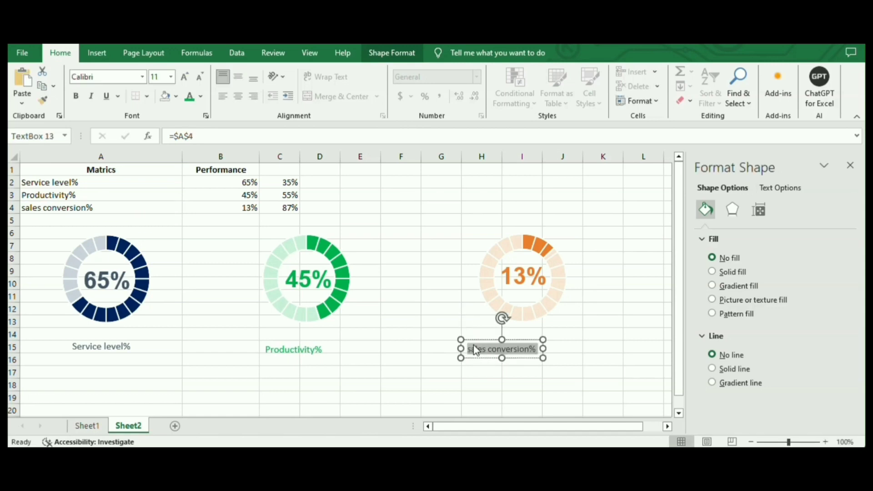
click(170, 77)
click(162, 151)
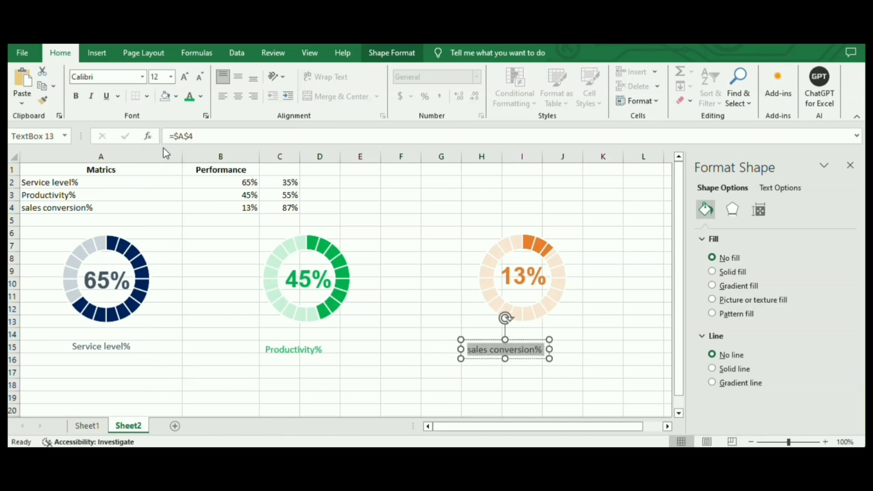
click(200, 97)
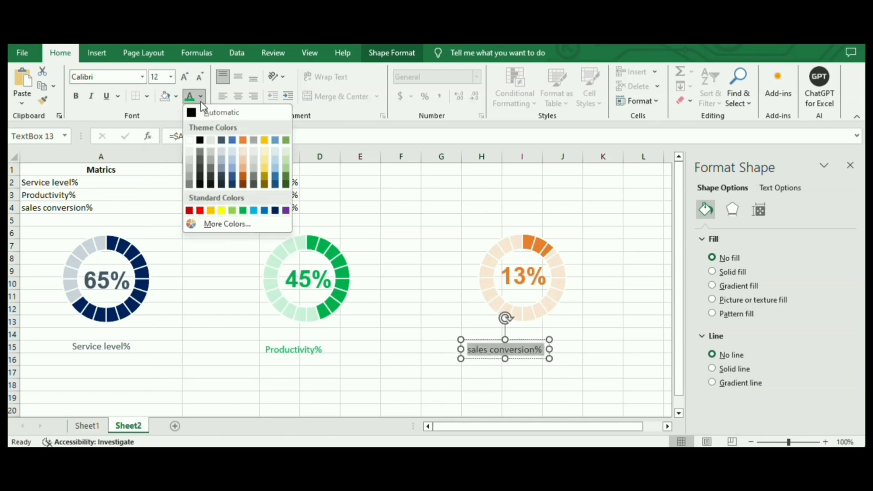
click(243, 140)
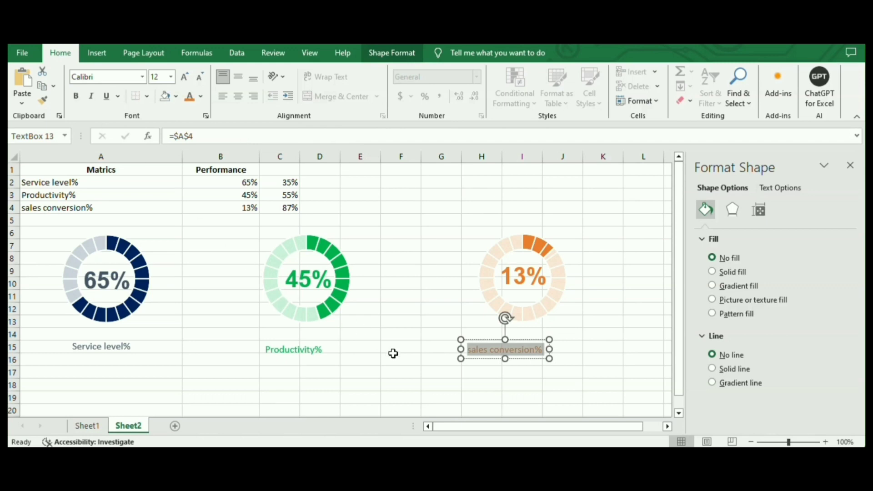
click(410, 358)
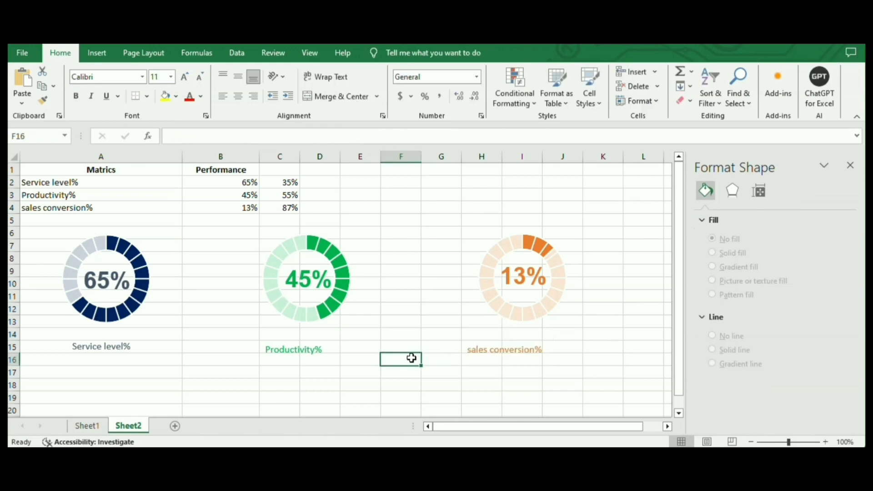
click(485, 351)
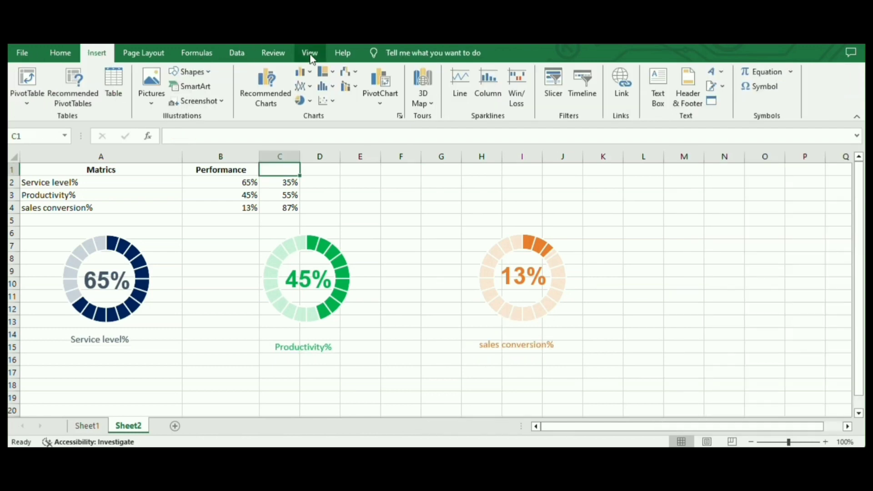
Step: Hide the row and column headings and the gridlines on Sheet2
click(309, 54)
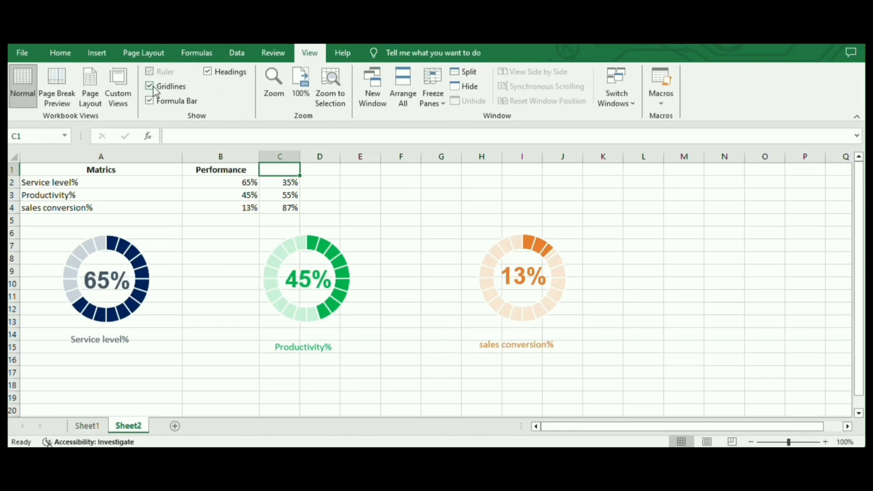
click(207, 72)
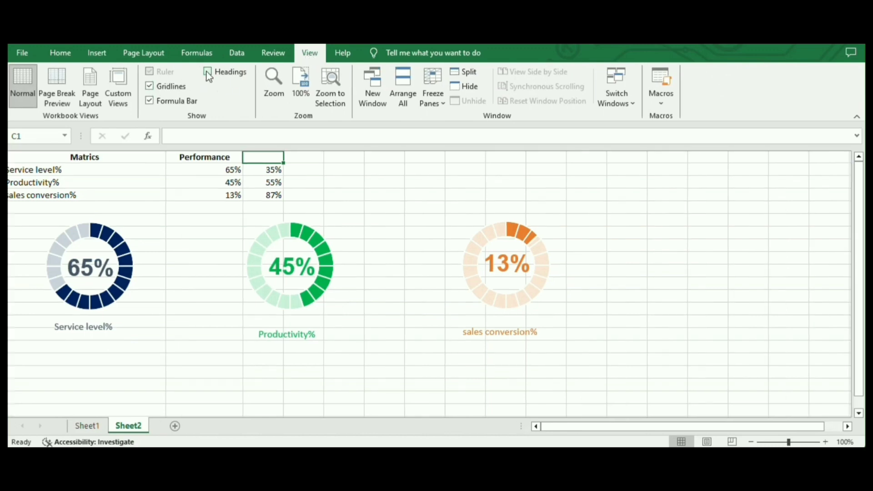
click(150, 86)
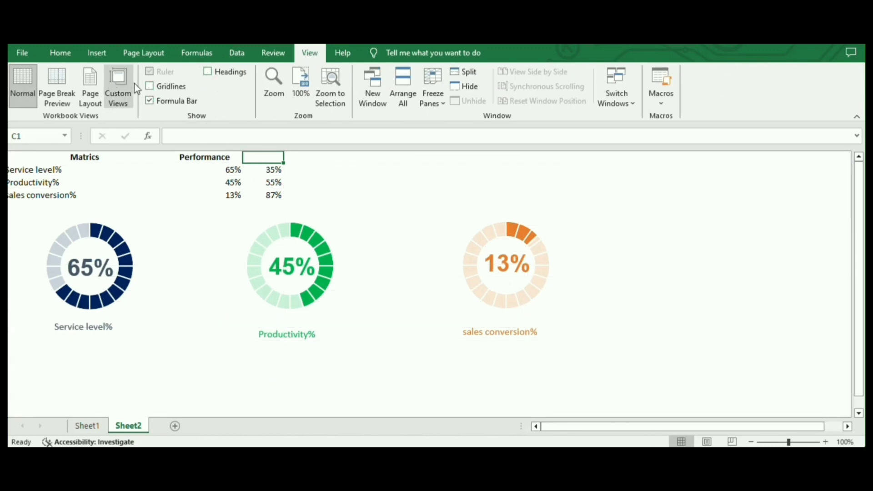
click(98, 54)
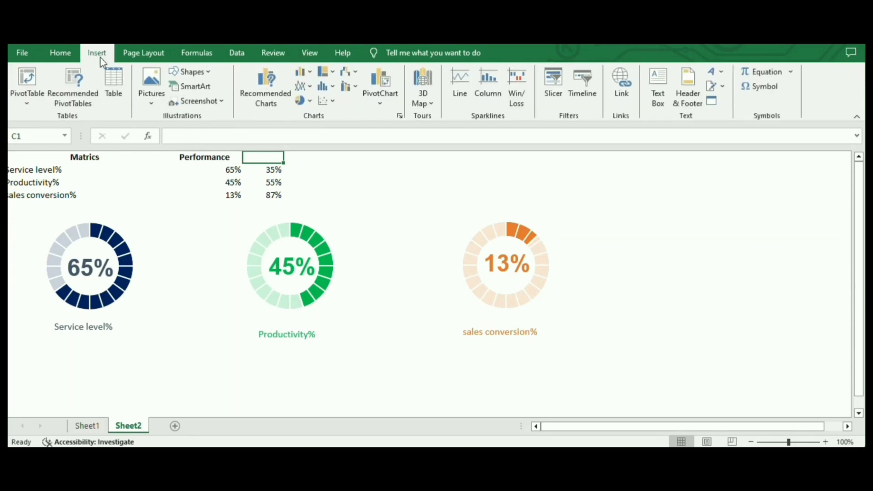
drag(267, 156, 273, 195)
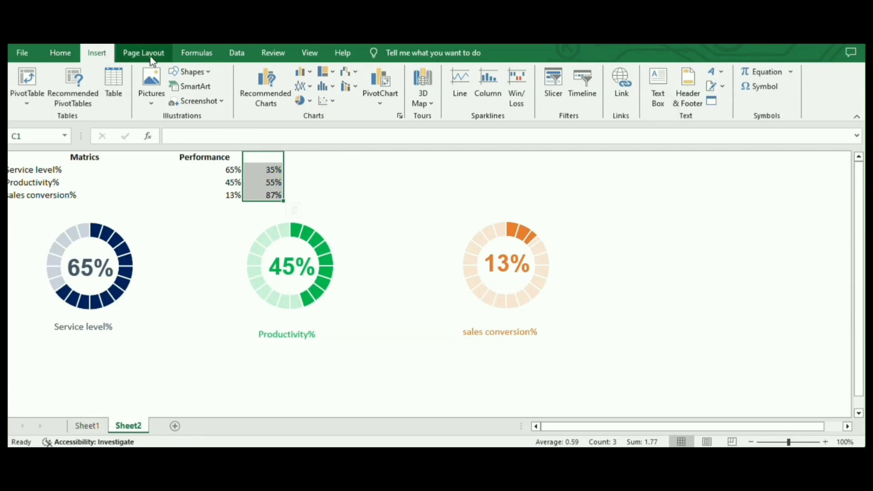
click(132, 48)
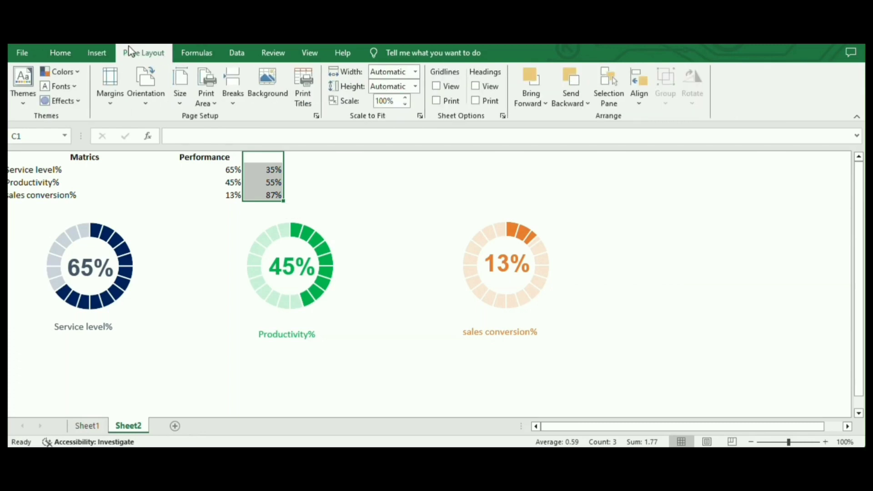
click(91, 53)
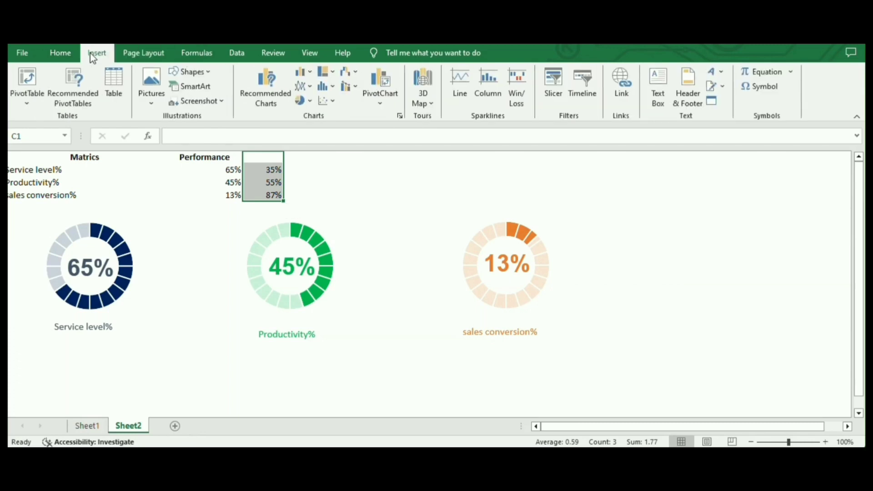
click(314, 40)
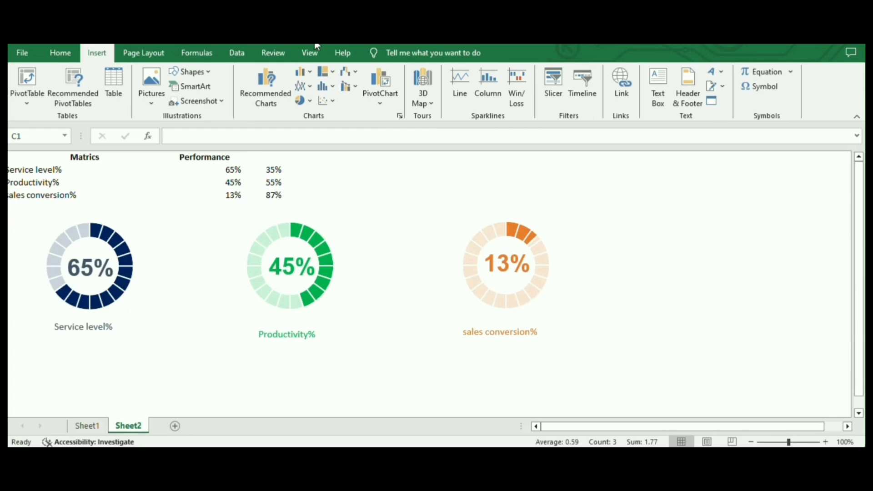
click(253, 156)
click(294, 211)
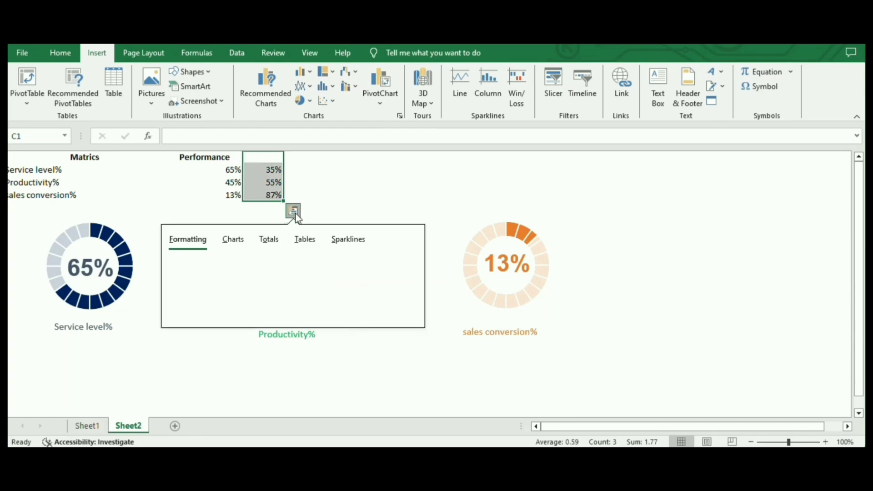
click(311, 195)
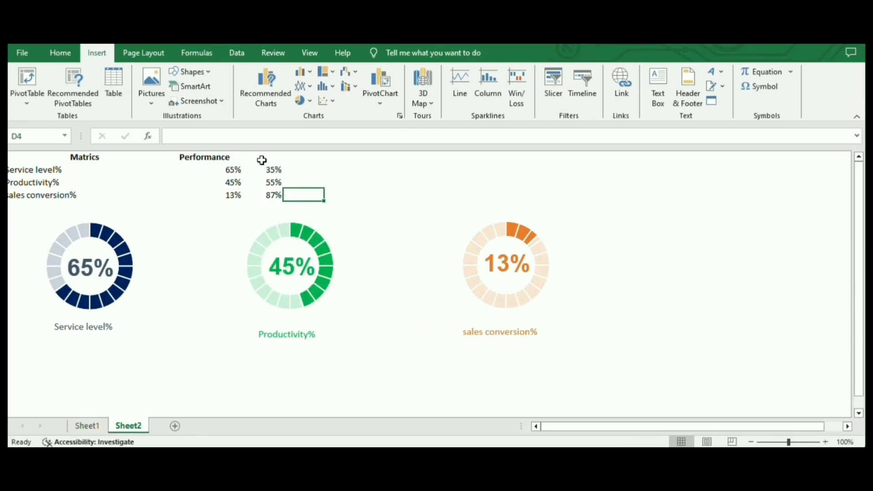
Step: Set the font color of the helper percentages in C1:C4 to white so they blend into the sheet
drag(261, 160, 262, 196)
right_click(261, 196)
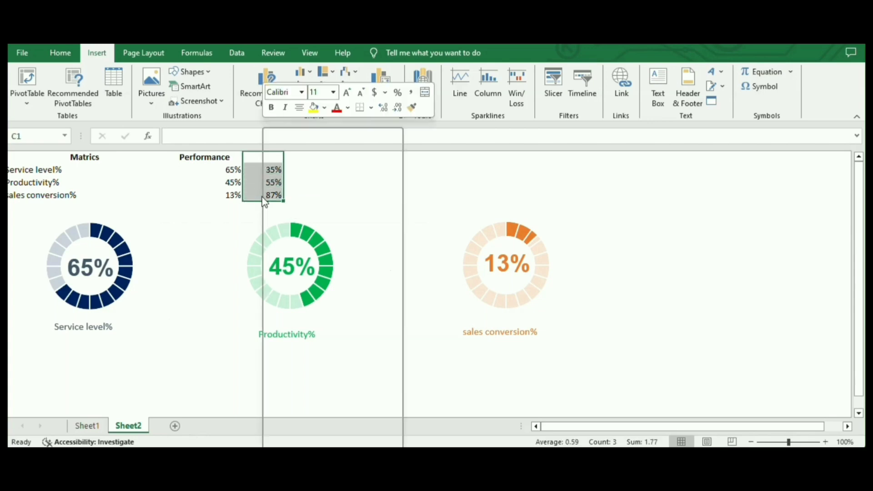
click(348, 110)
click(337, 154)
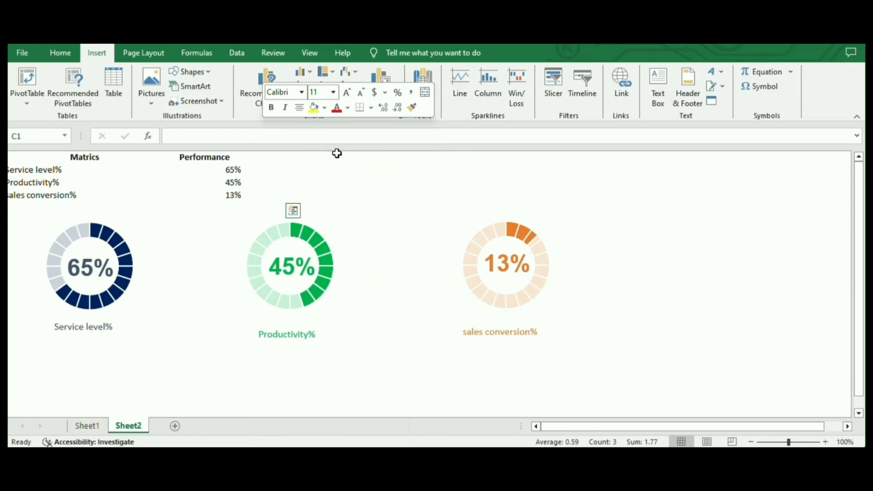
click(341, 192)
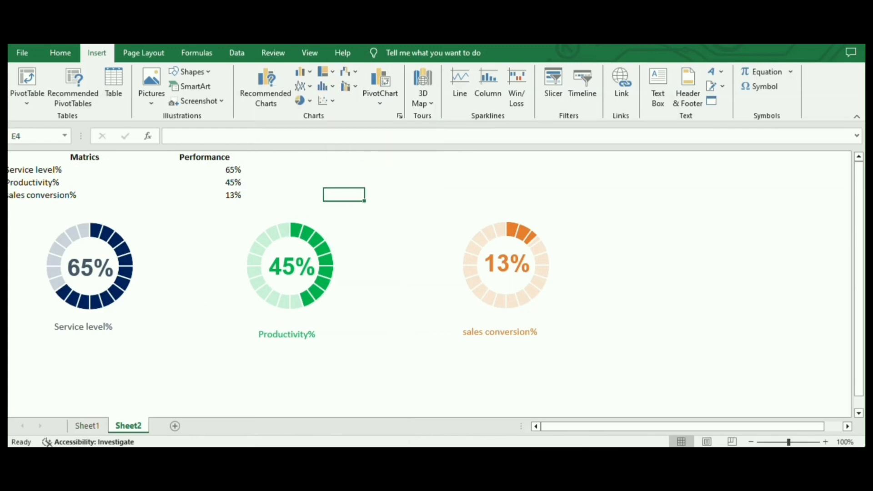
click(291, 267)
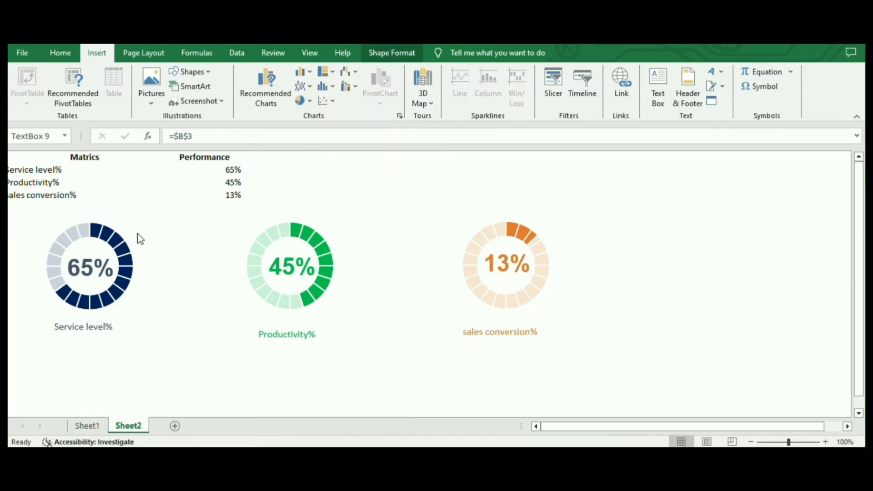
click(284, 257)
click(318, 237)
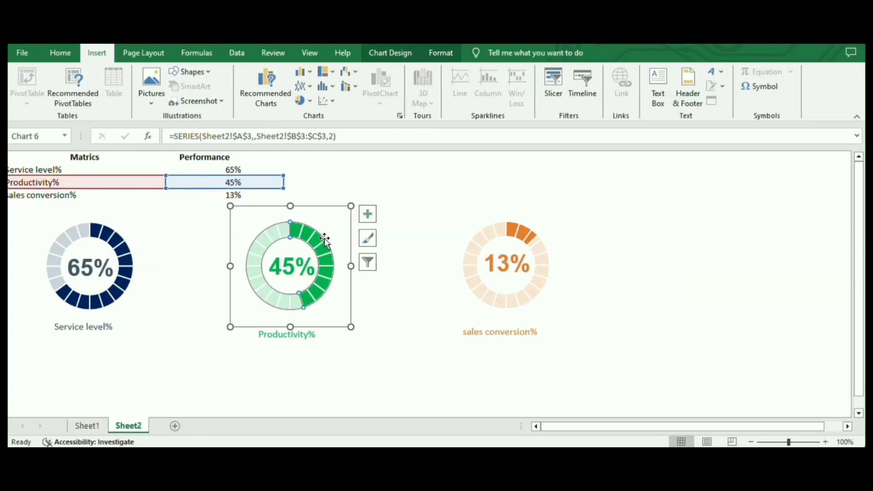
click(398, 255)
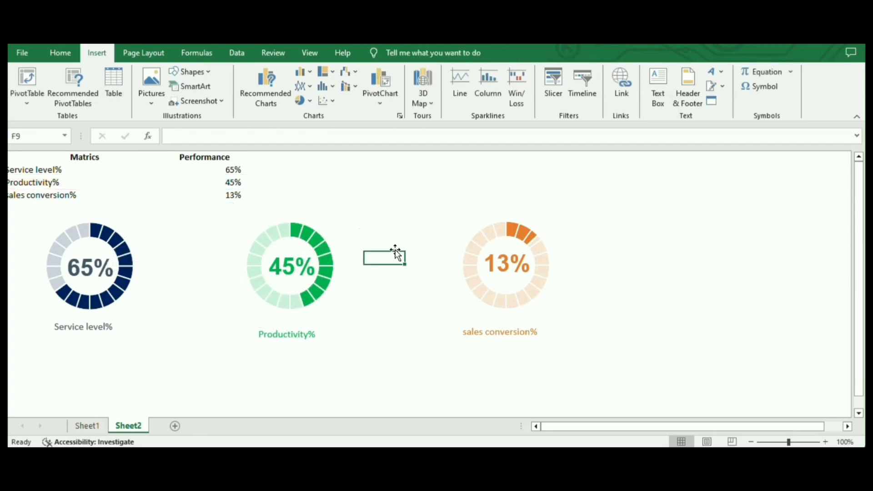
Step: Set the Service level% performance value in B2 to 80%
double_click(233, 171)
key(BackSpace)
key(BackSpace)
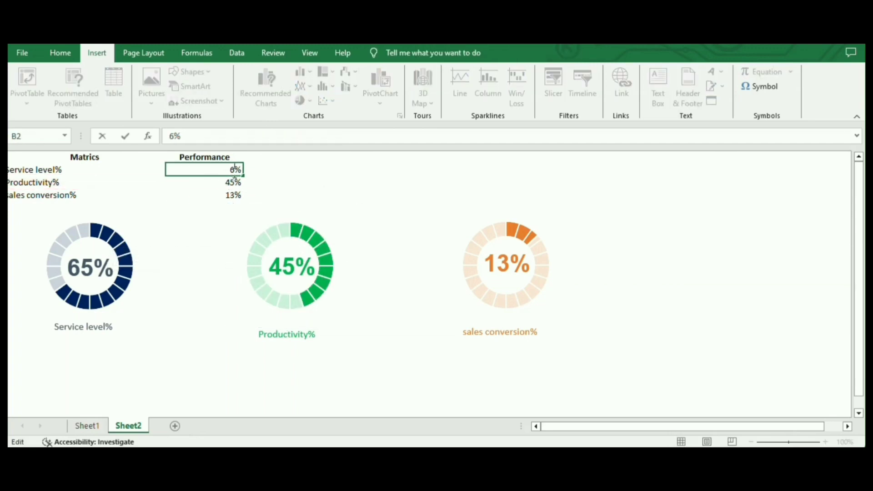
text(80)
key(Return)
Step: Set the Productivity% performance value in B3 to 20%
double_click(235, 181)
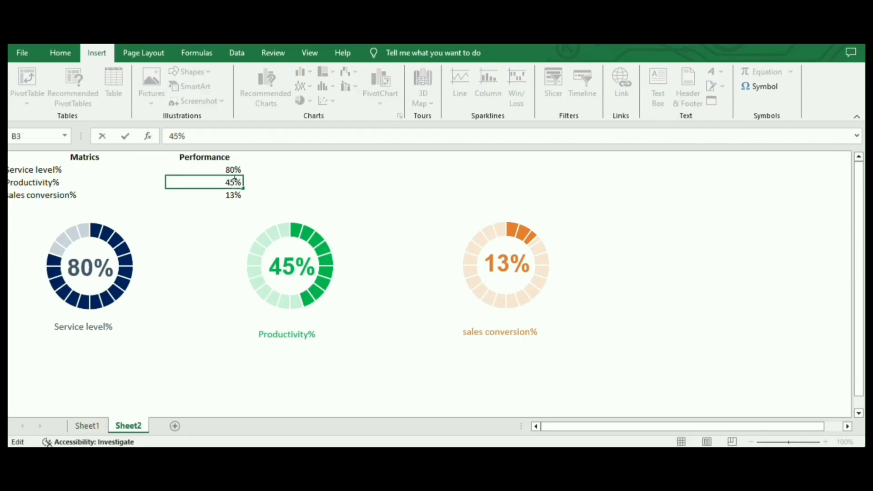
key(BackSpace)
key(BackSpace)
text(20)
key(Return)
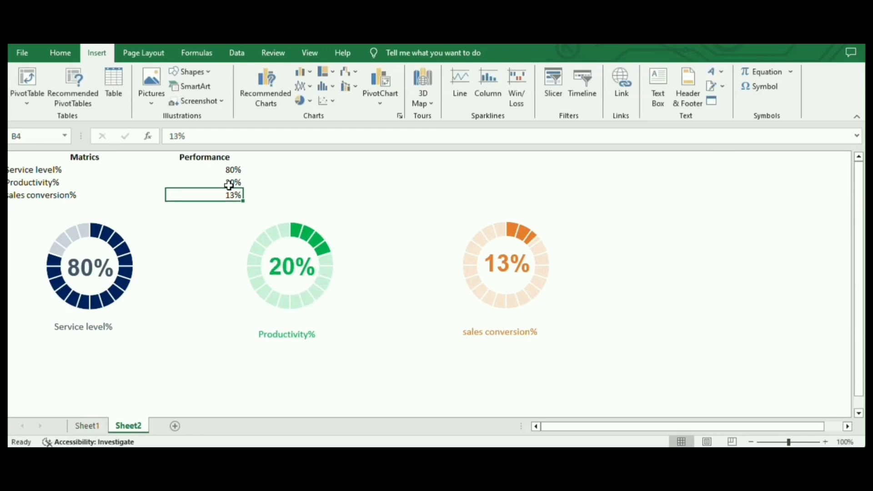
Step: Set the sales conversion% performance value in B4 to 35%
double_click(235, 195)
key(BackSpace)
key(BackSpace)
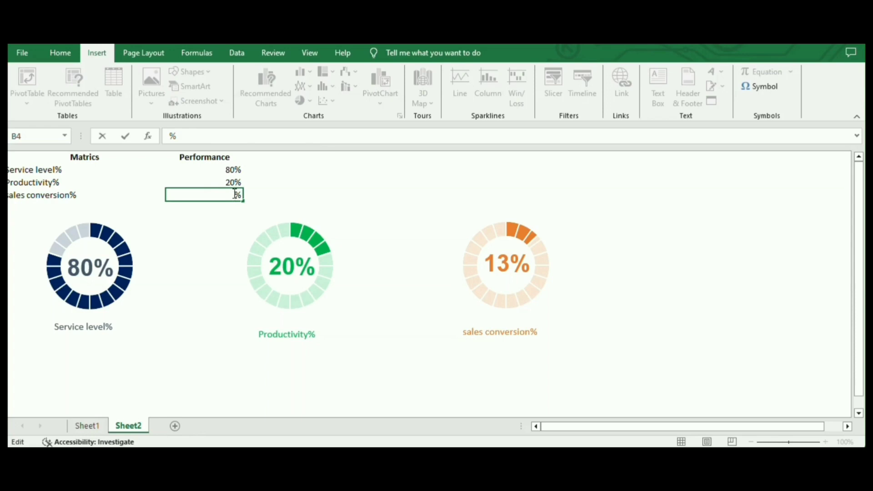
text(35)
key(Return)
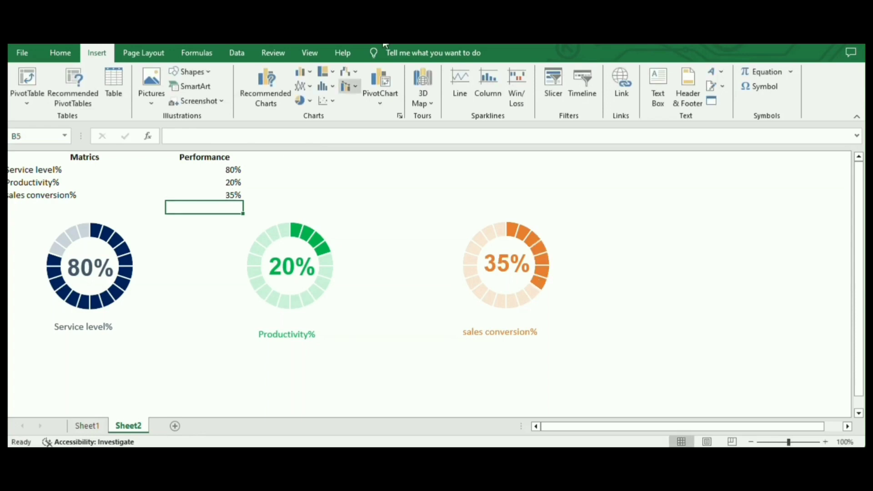